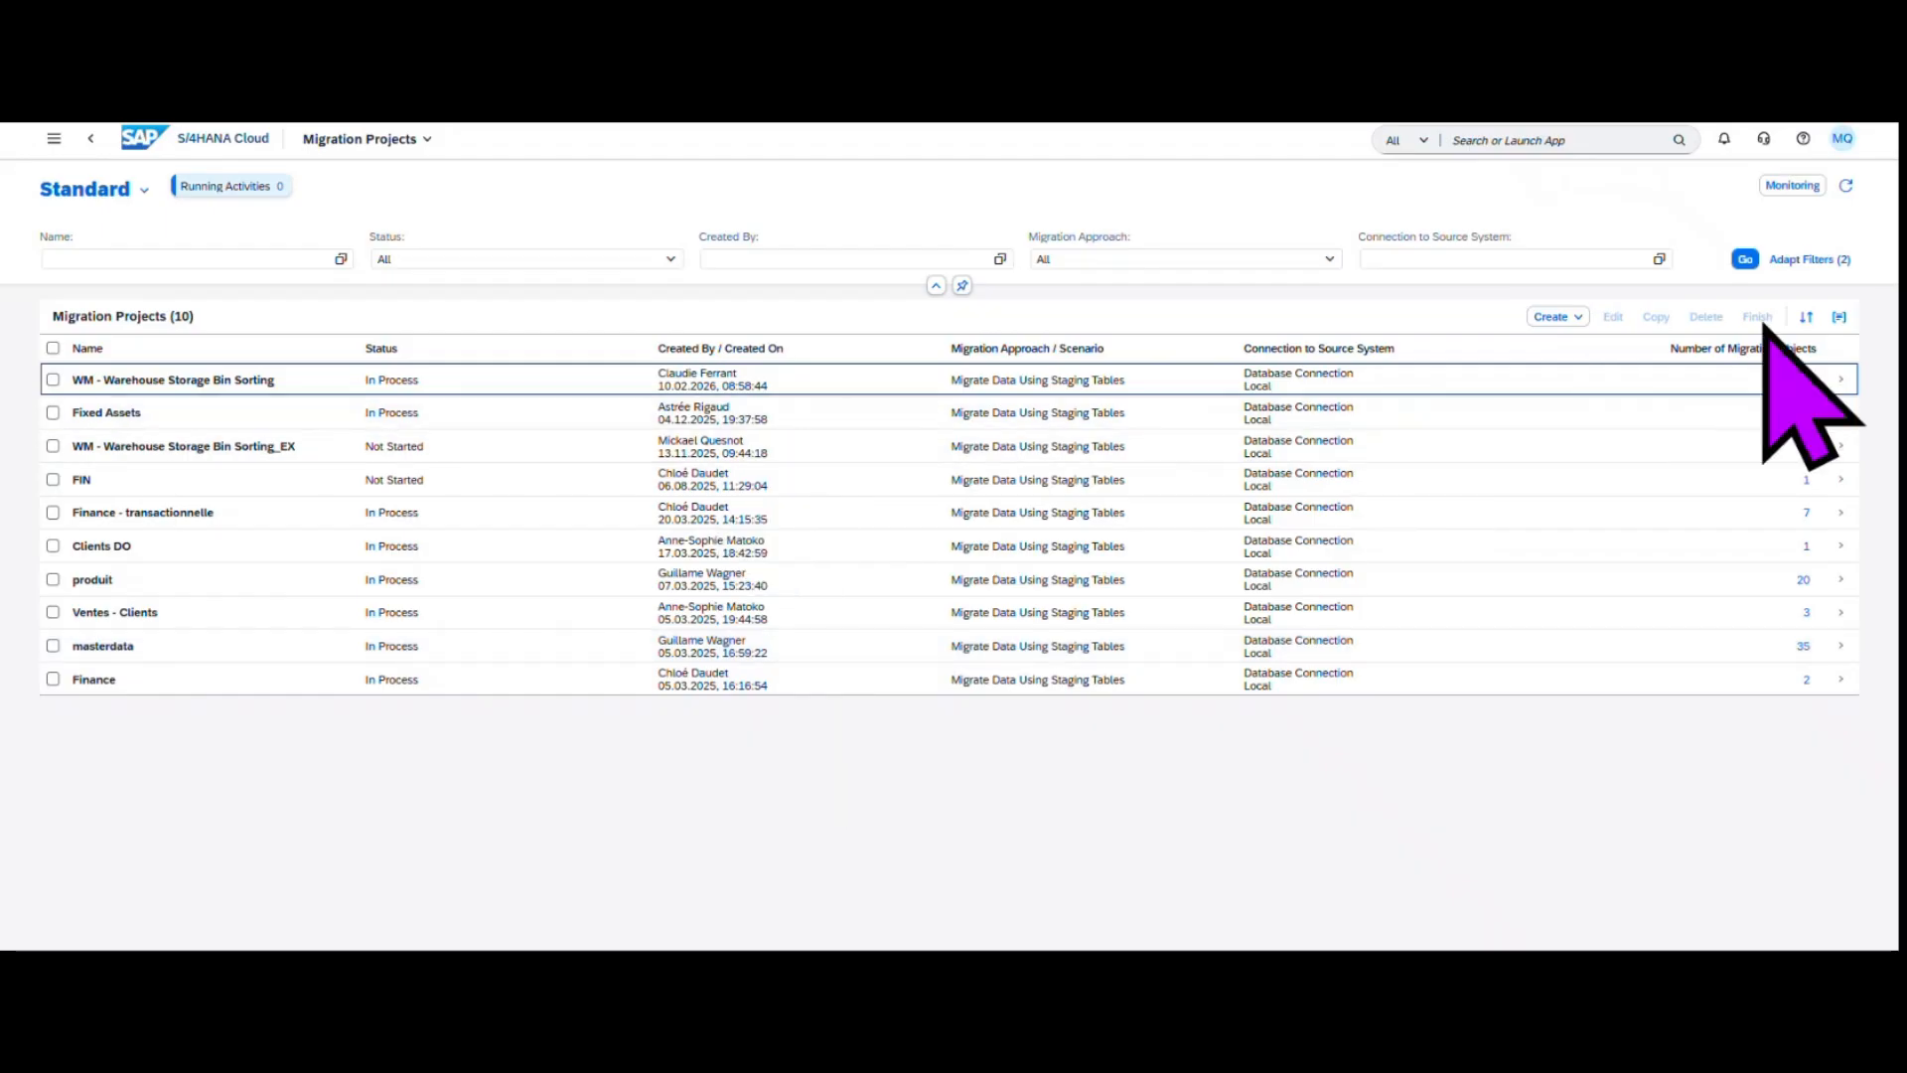
- Open the Finance migration project
click(1840, 318)
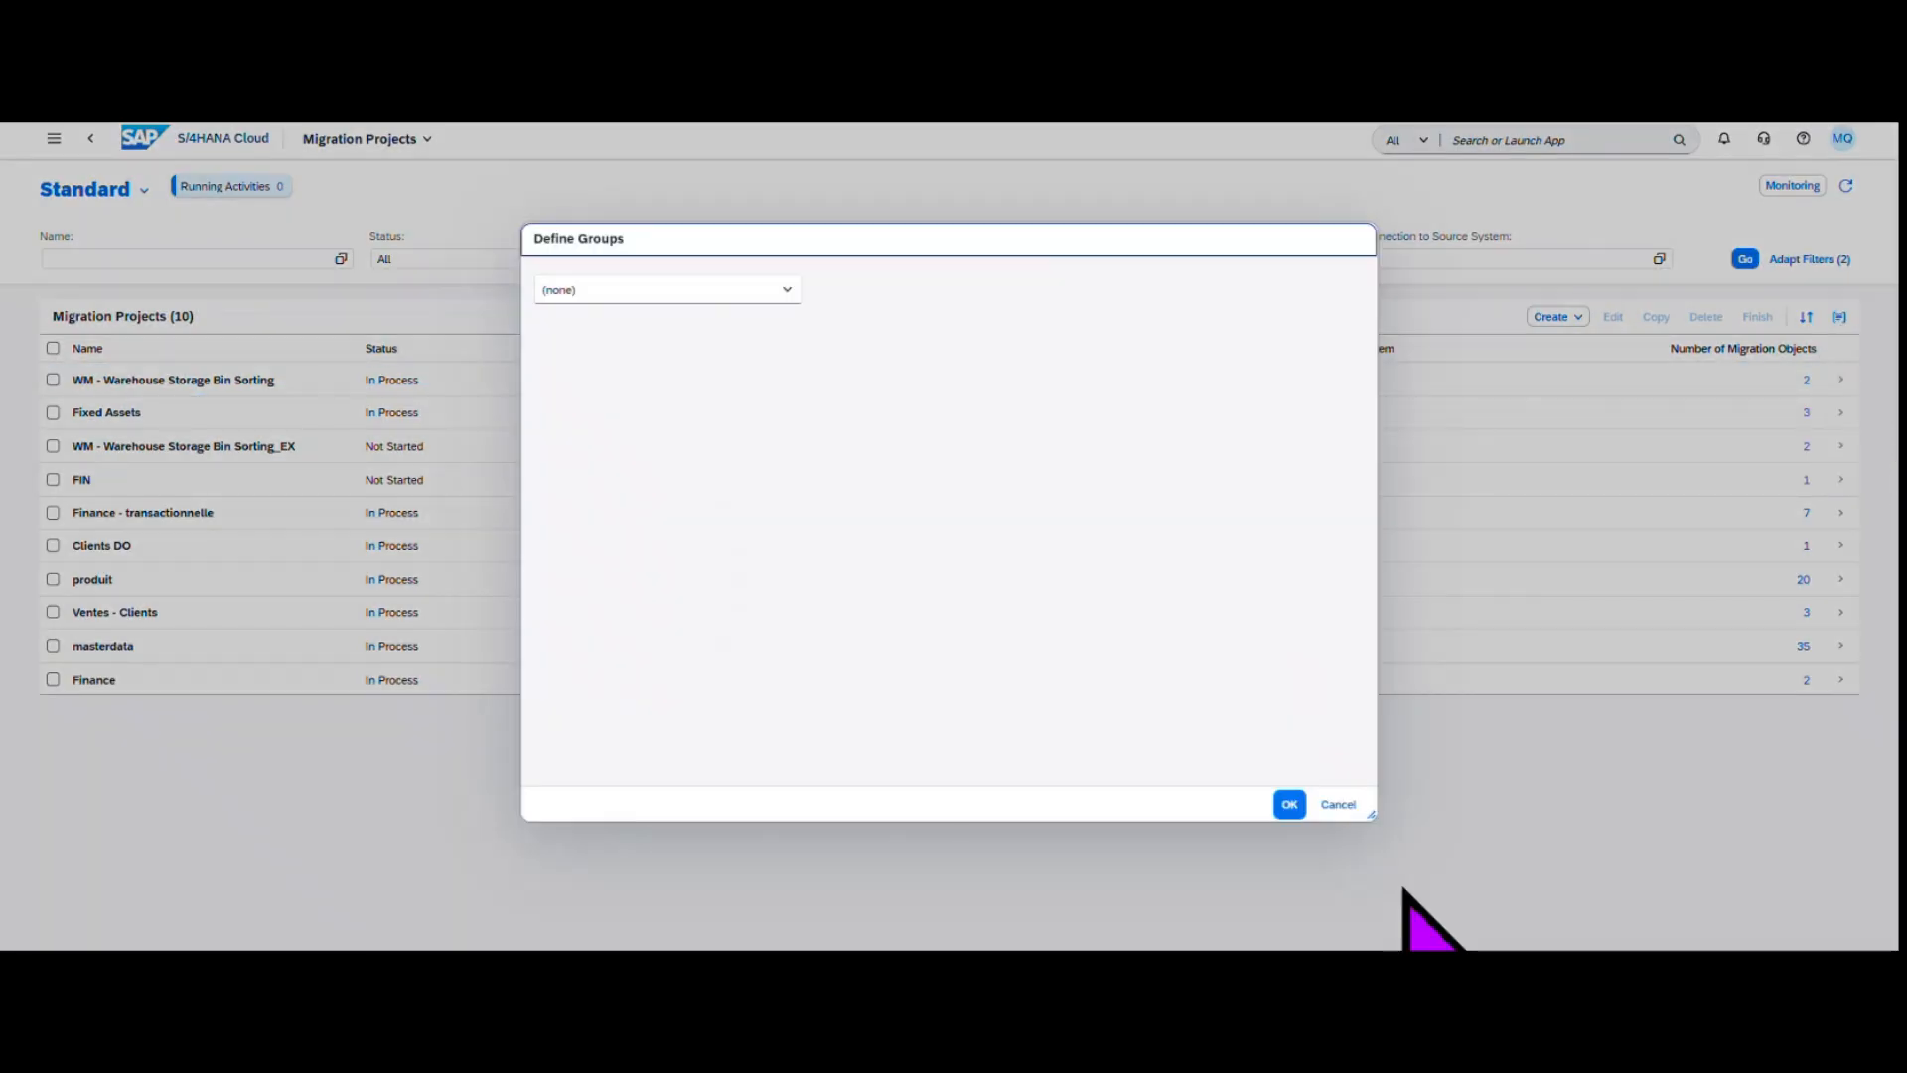
click(1351, 804)
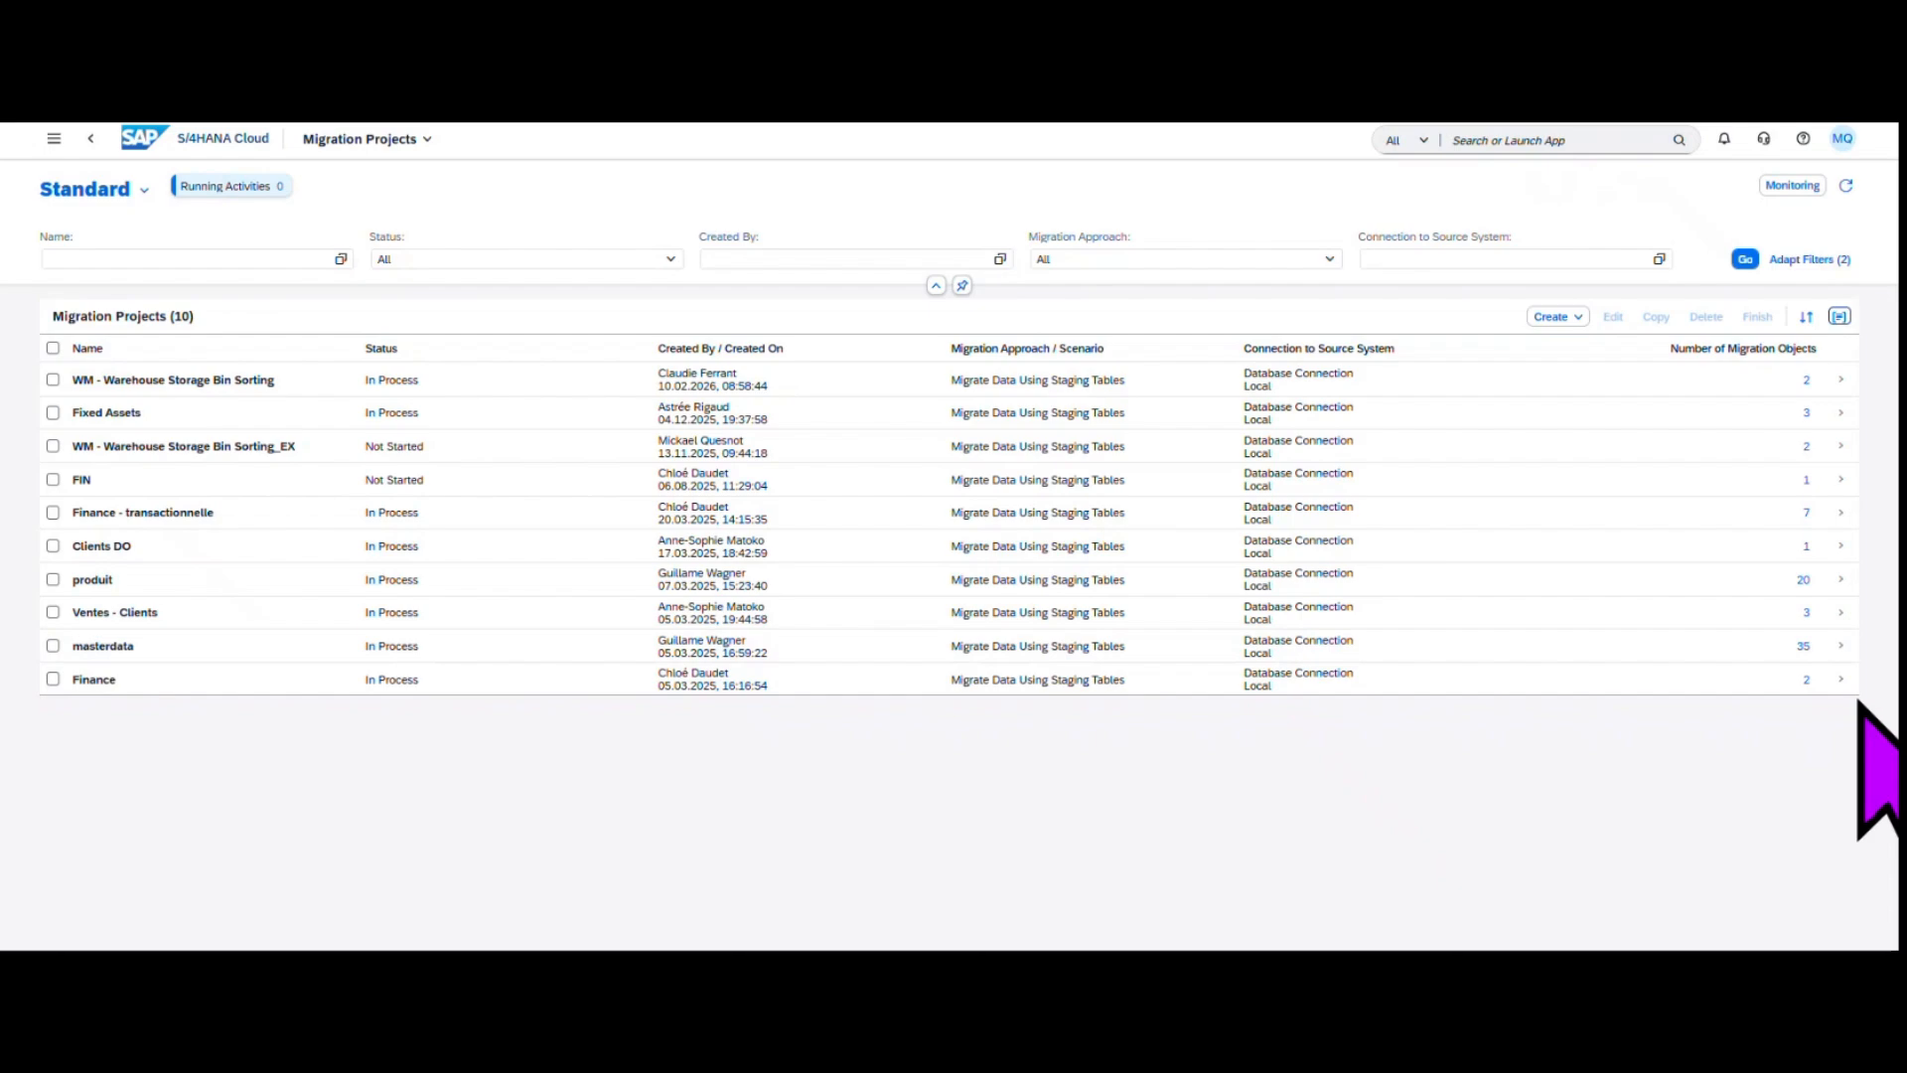
click(1823, 679)
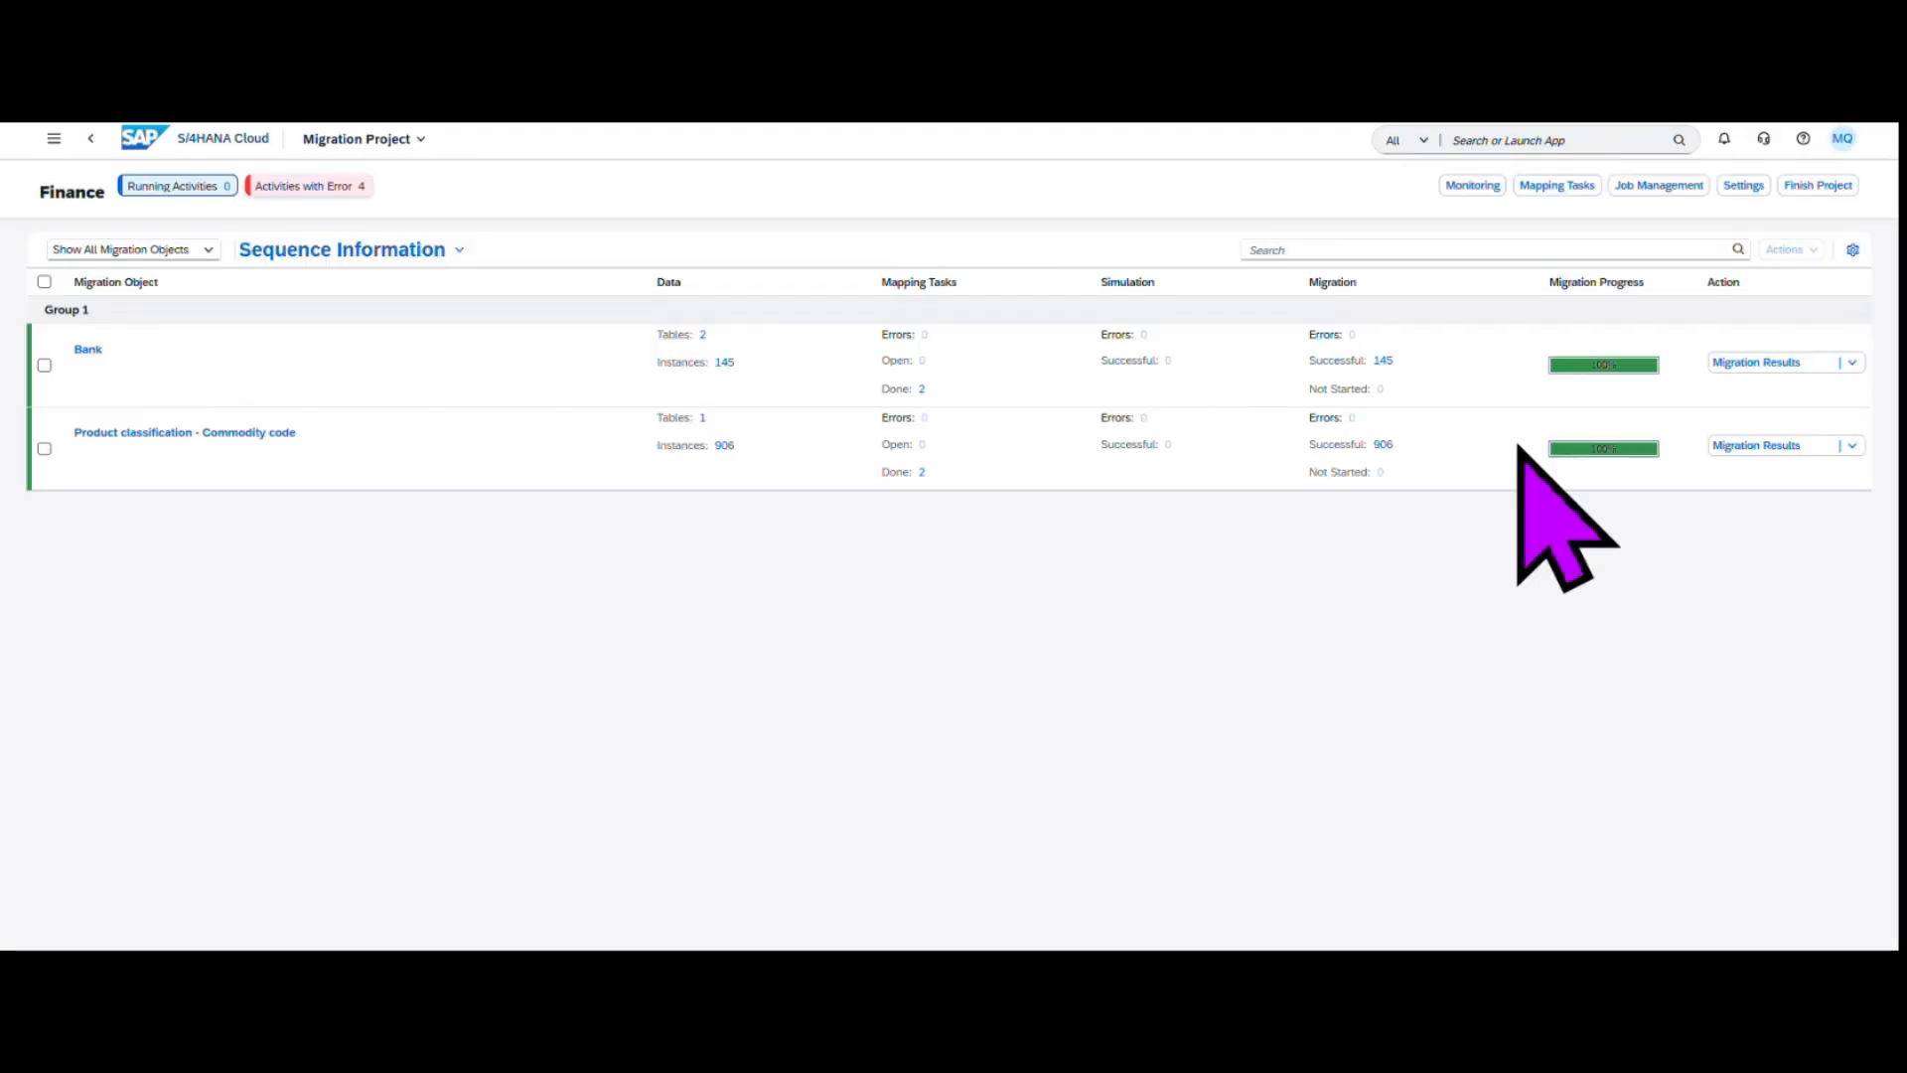
- Upload the file "Source Data for bank vGood 20.02.2026 vcorr7.xml" to the Bank migration object
click(1853, 362)
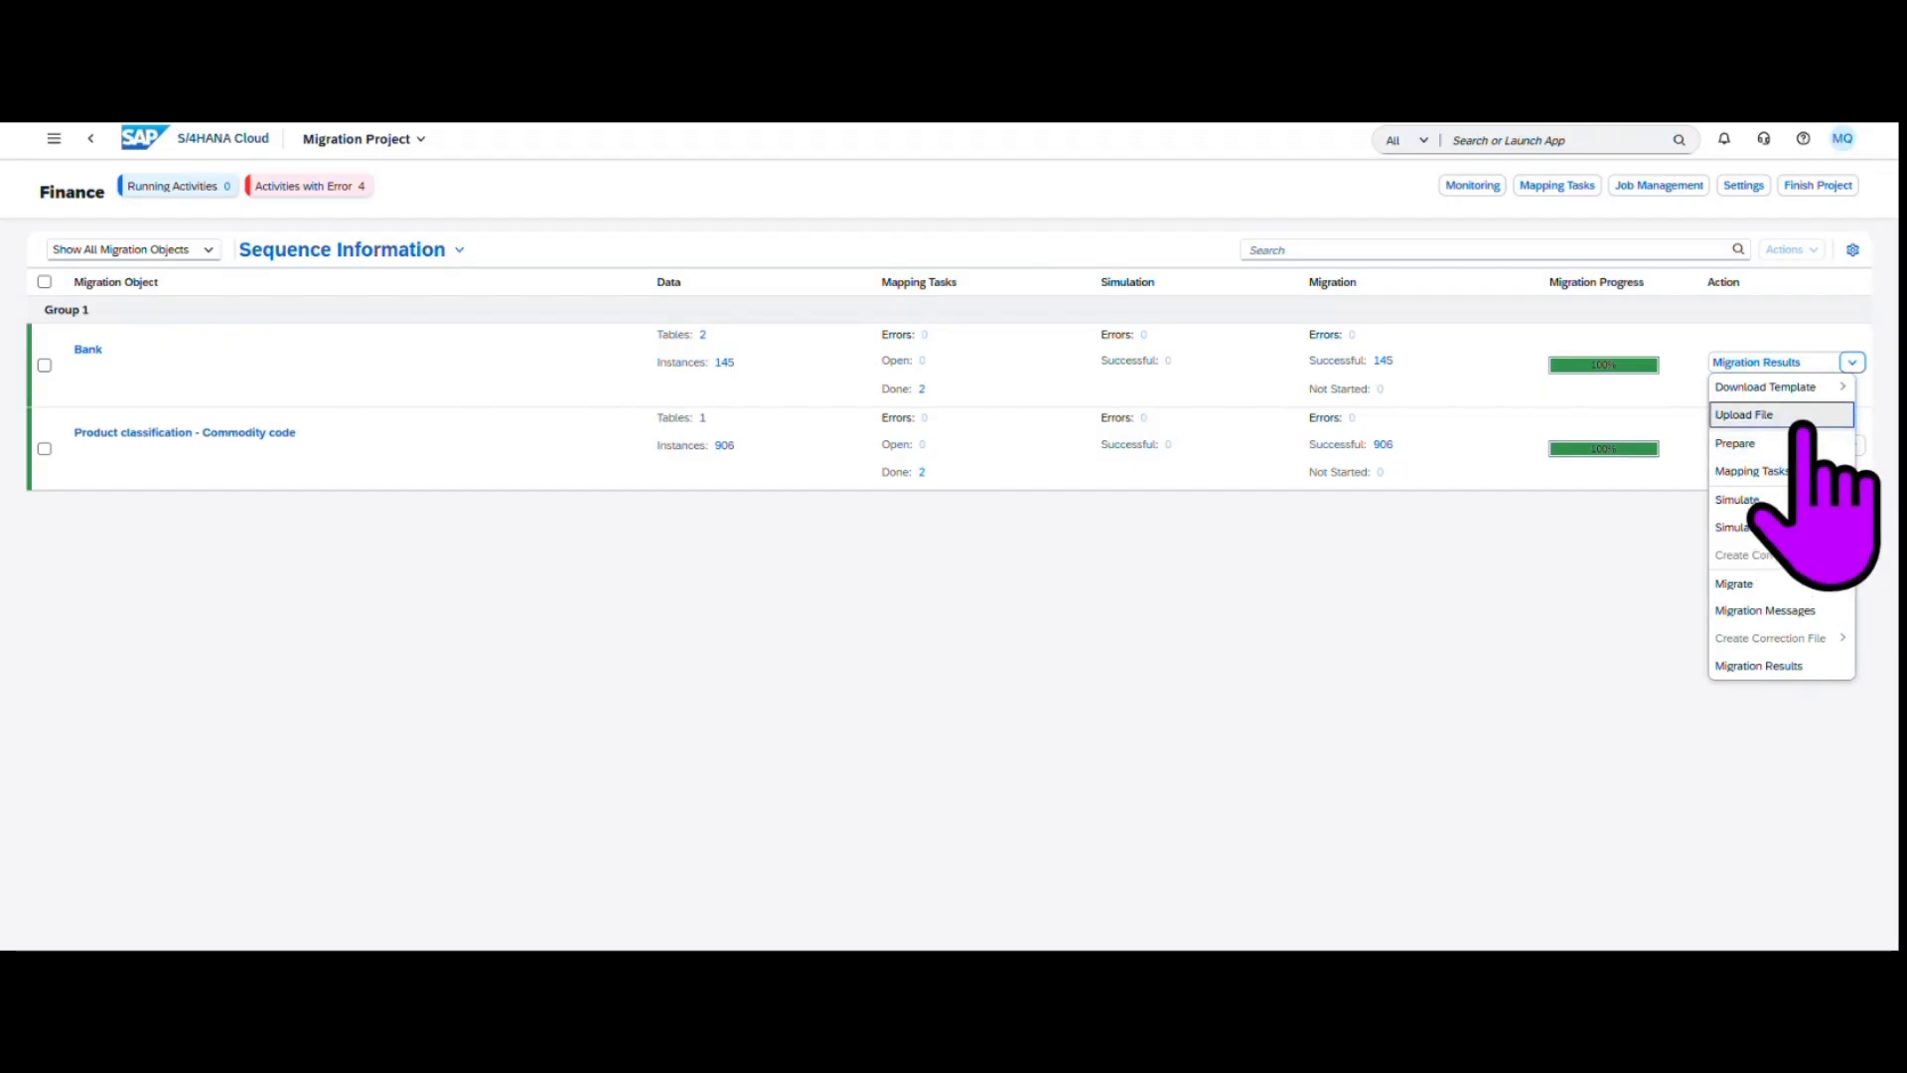
click(1813, 471)
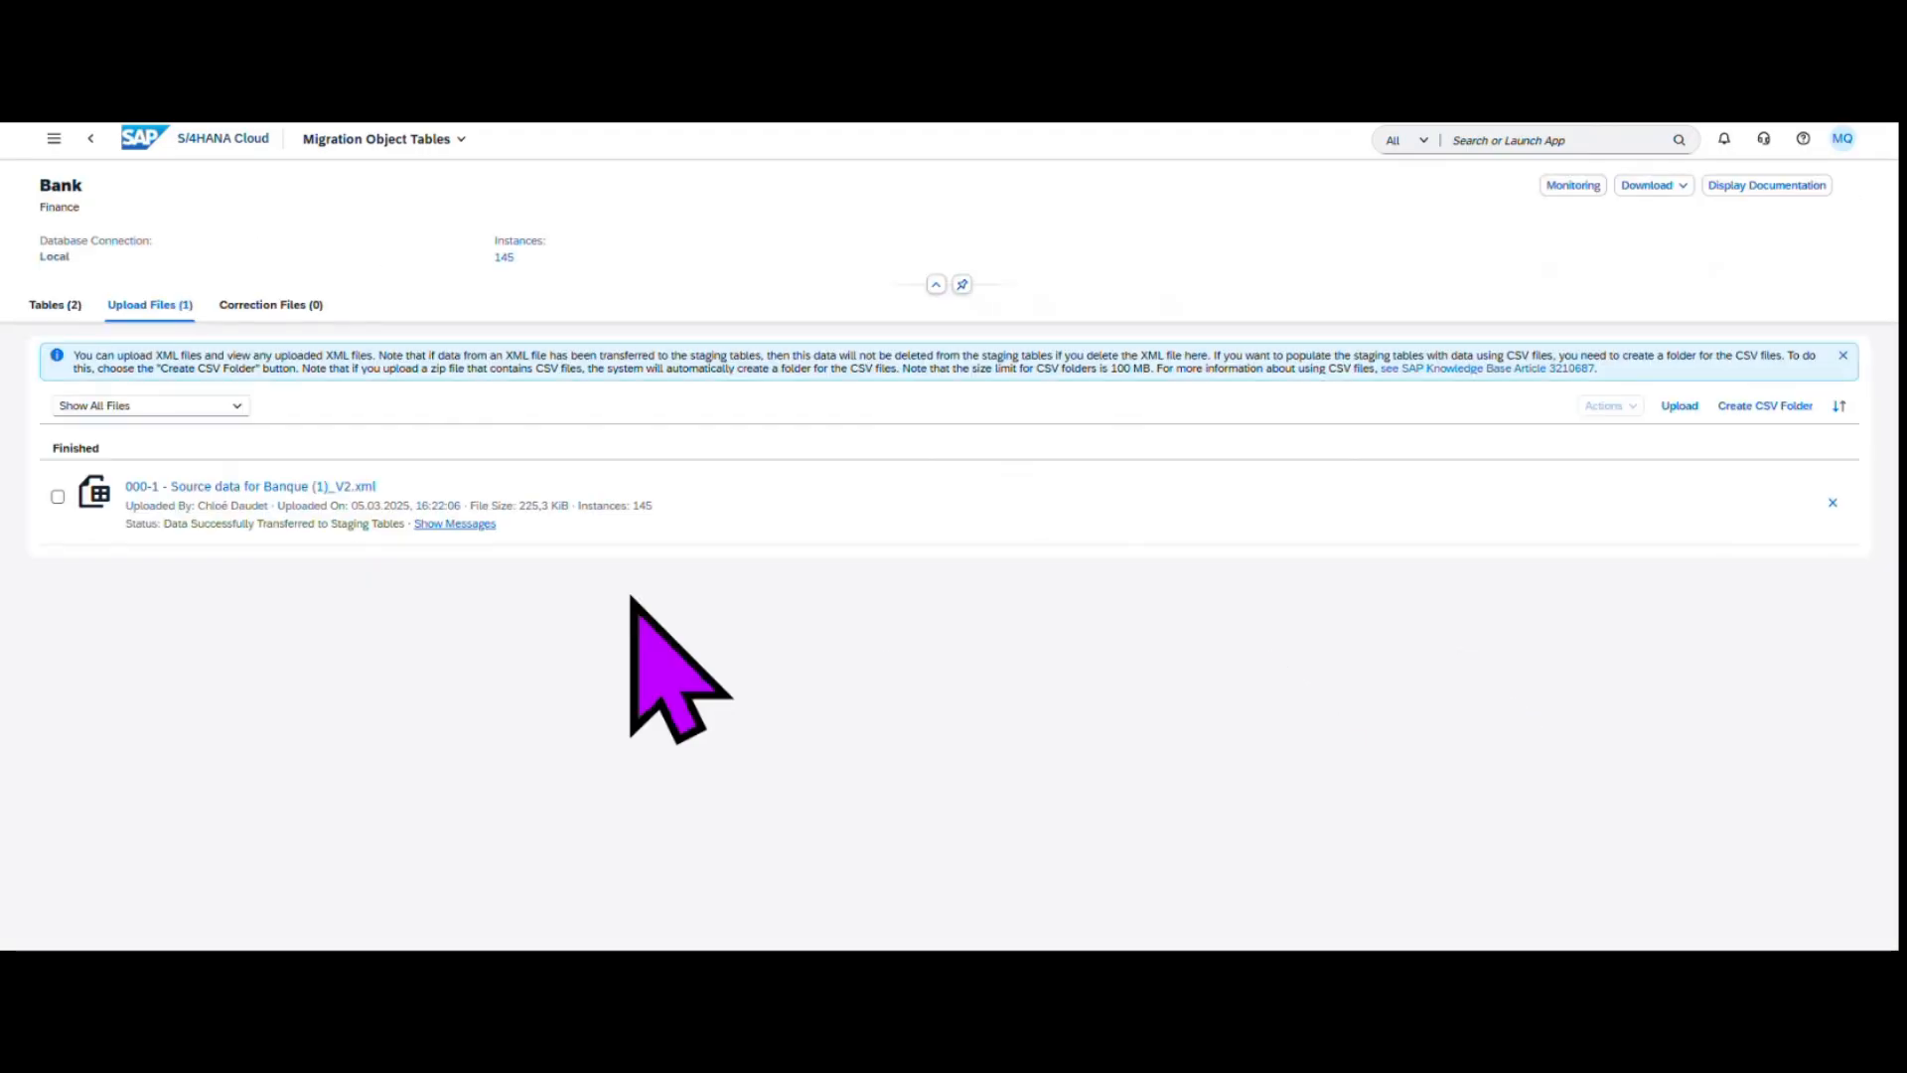
click(1680, 406)
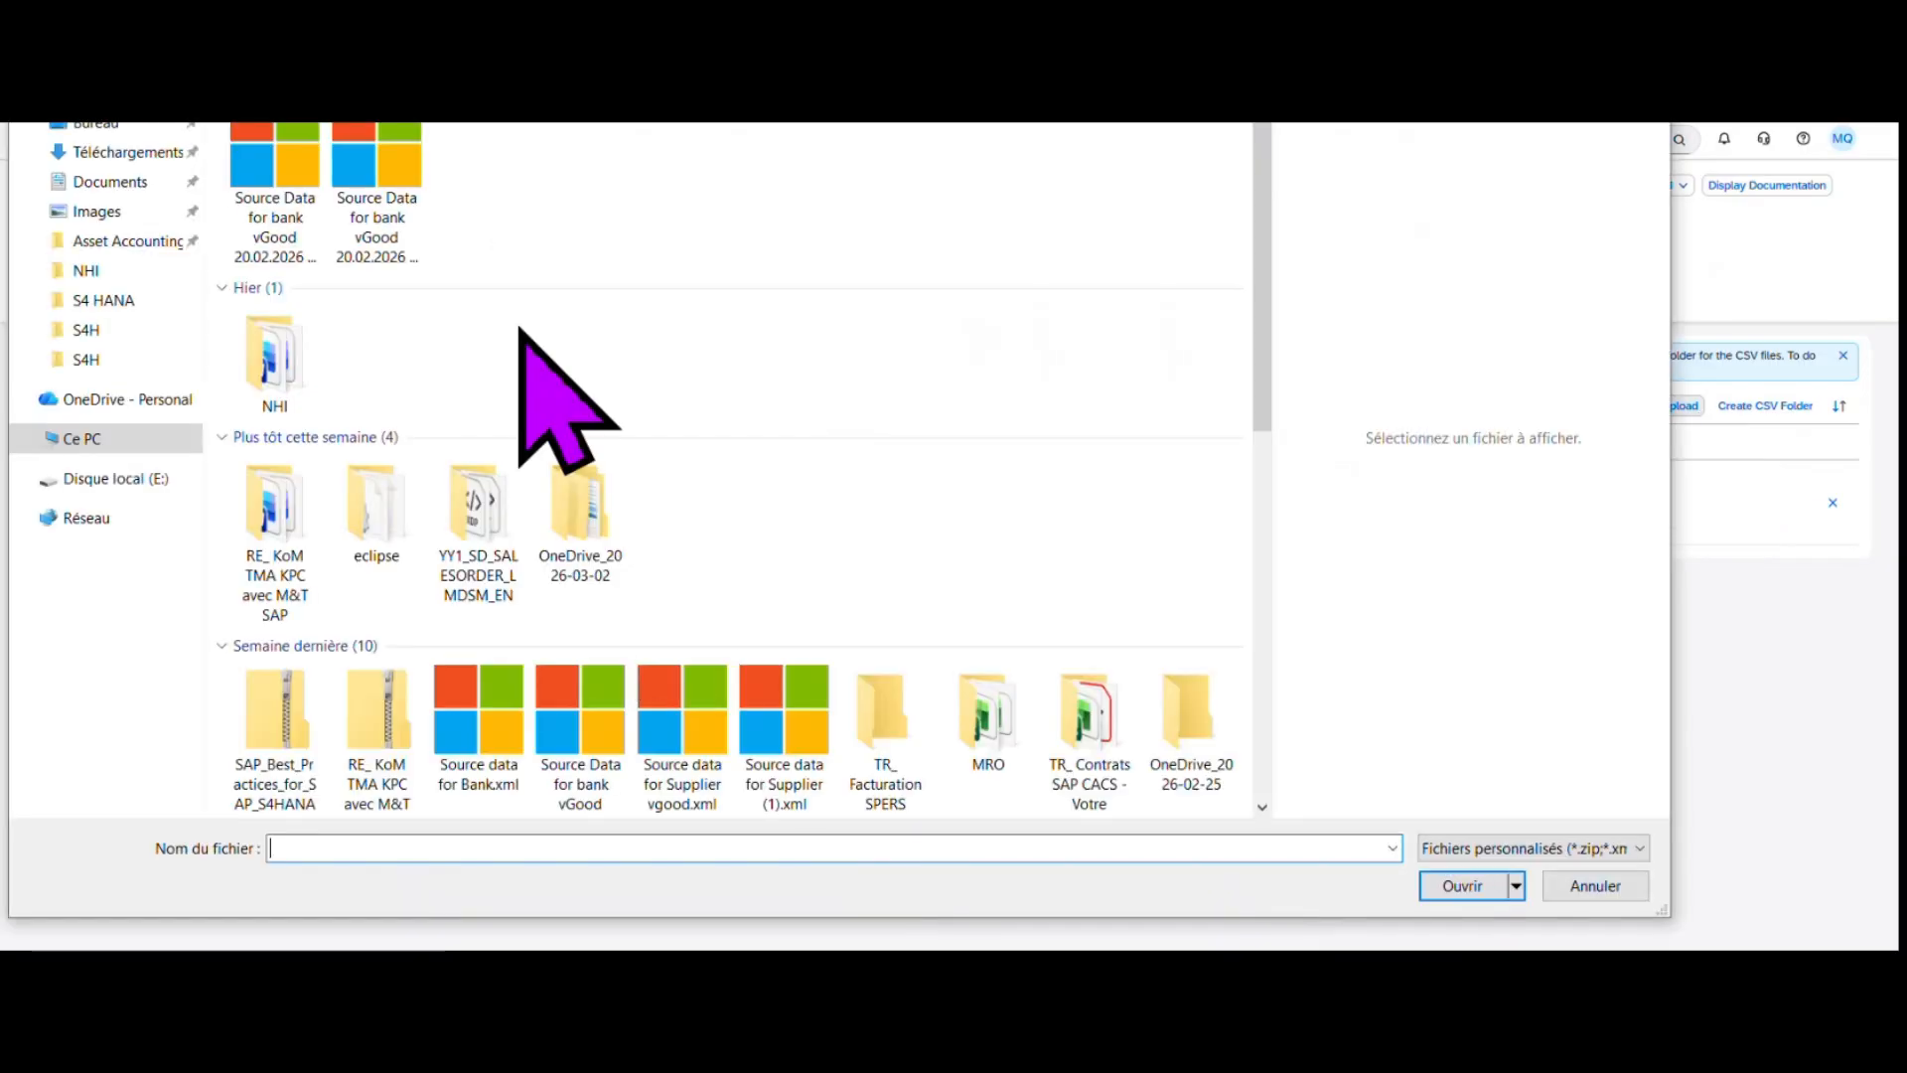
click(306, 189)
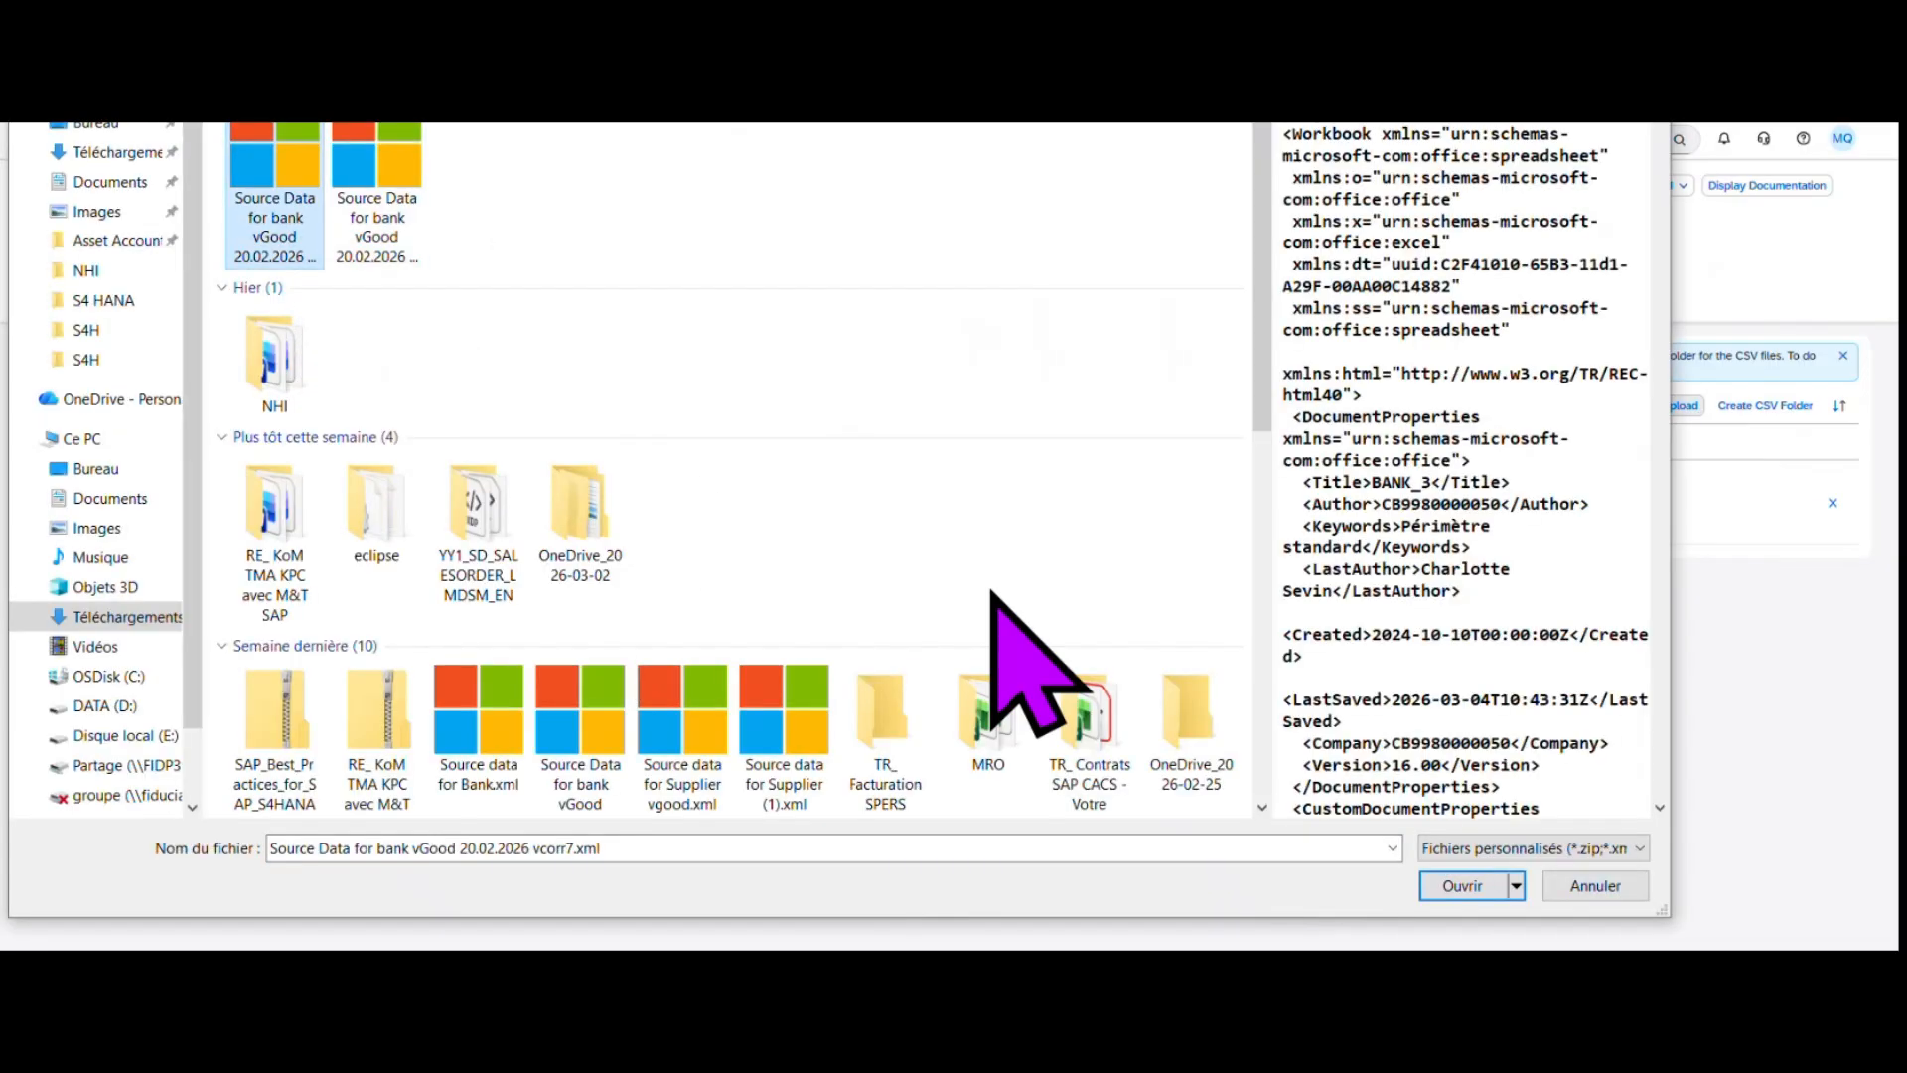
click(1464, 888)
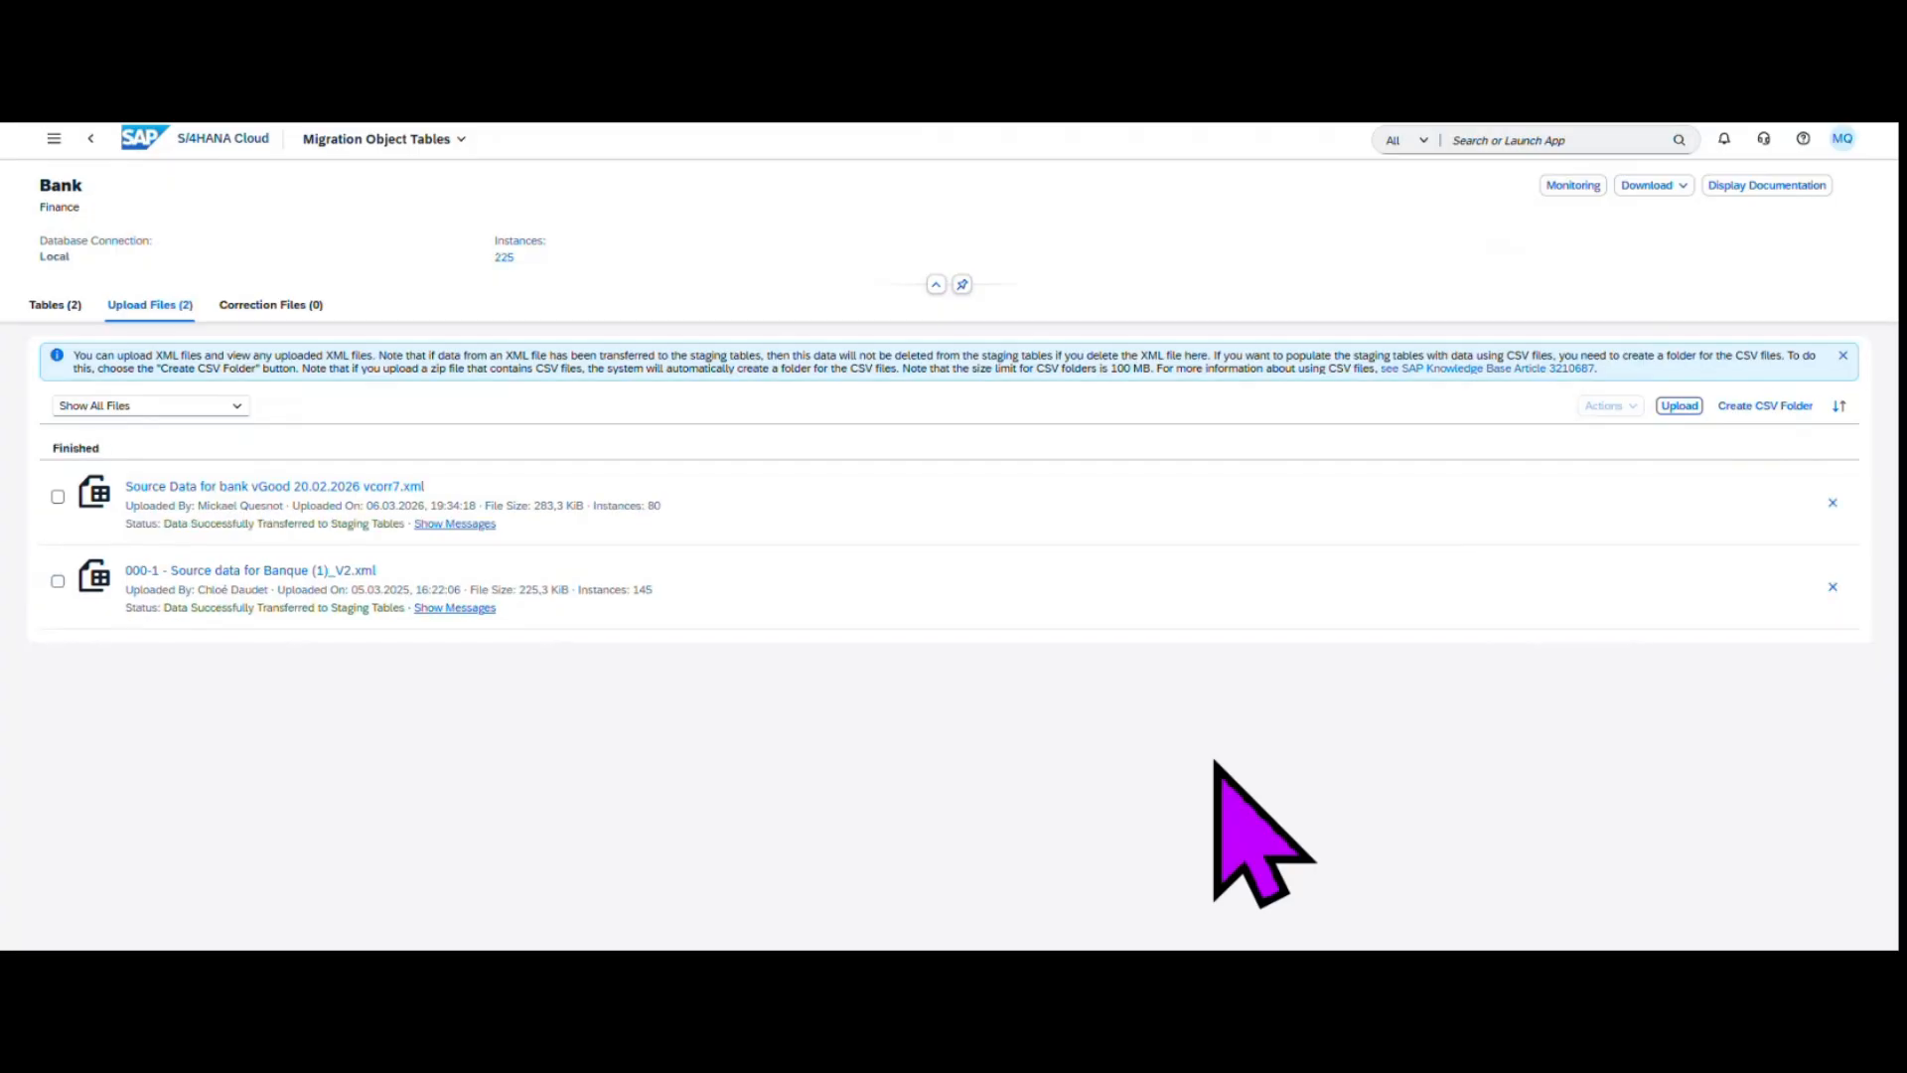
- Return to the Finance project and try to prepare the Bank staging tables with the consistency check switched on
click(90, 138)
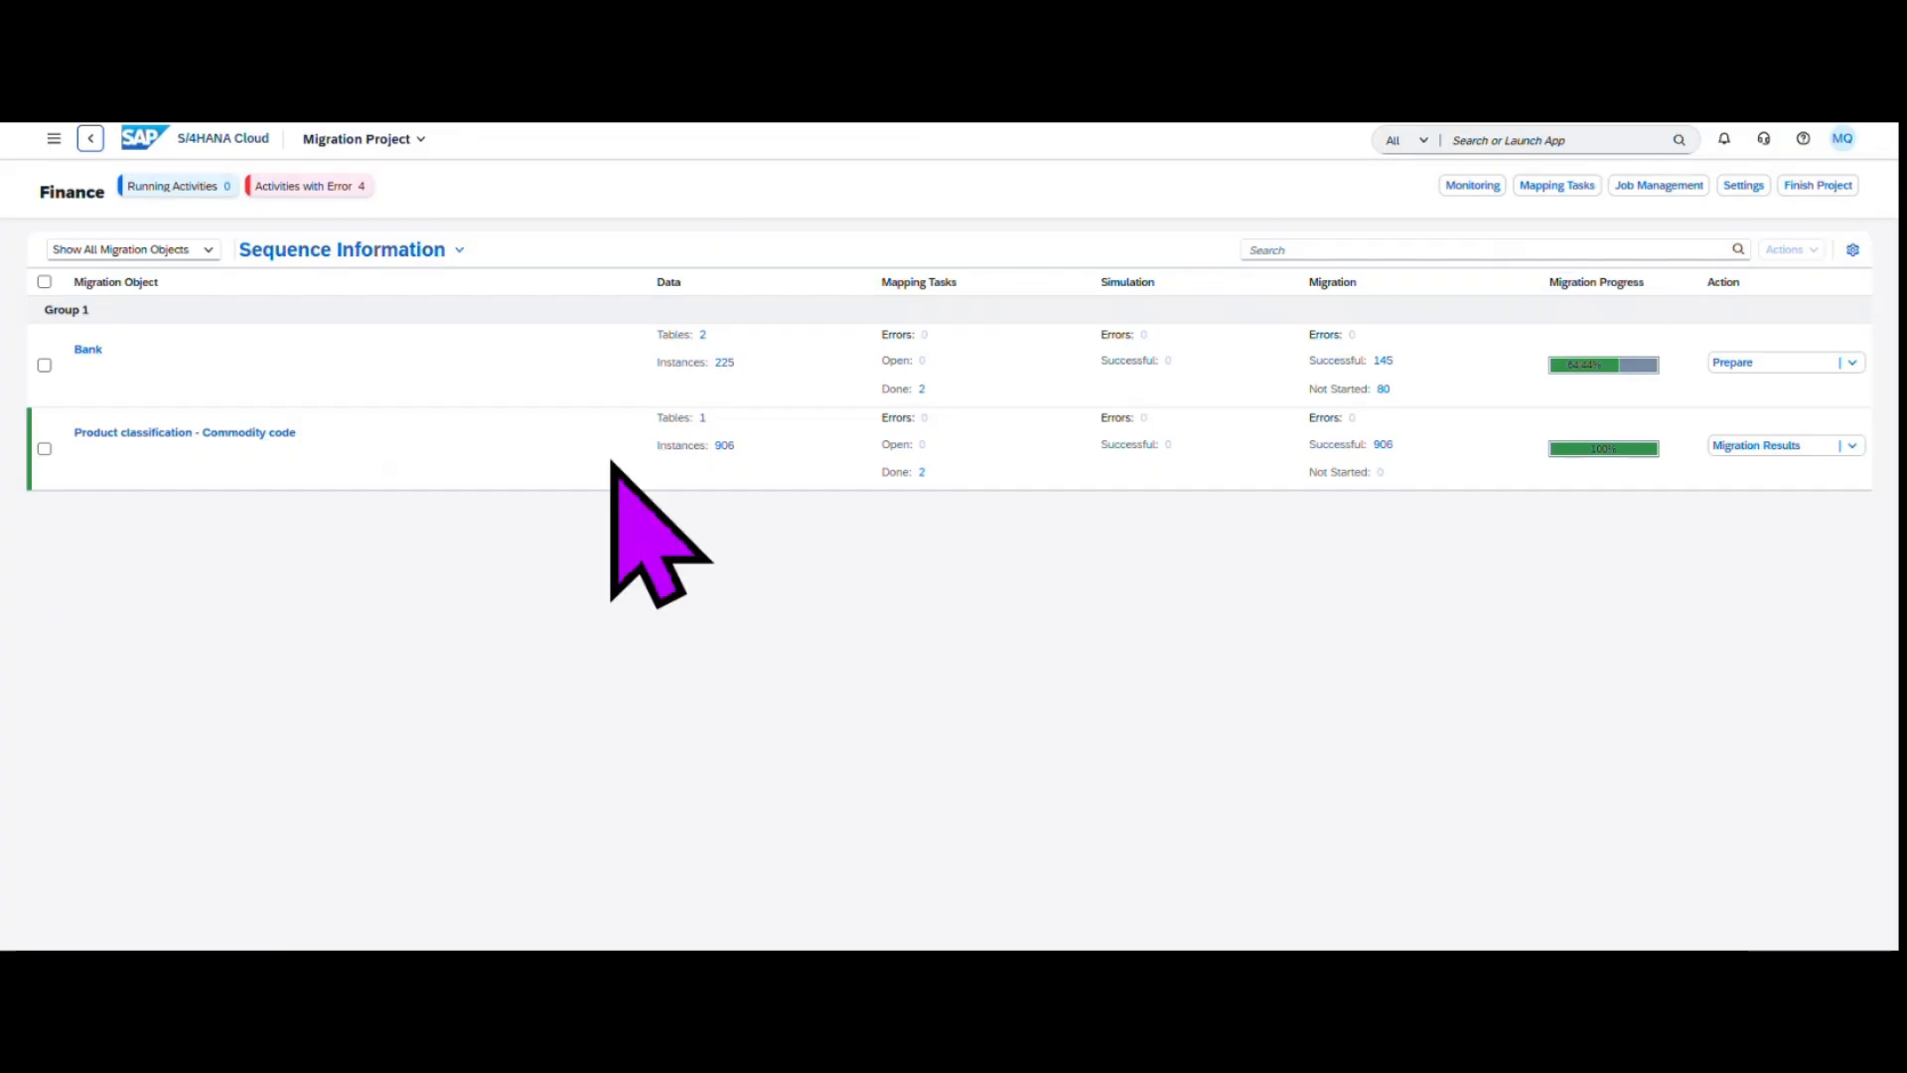
click(1746, 364)
click(749, 610)
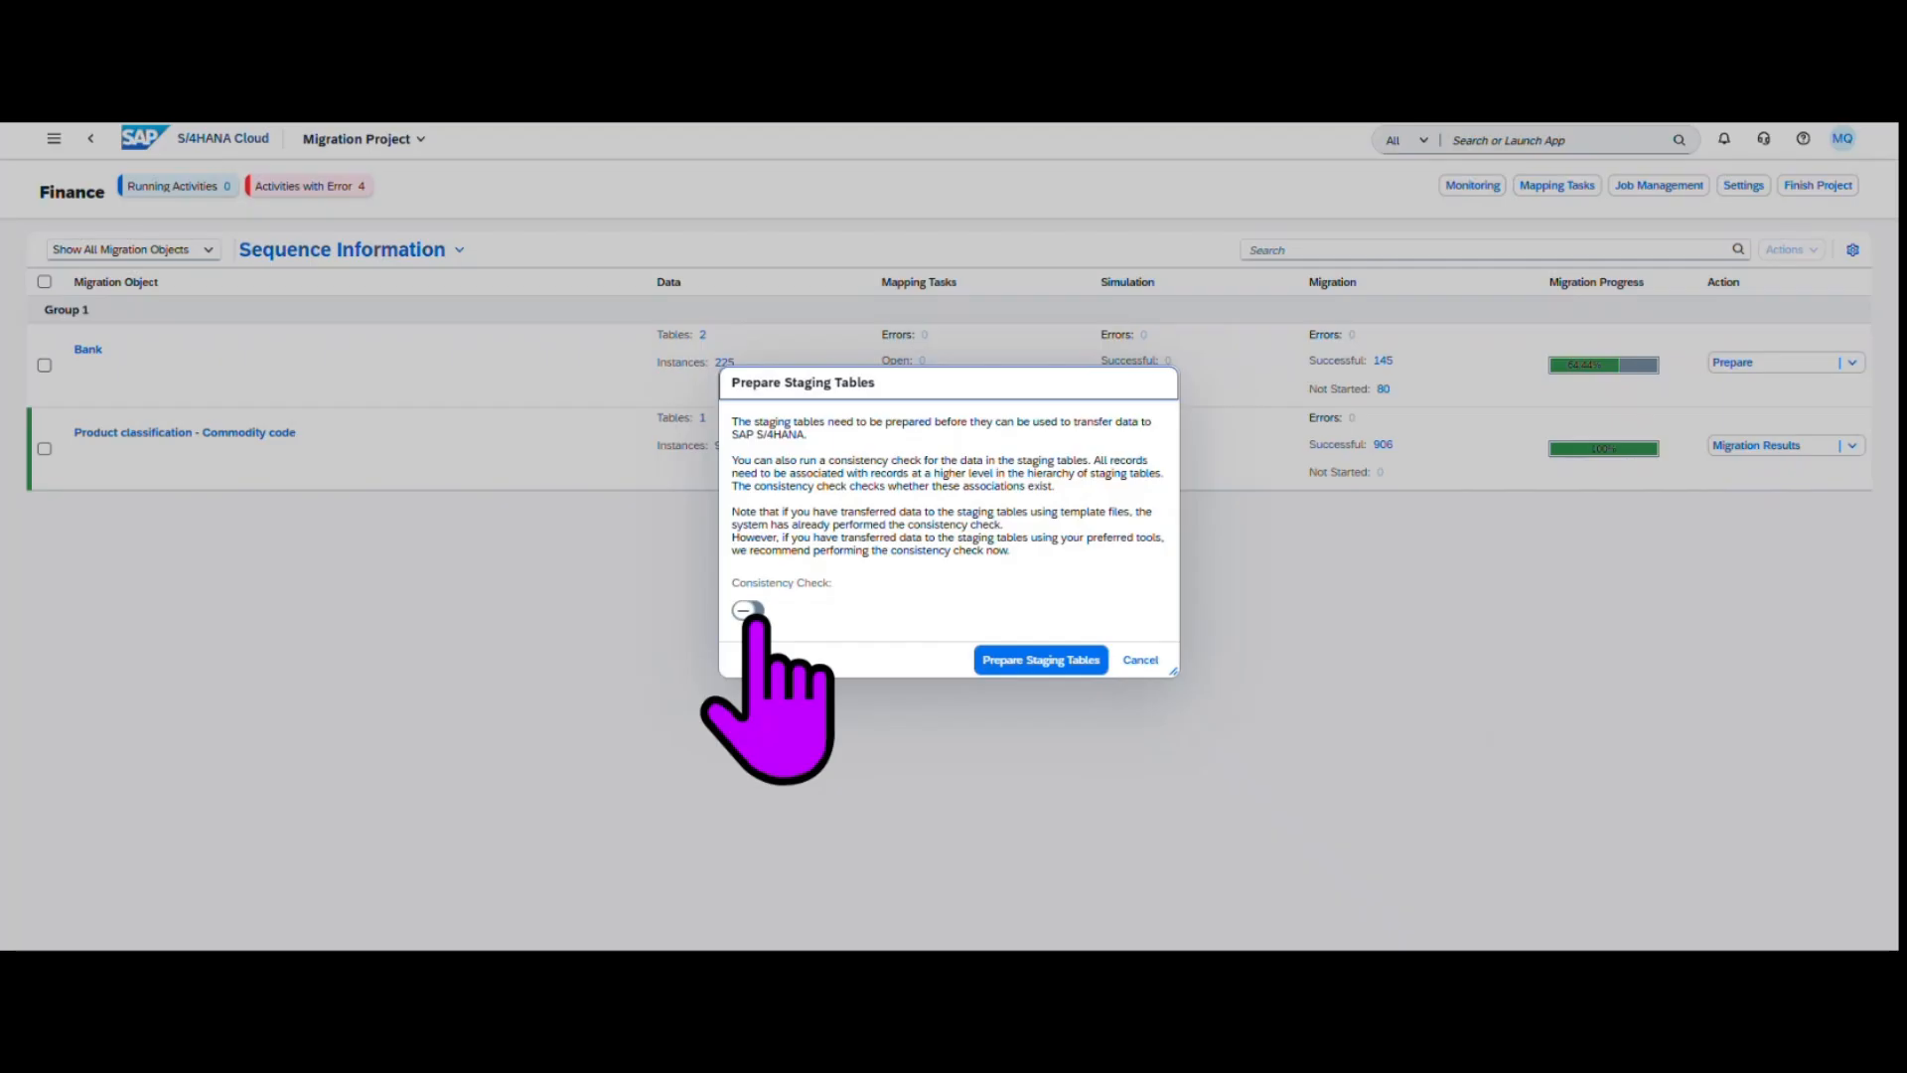
click(1041, 659)
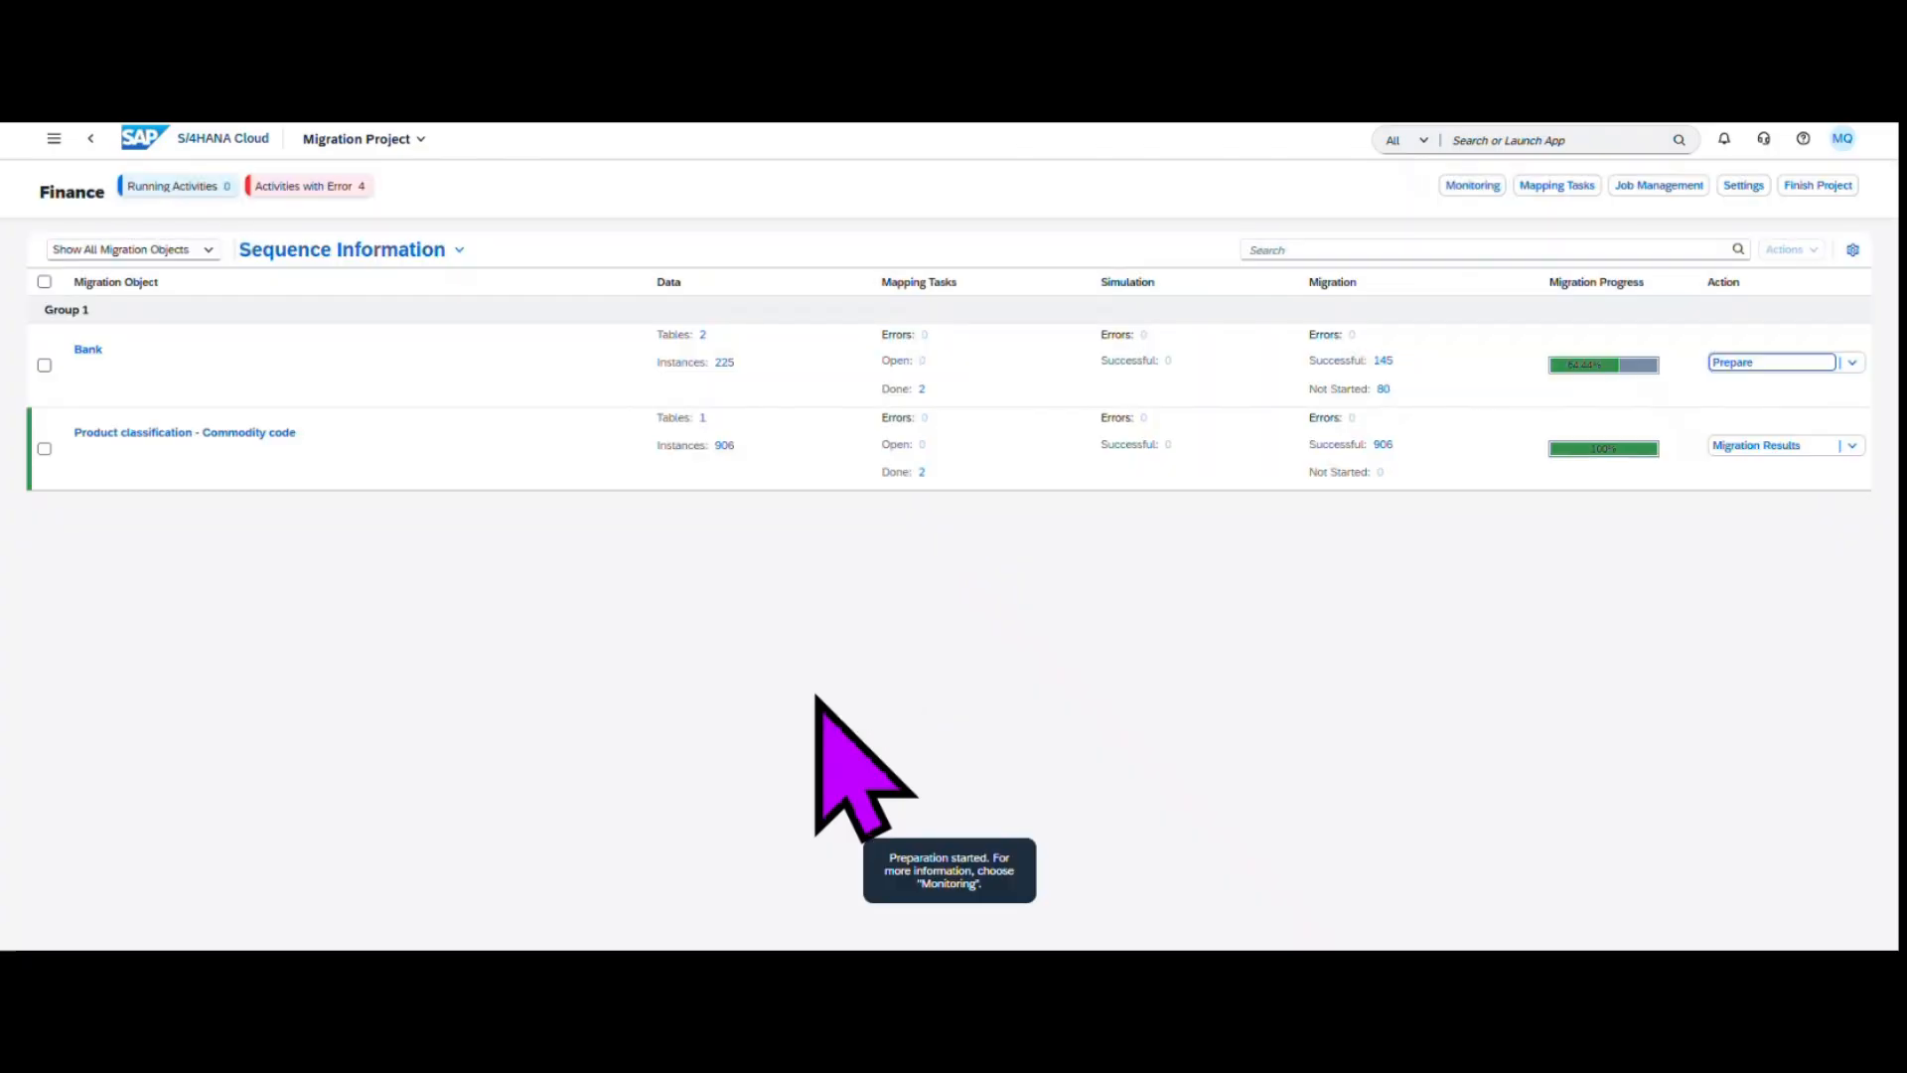
- Check the messages of the Bank staging table preparation in monitoring, and run the required update of the Bank migration object
click(1472, 185)
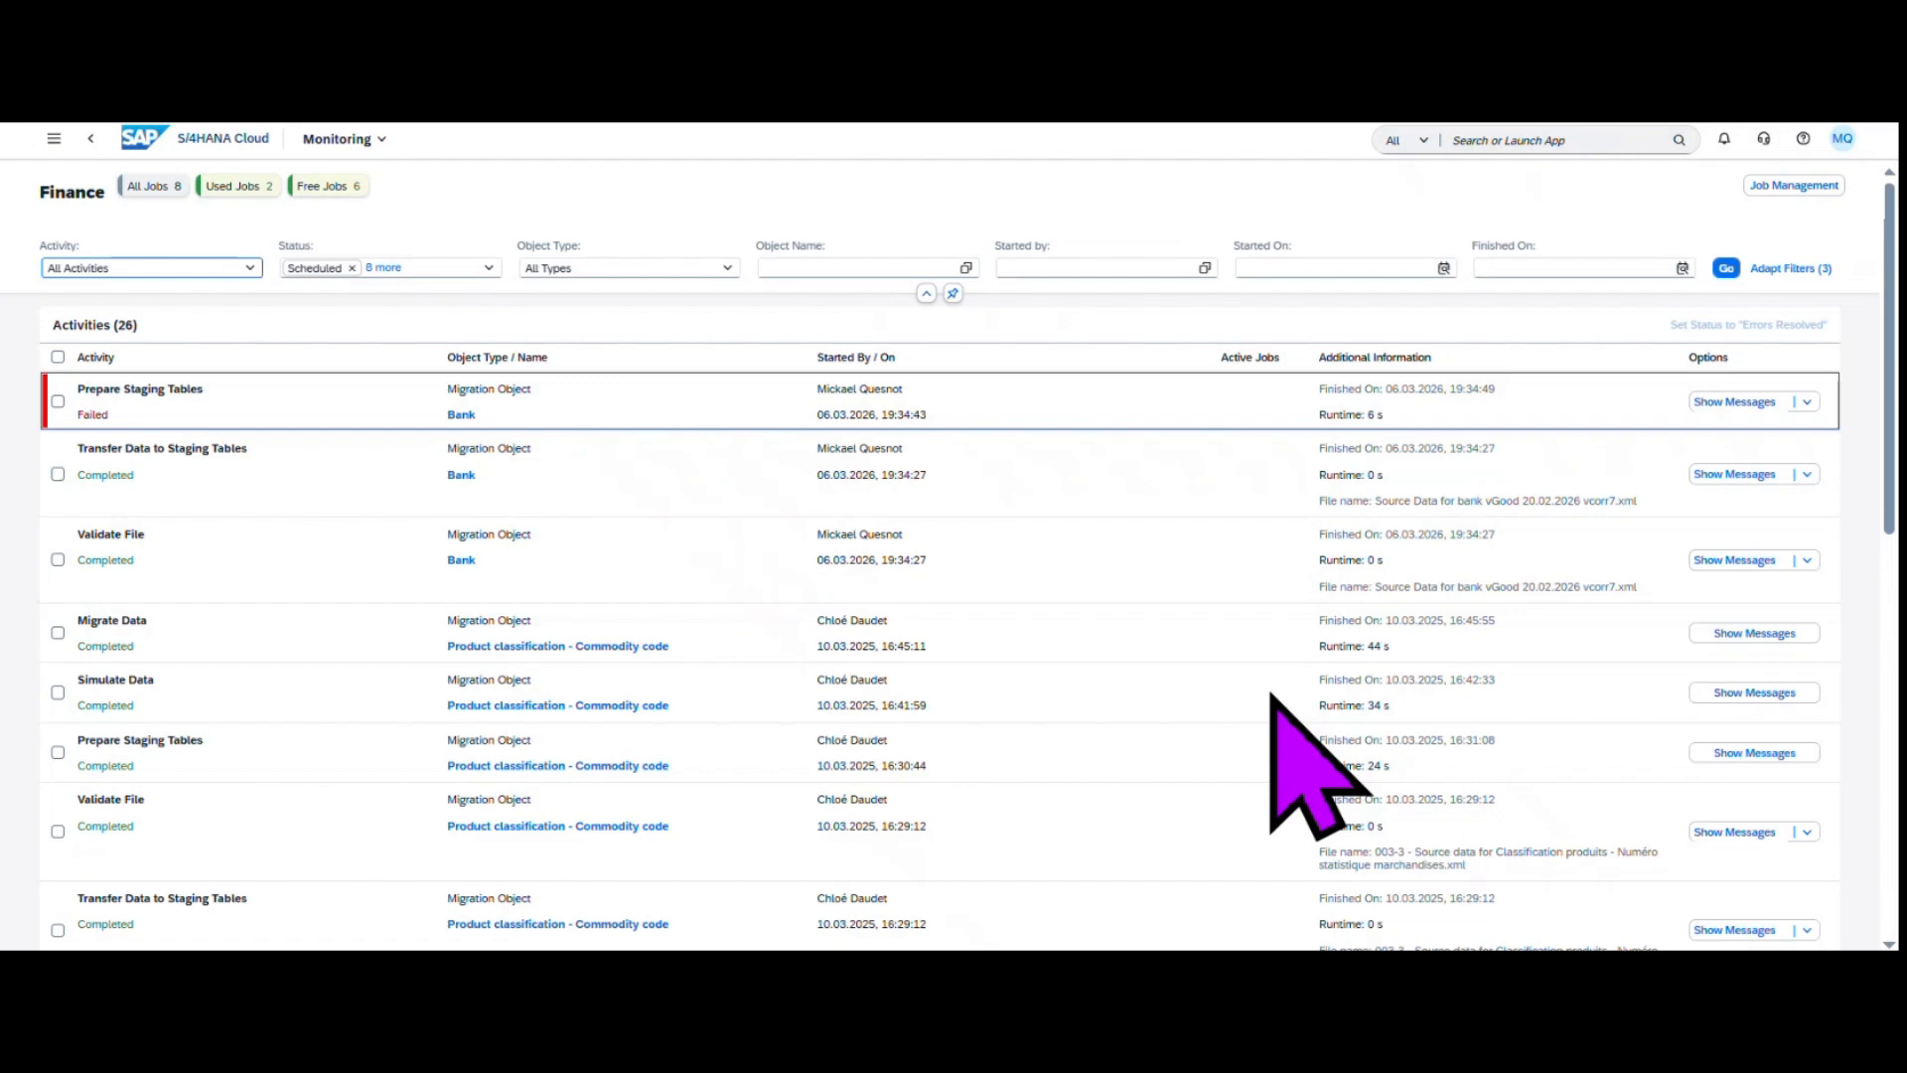
click(1734, 401)
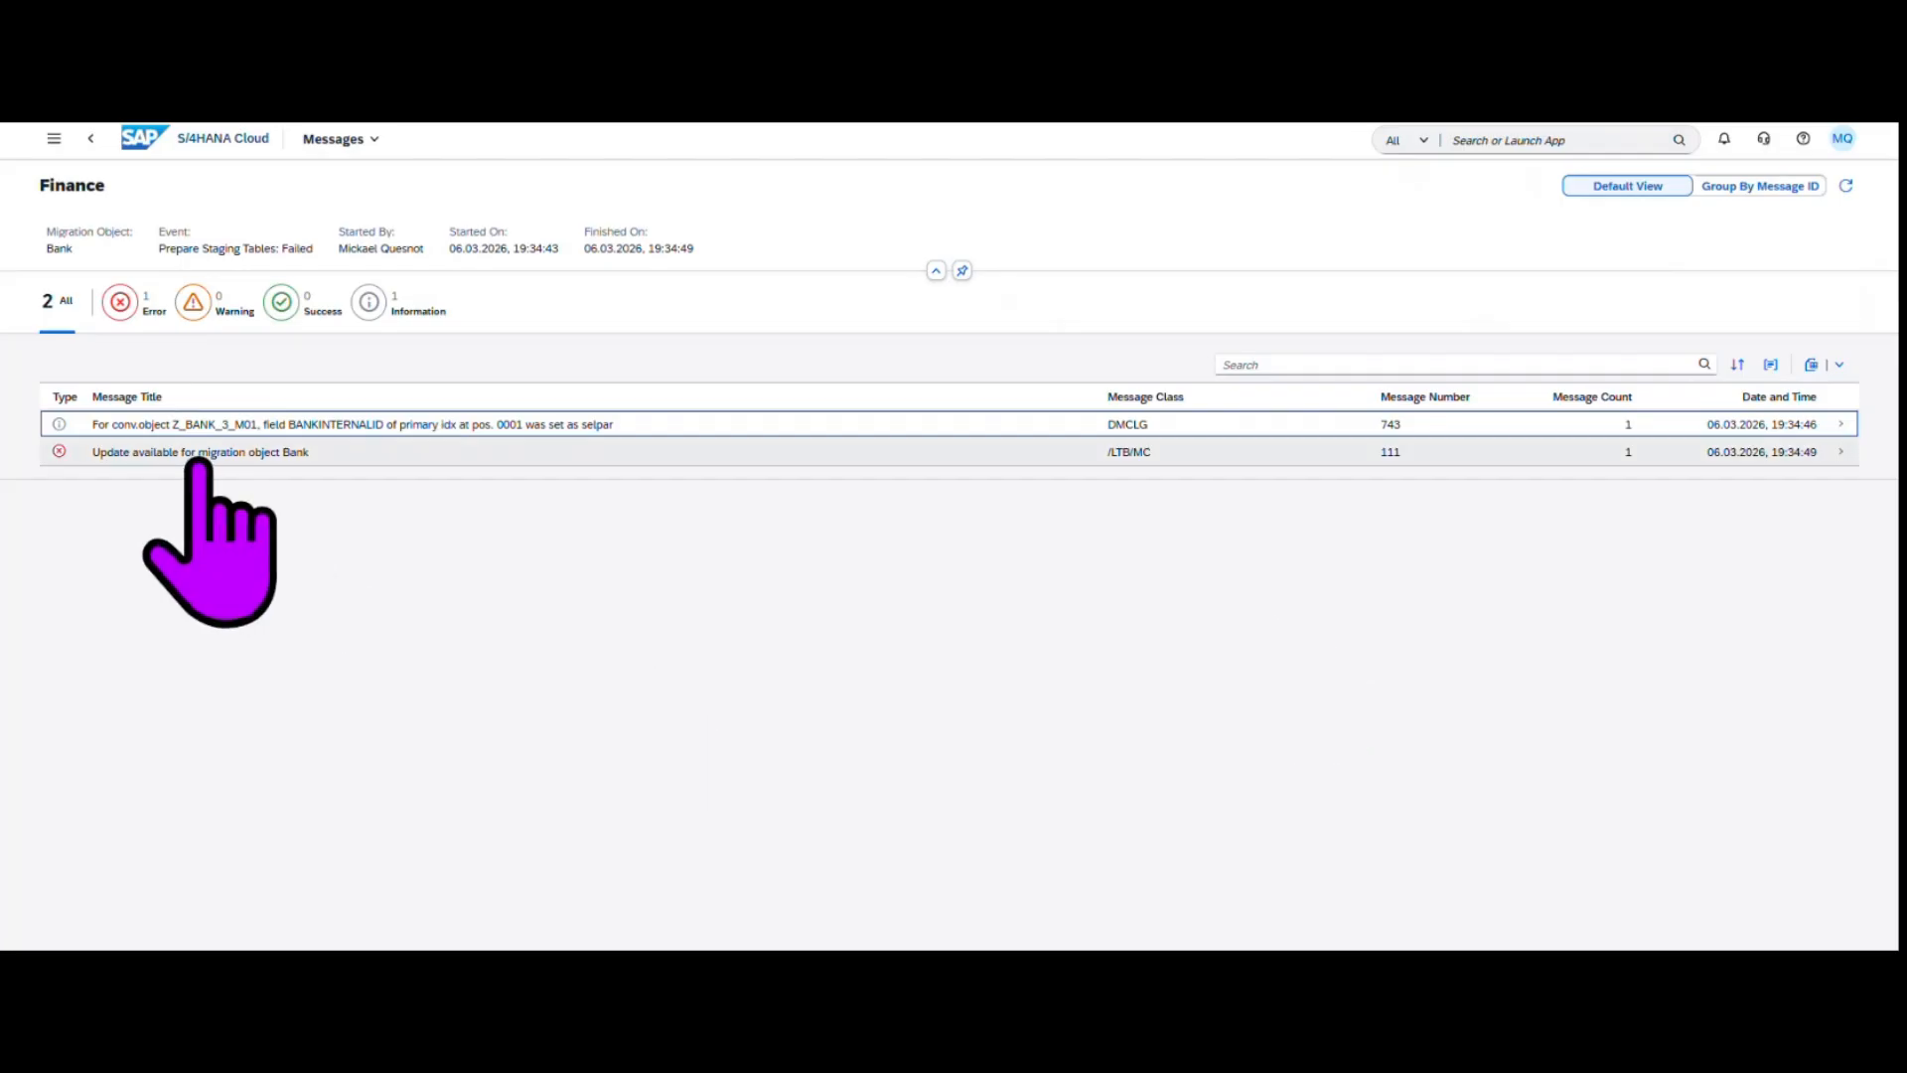
click(92, 139)
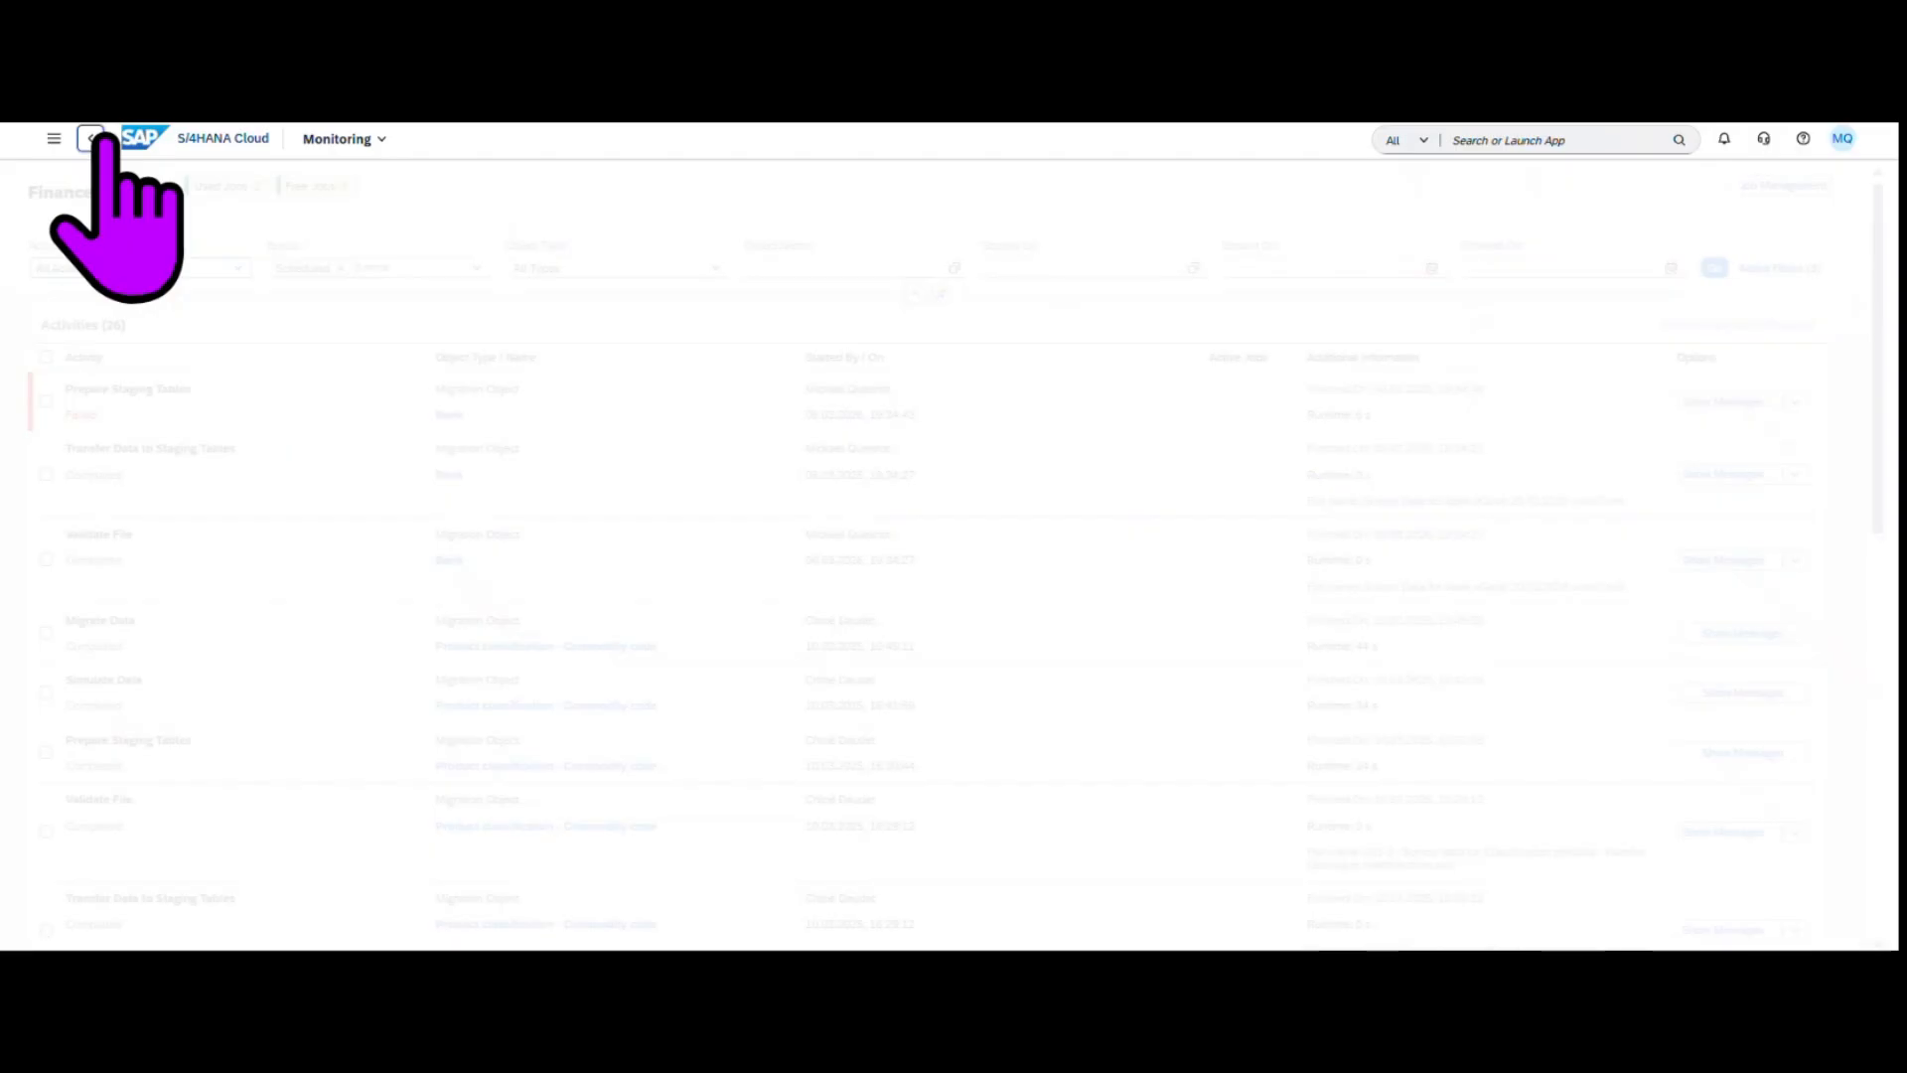
click(92, 138)
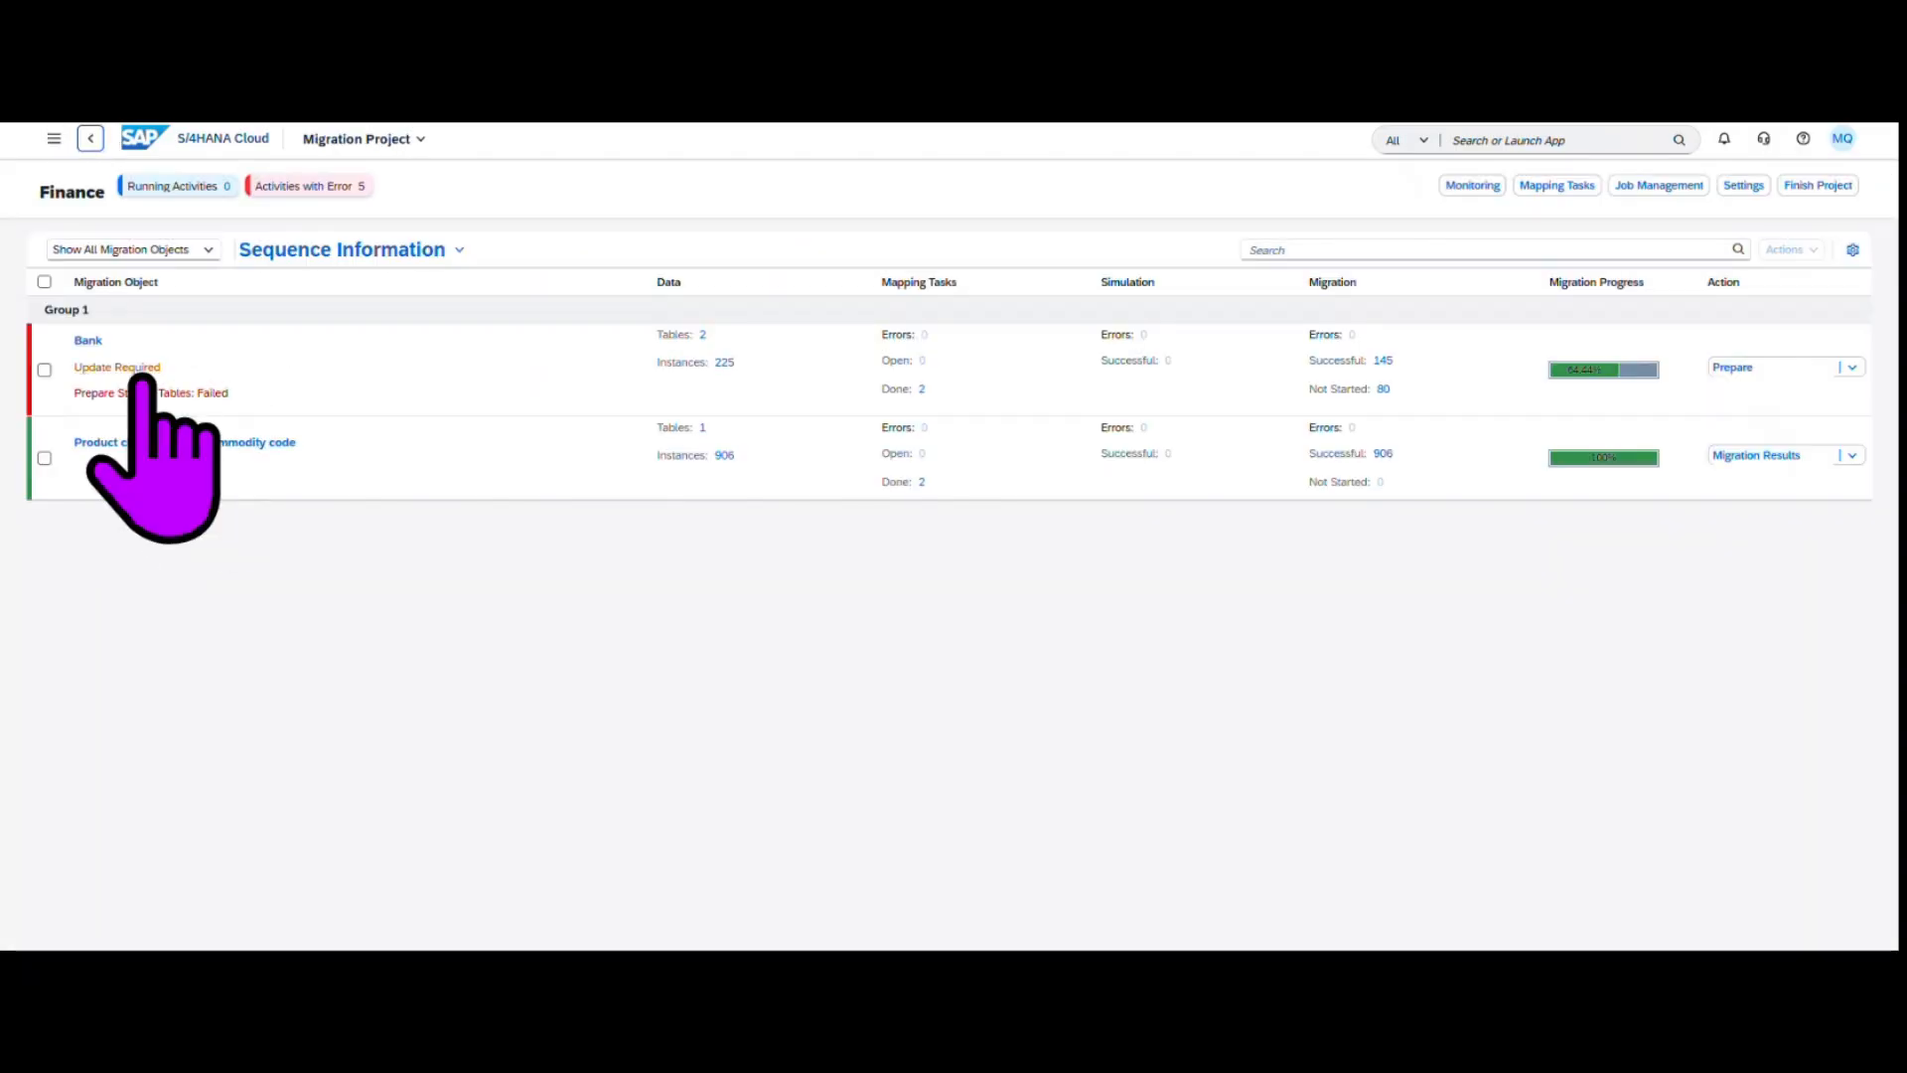
click(140, 368)
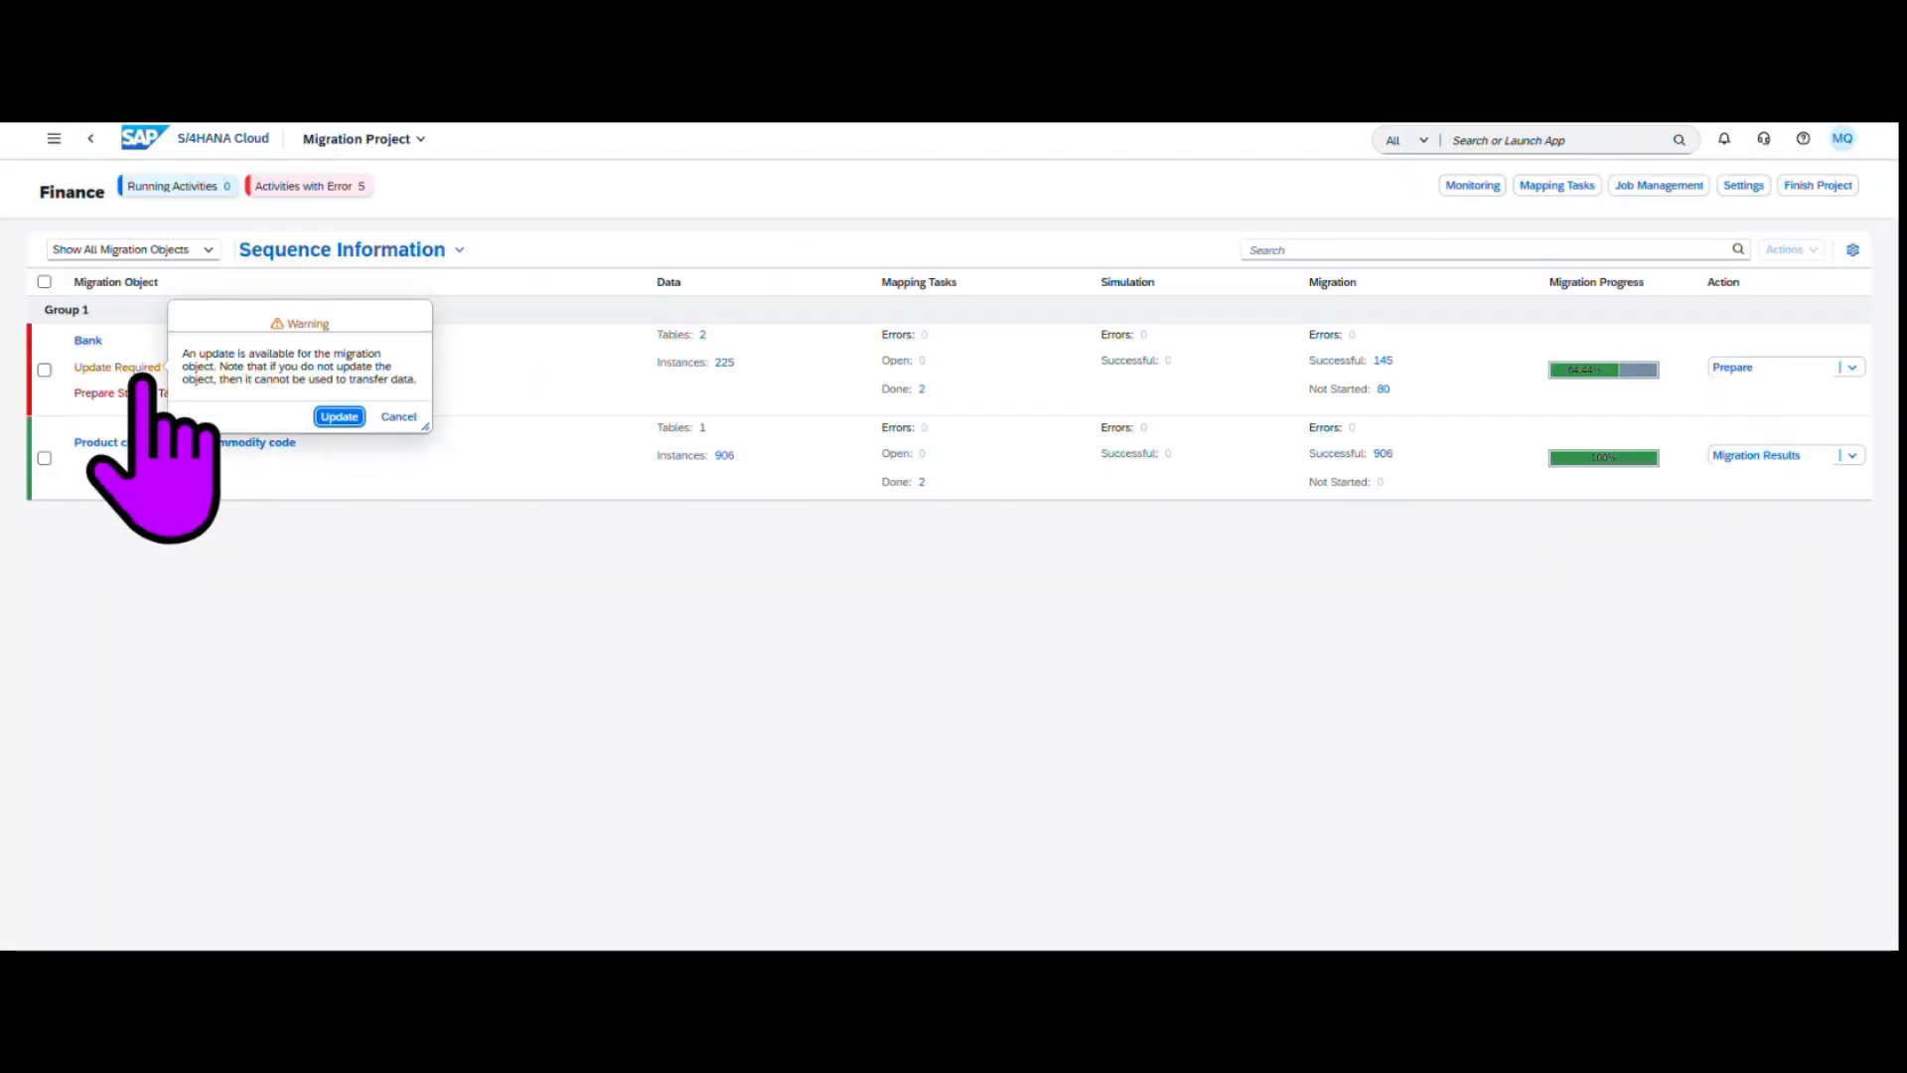
click(339, 416)
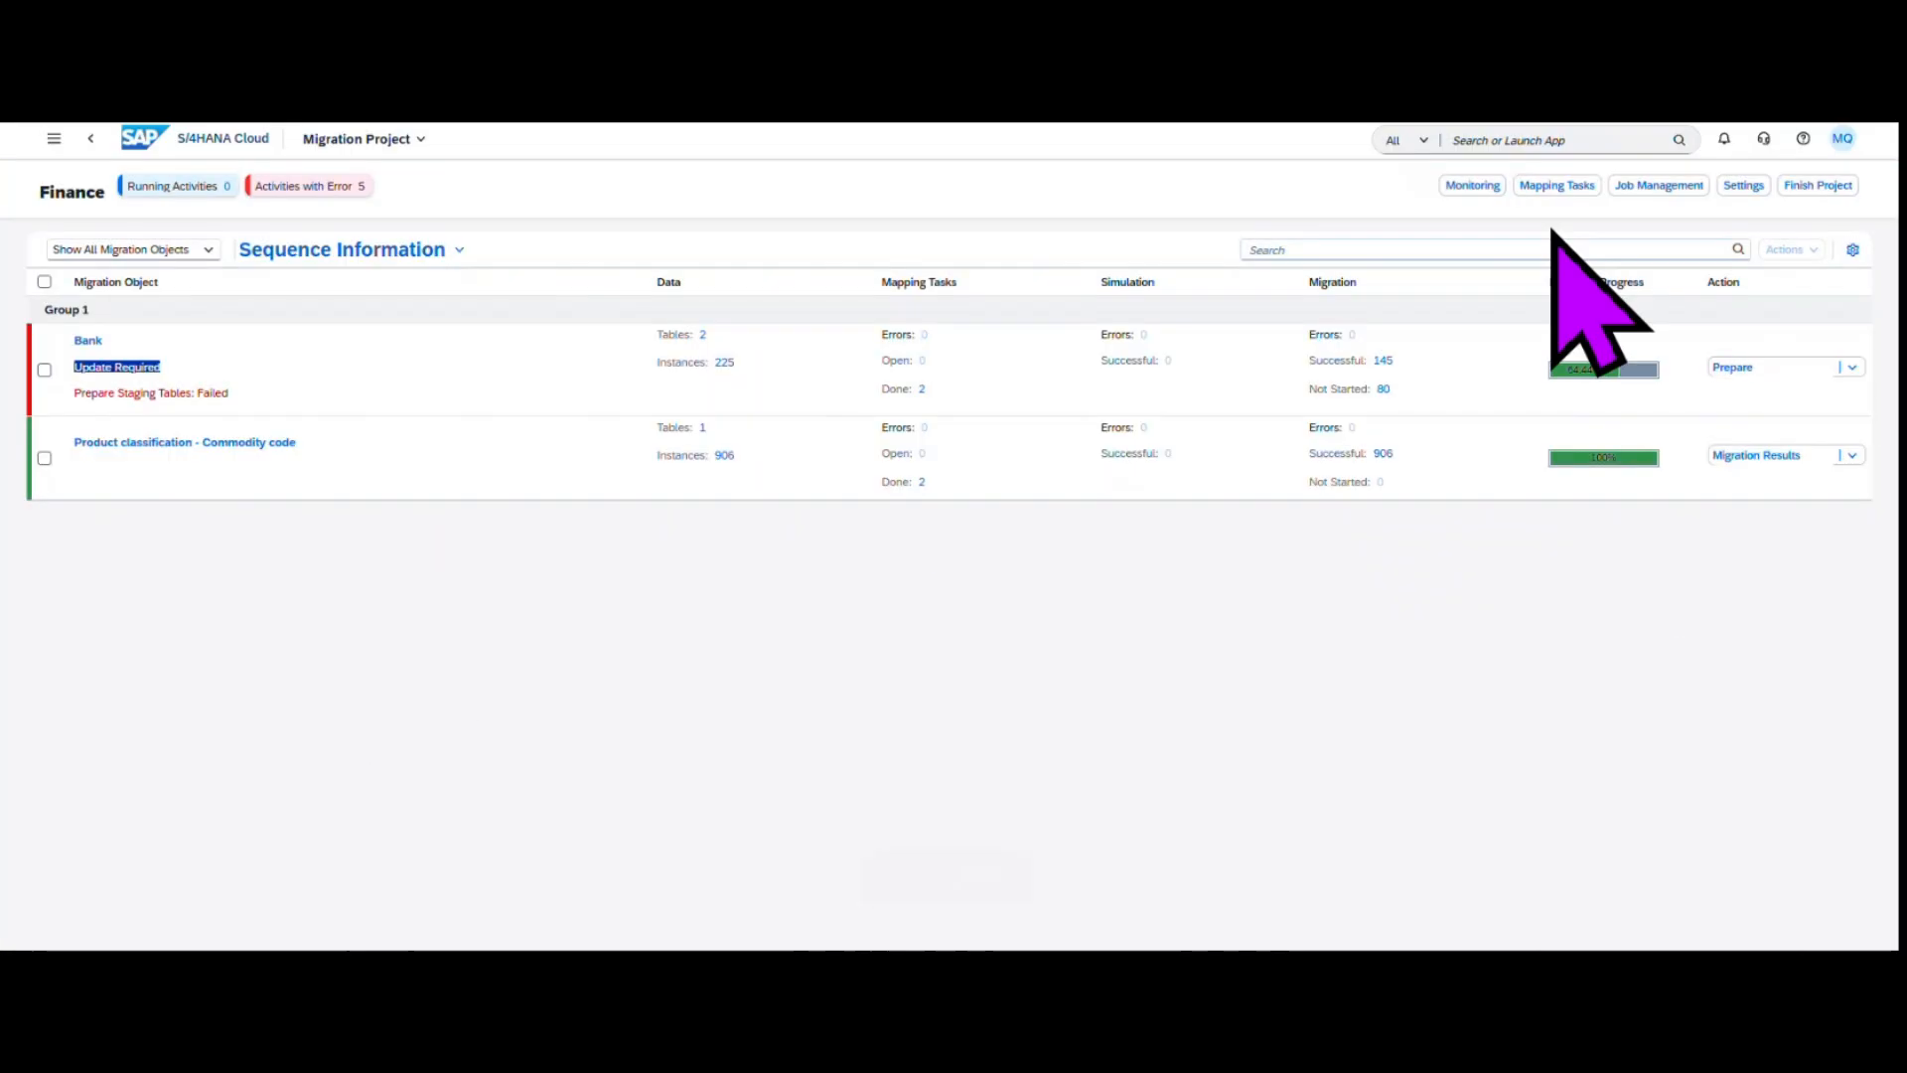
- Check the Bank object's update in monitoring and prepare its staging tables again with the consistency check switched on
click(1473, 187)
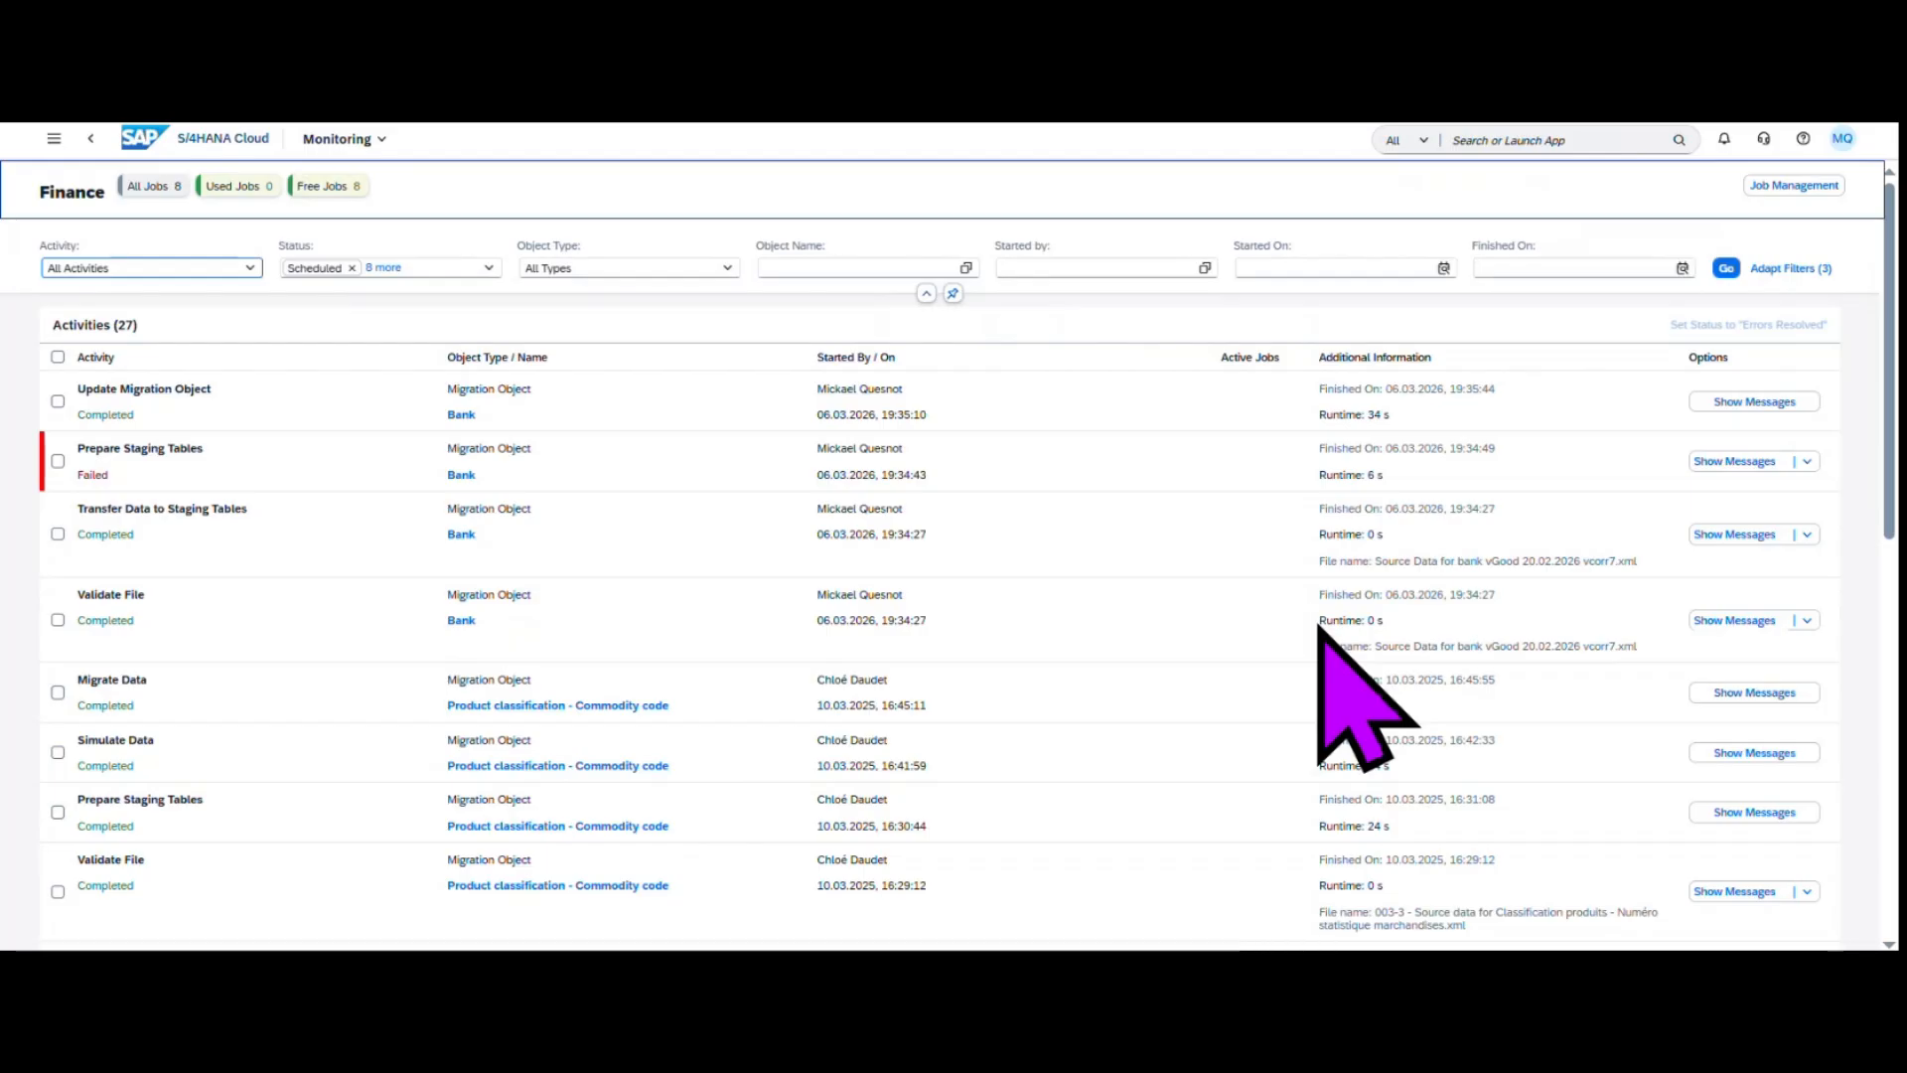
click(57, 461)
click(1807, 461)
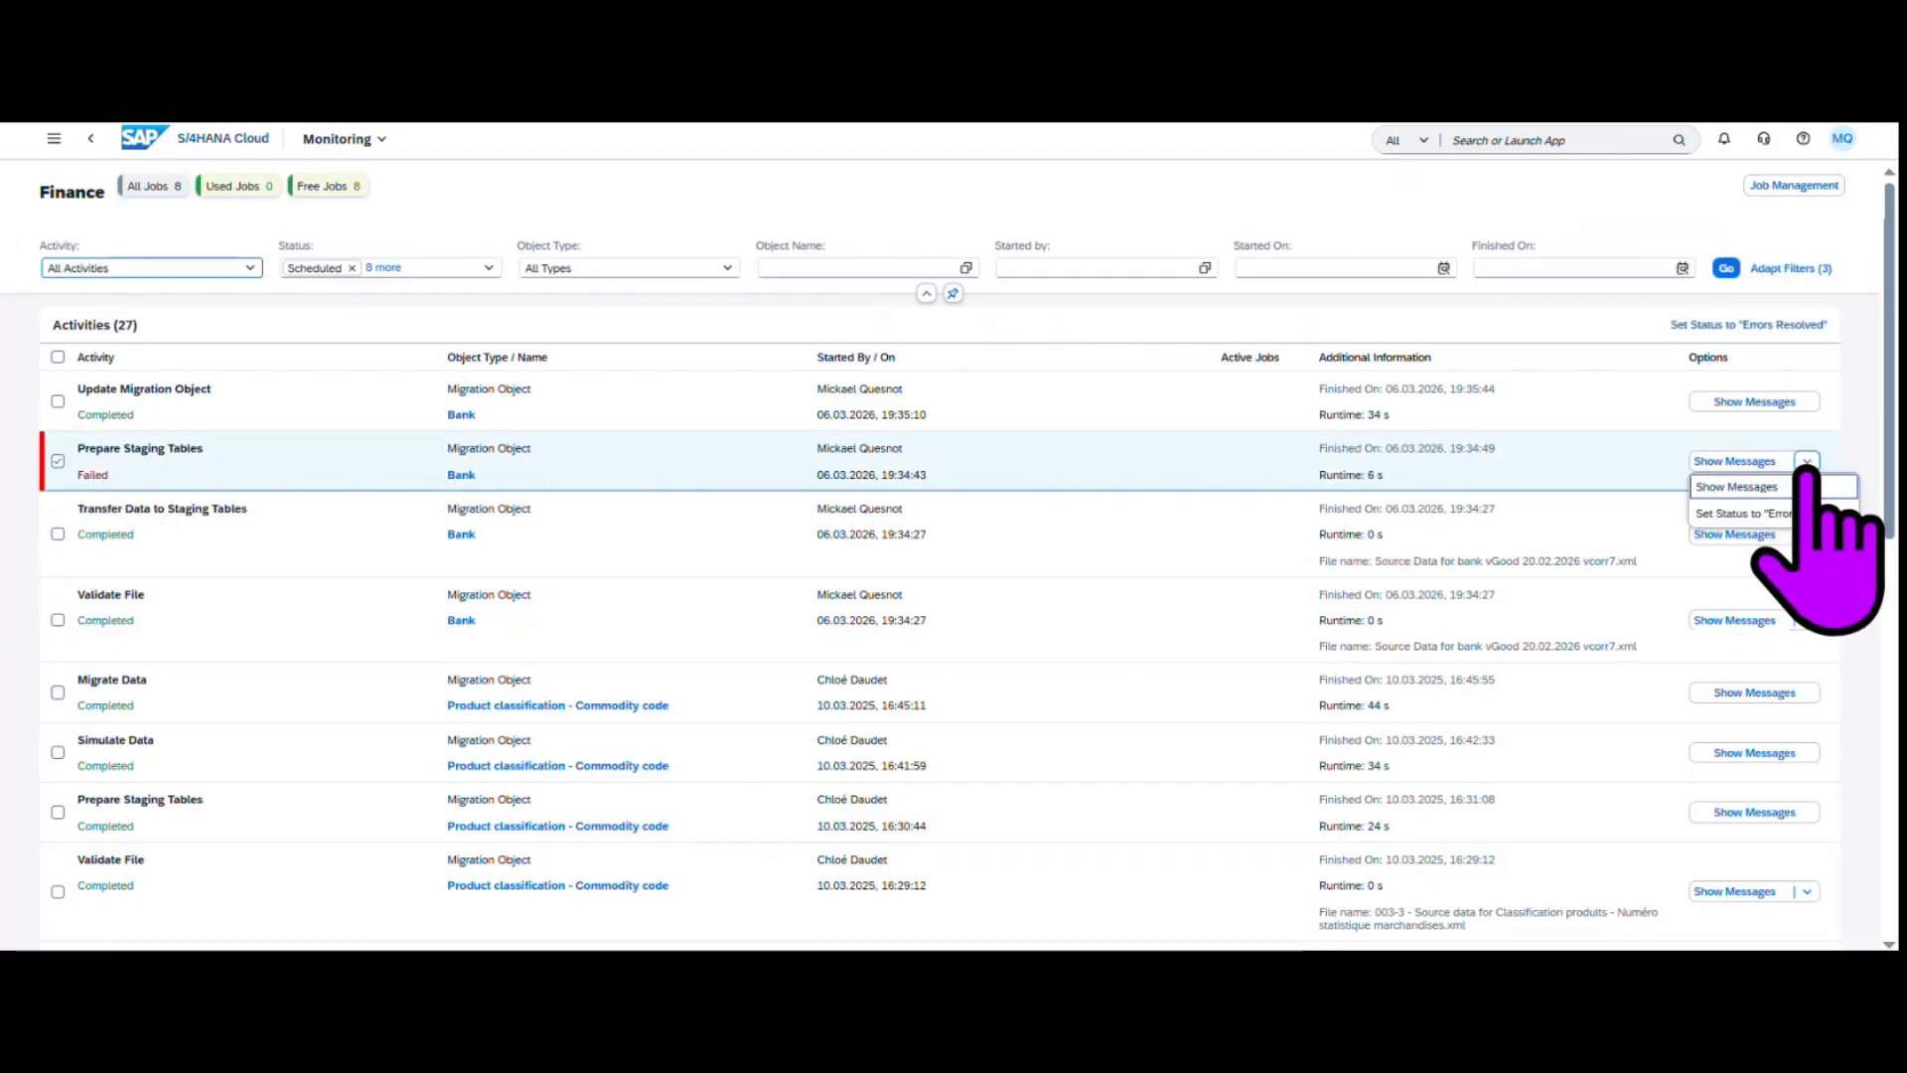
click(91, 138)
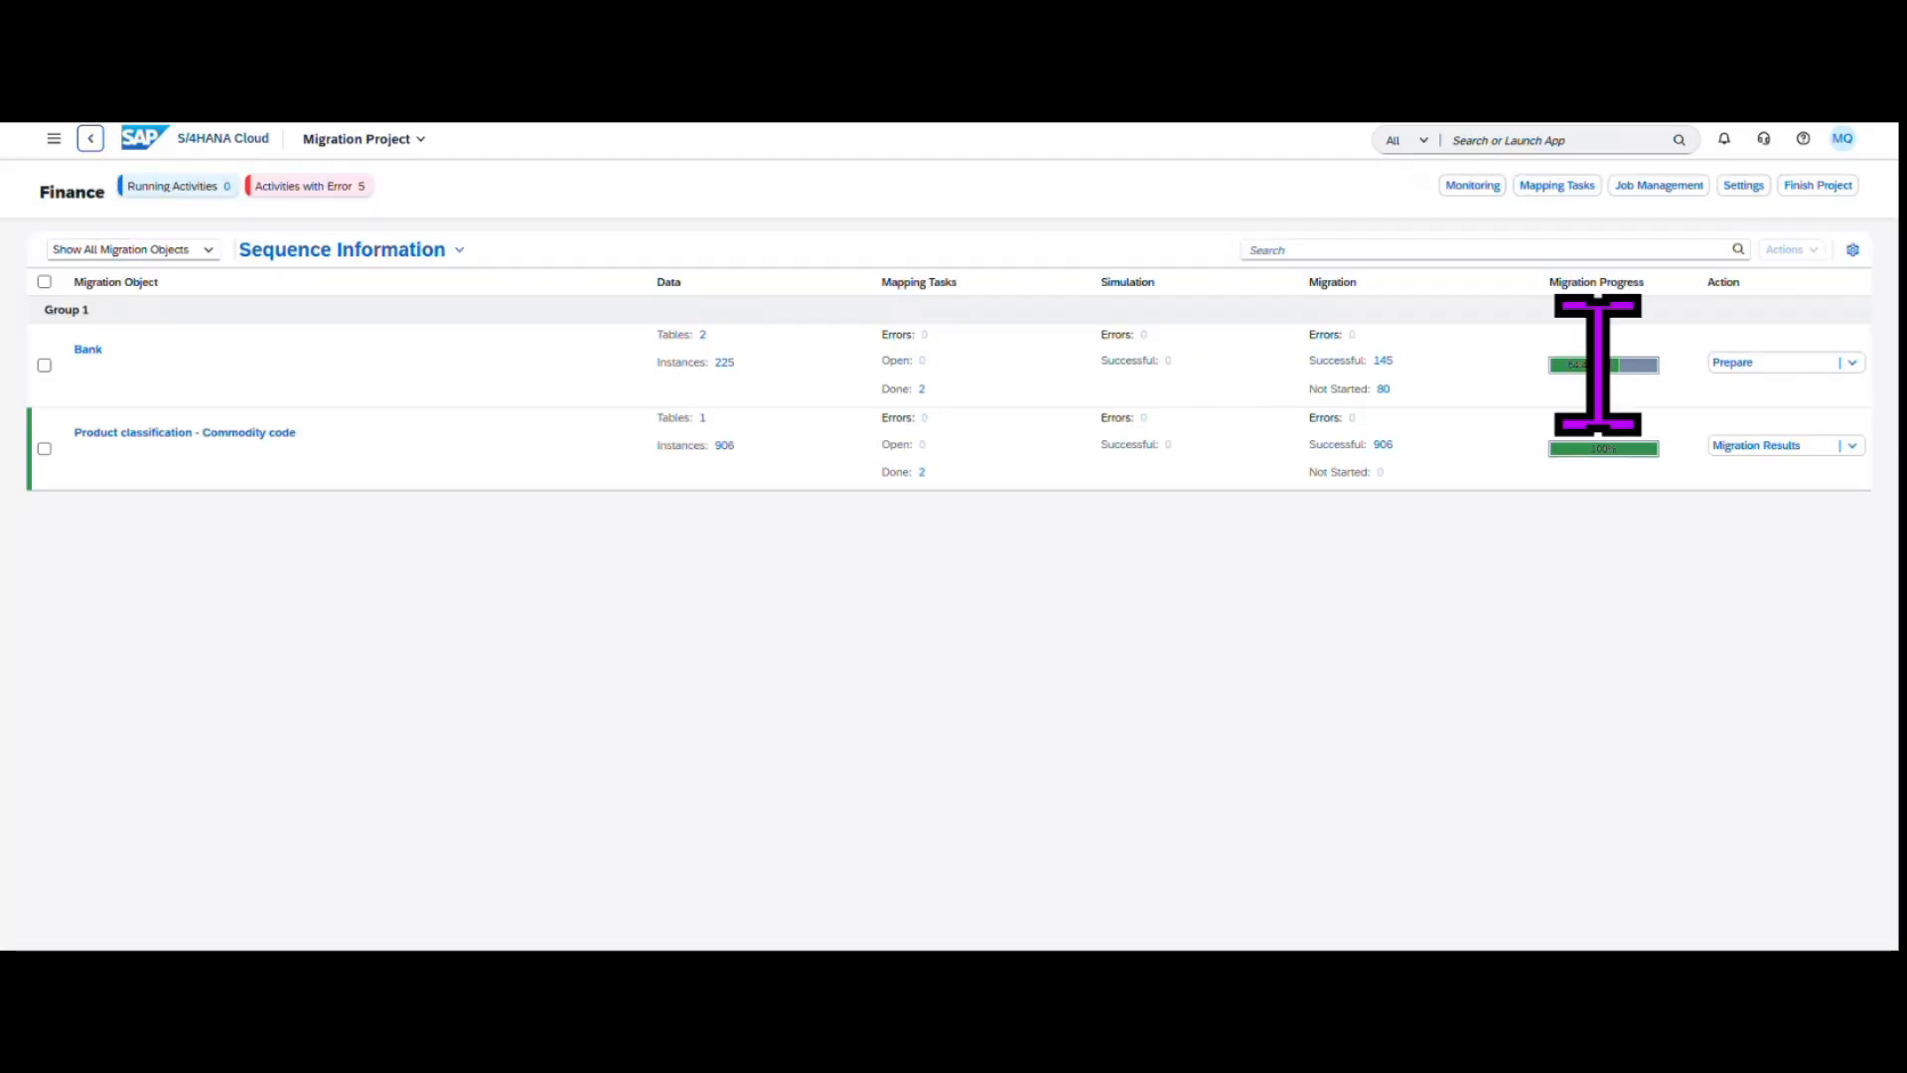
click(1740, 364)
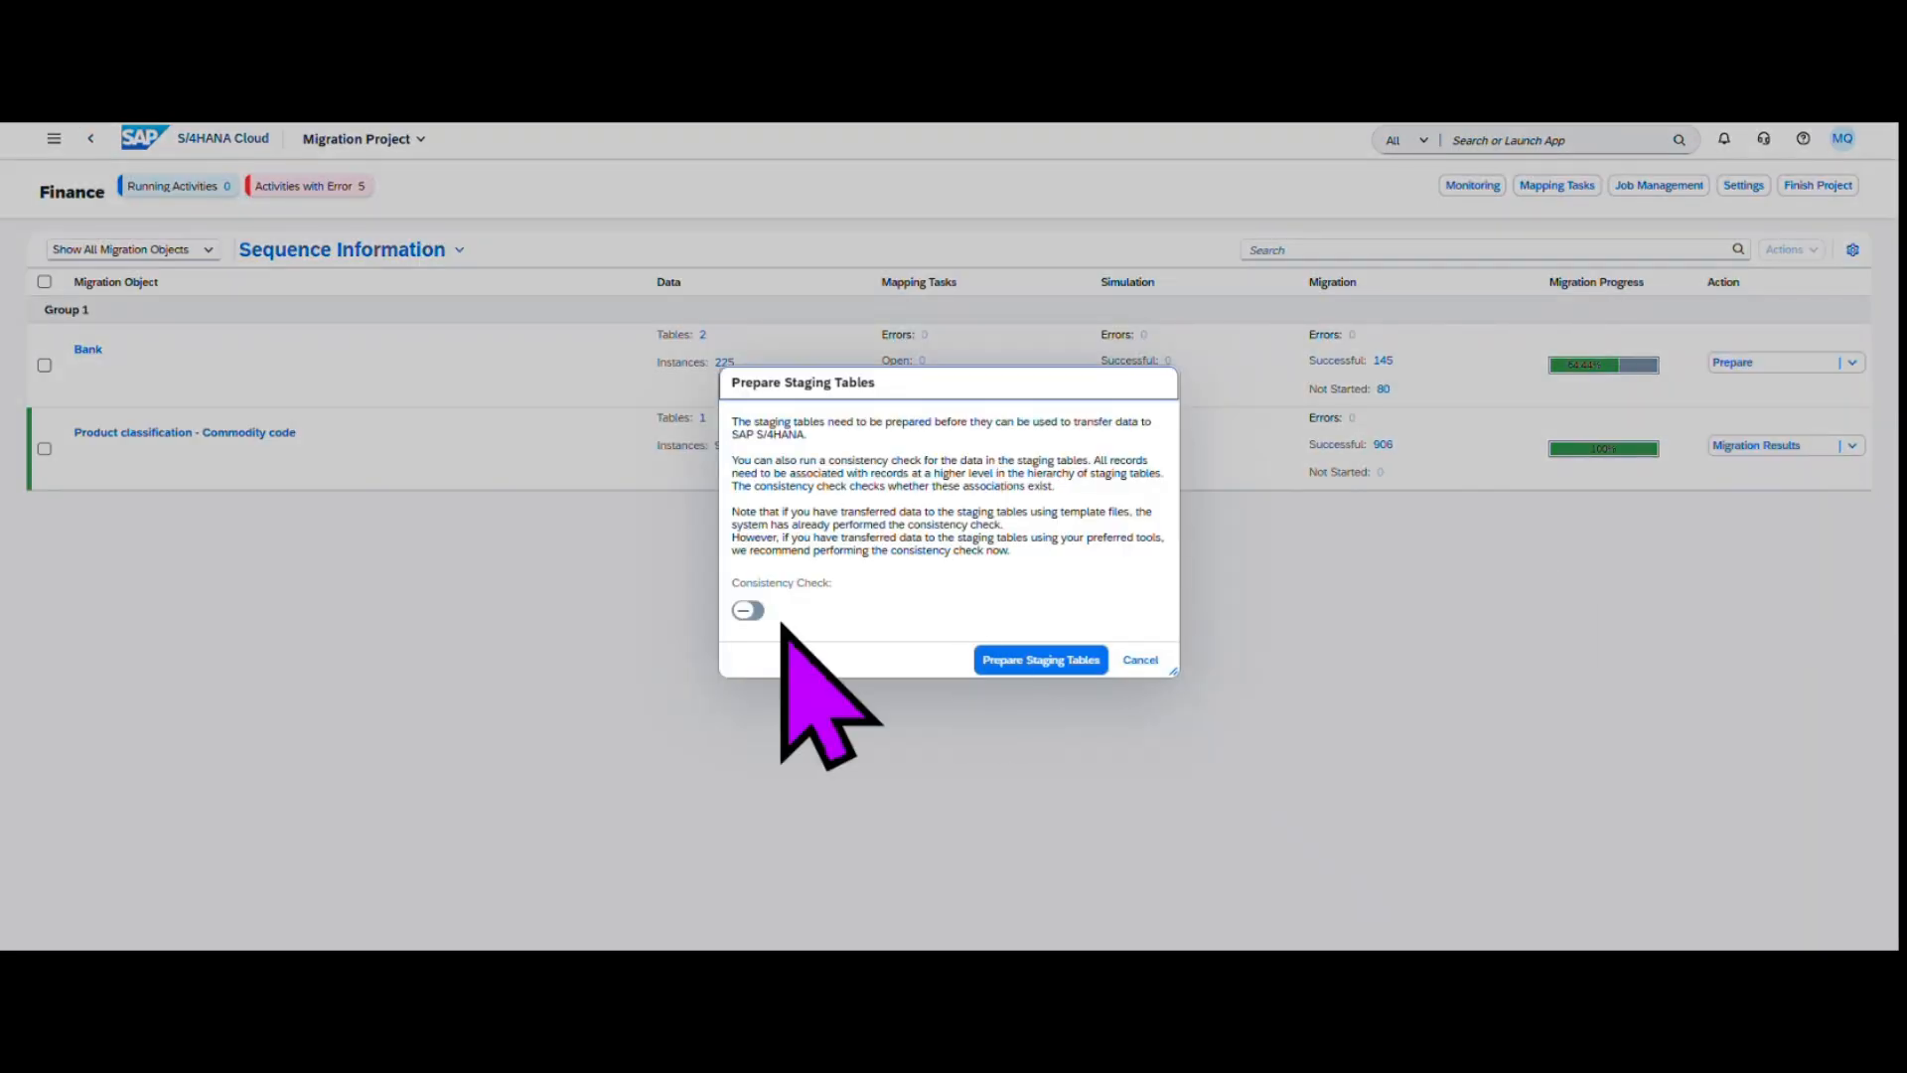
click(753, 611)
click(1014, 658)
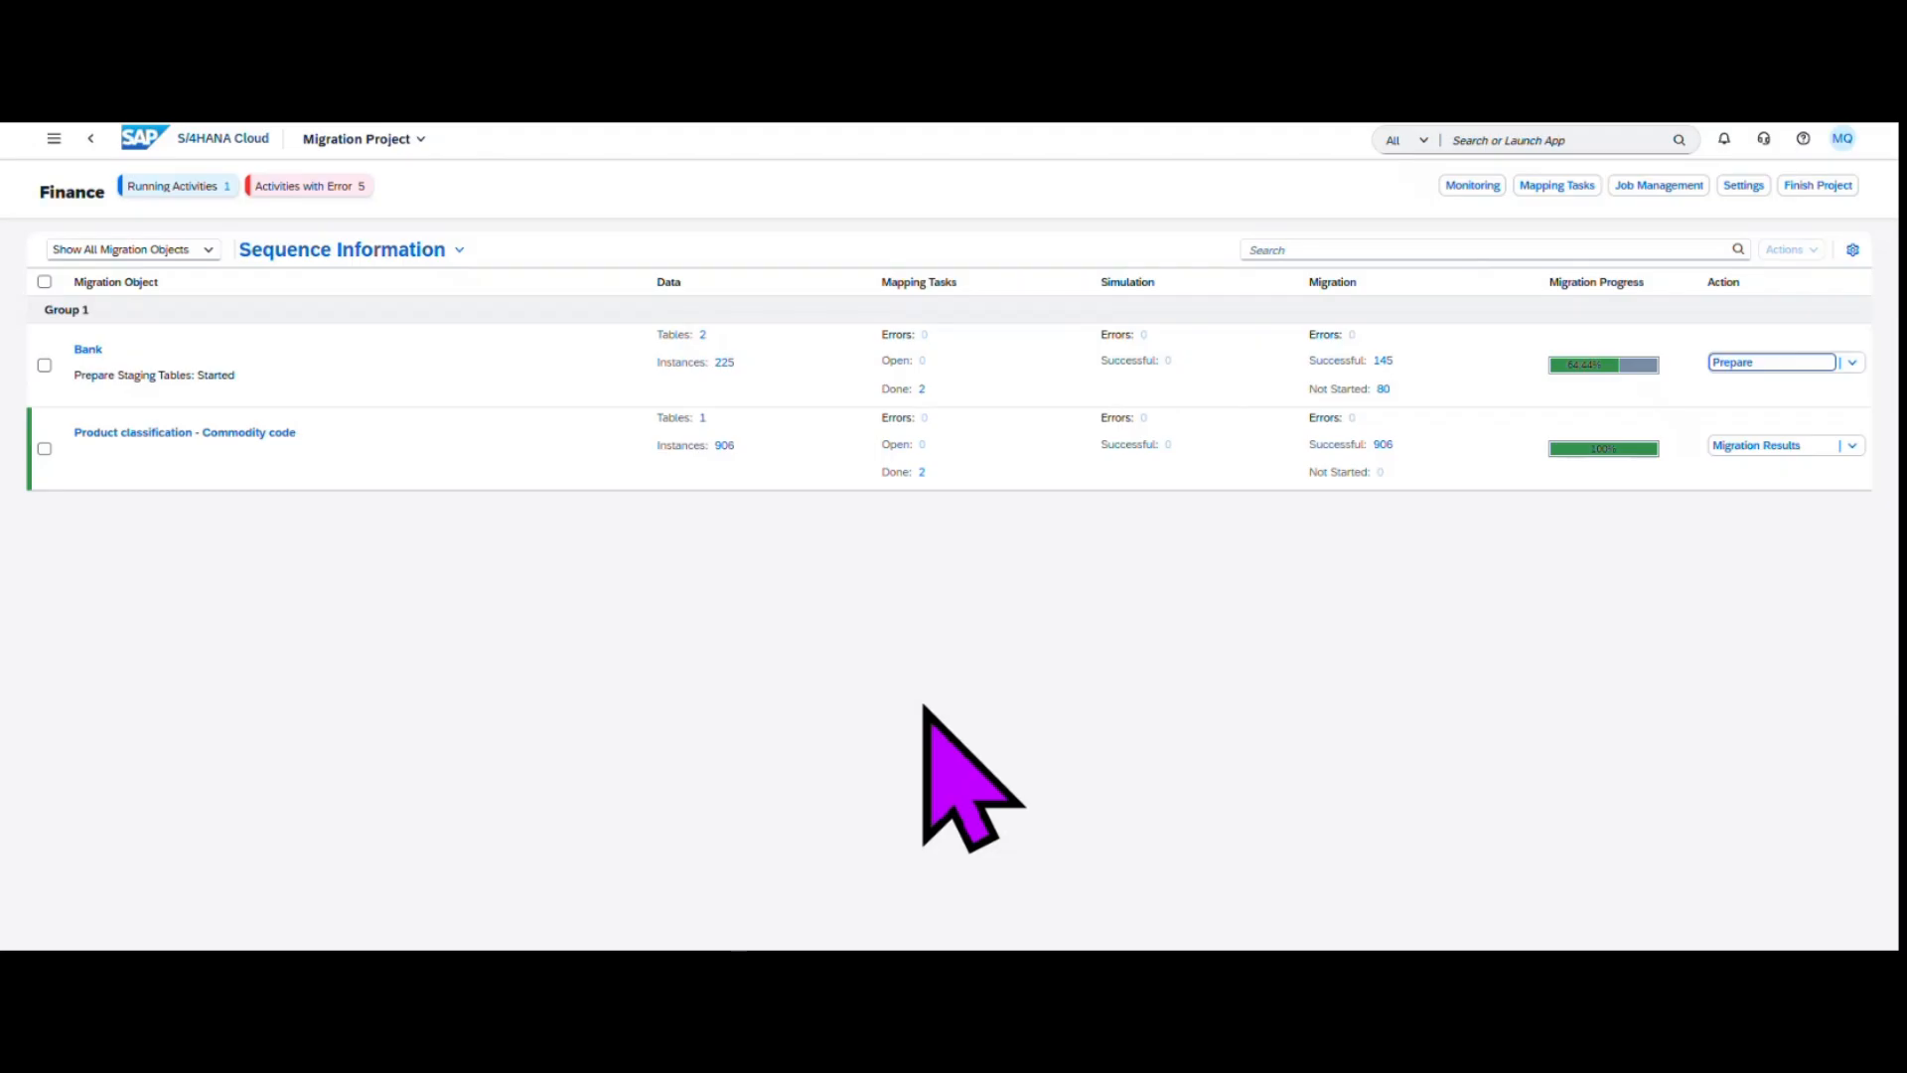
- Check the Bank preparation in monitoring and open Mapping of Bank Key from the mapping tasks to be confirmed
click(1469, 184)
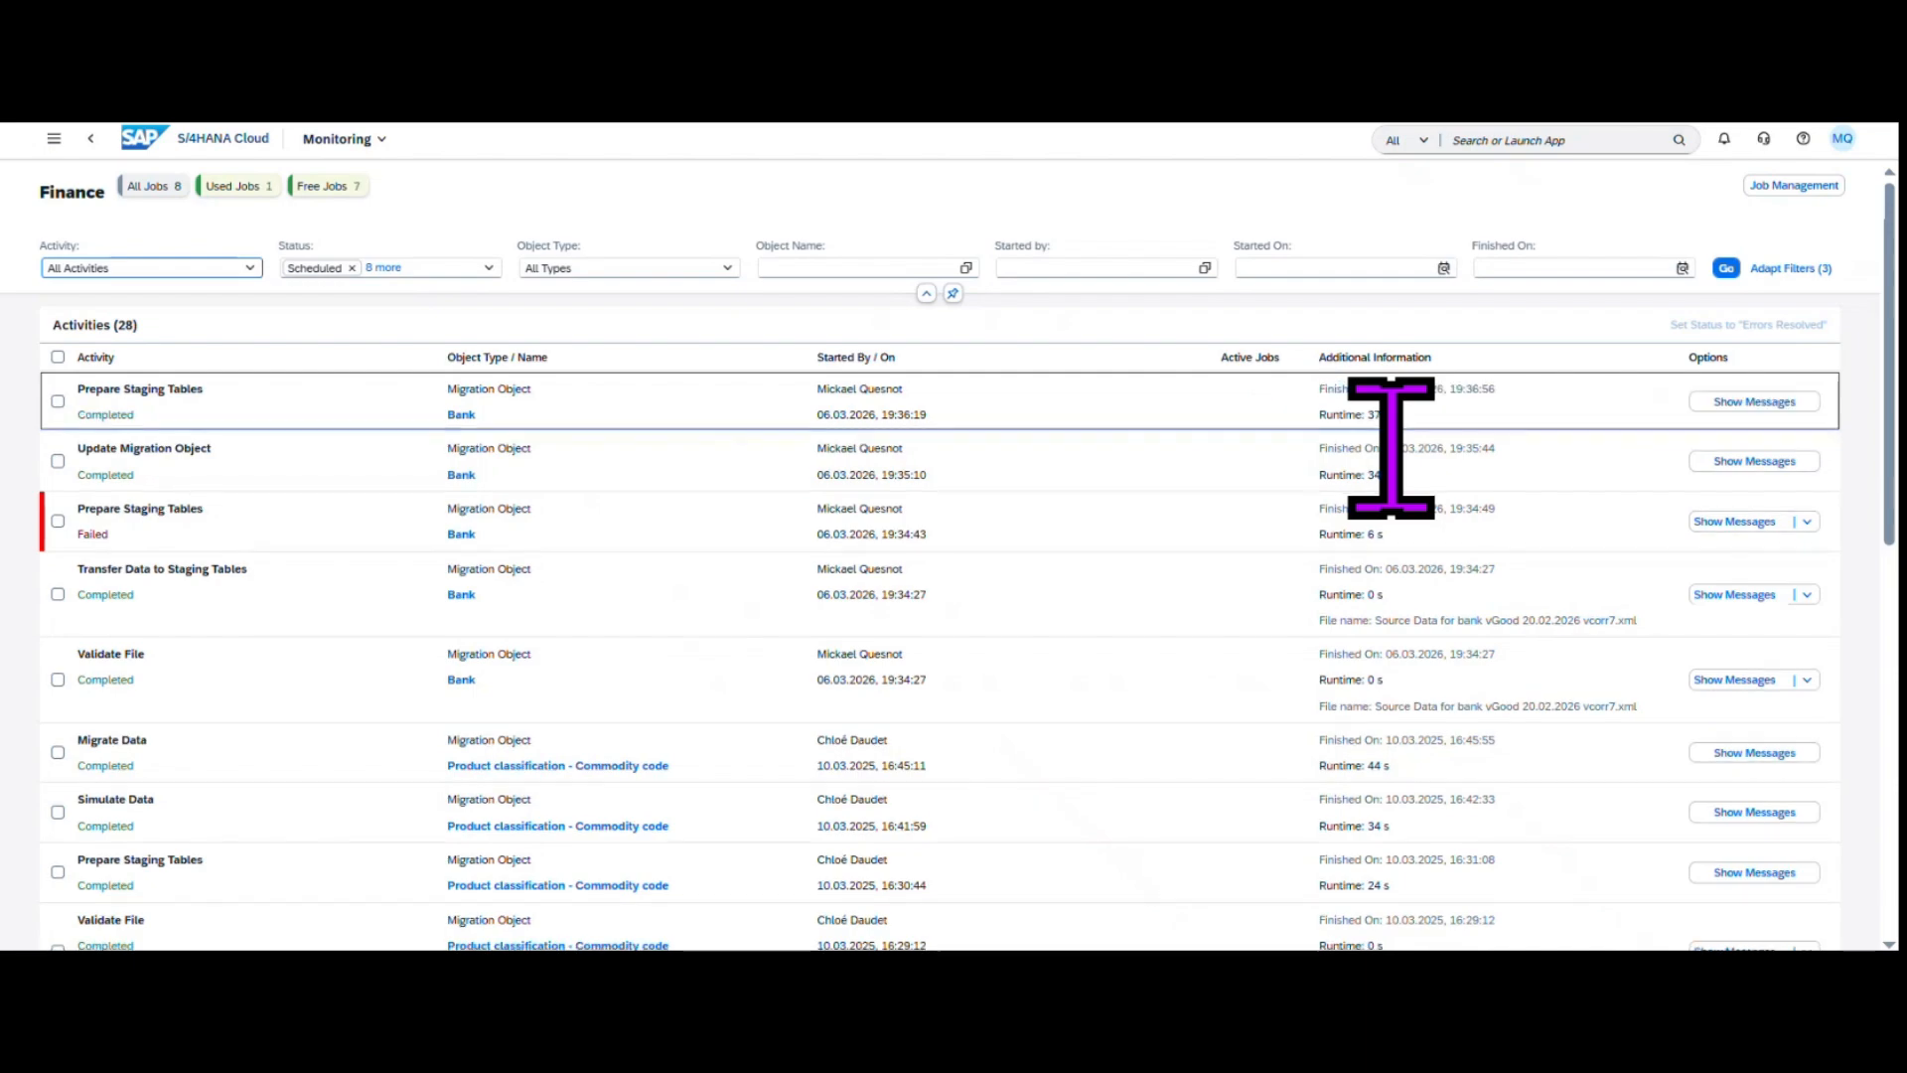
click(91, 138)
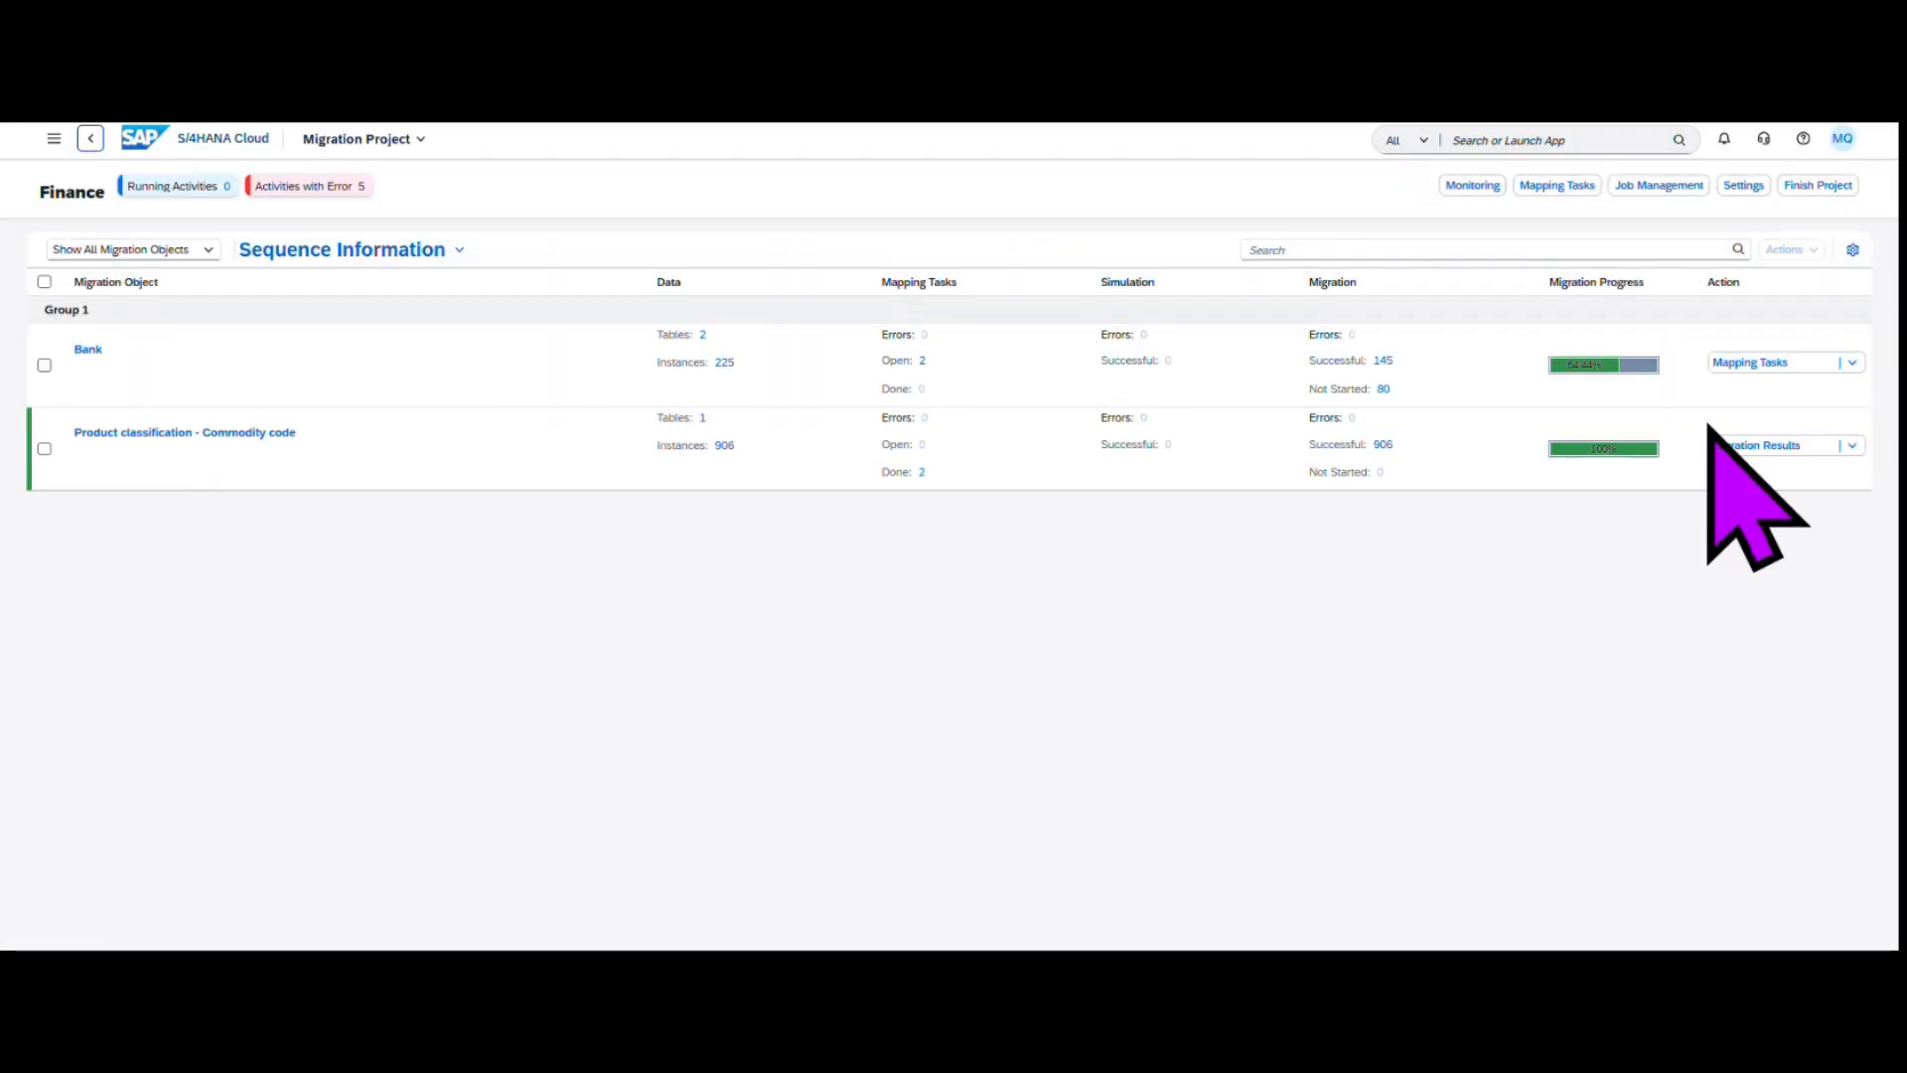
click(1758, 364)
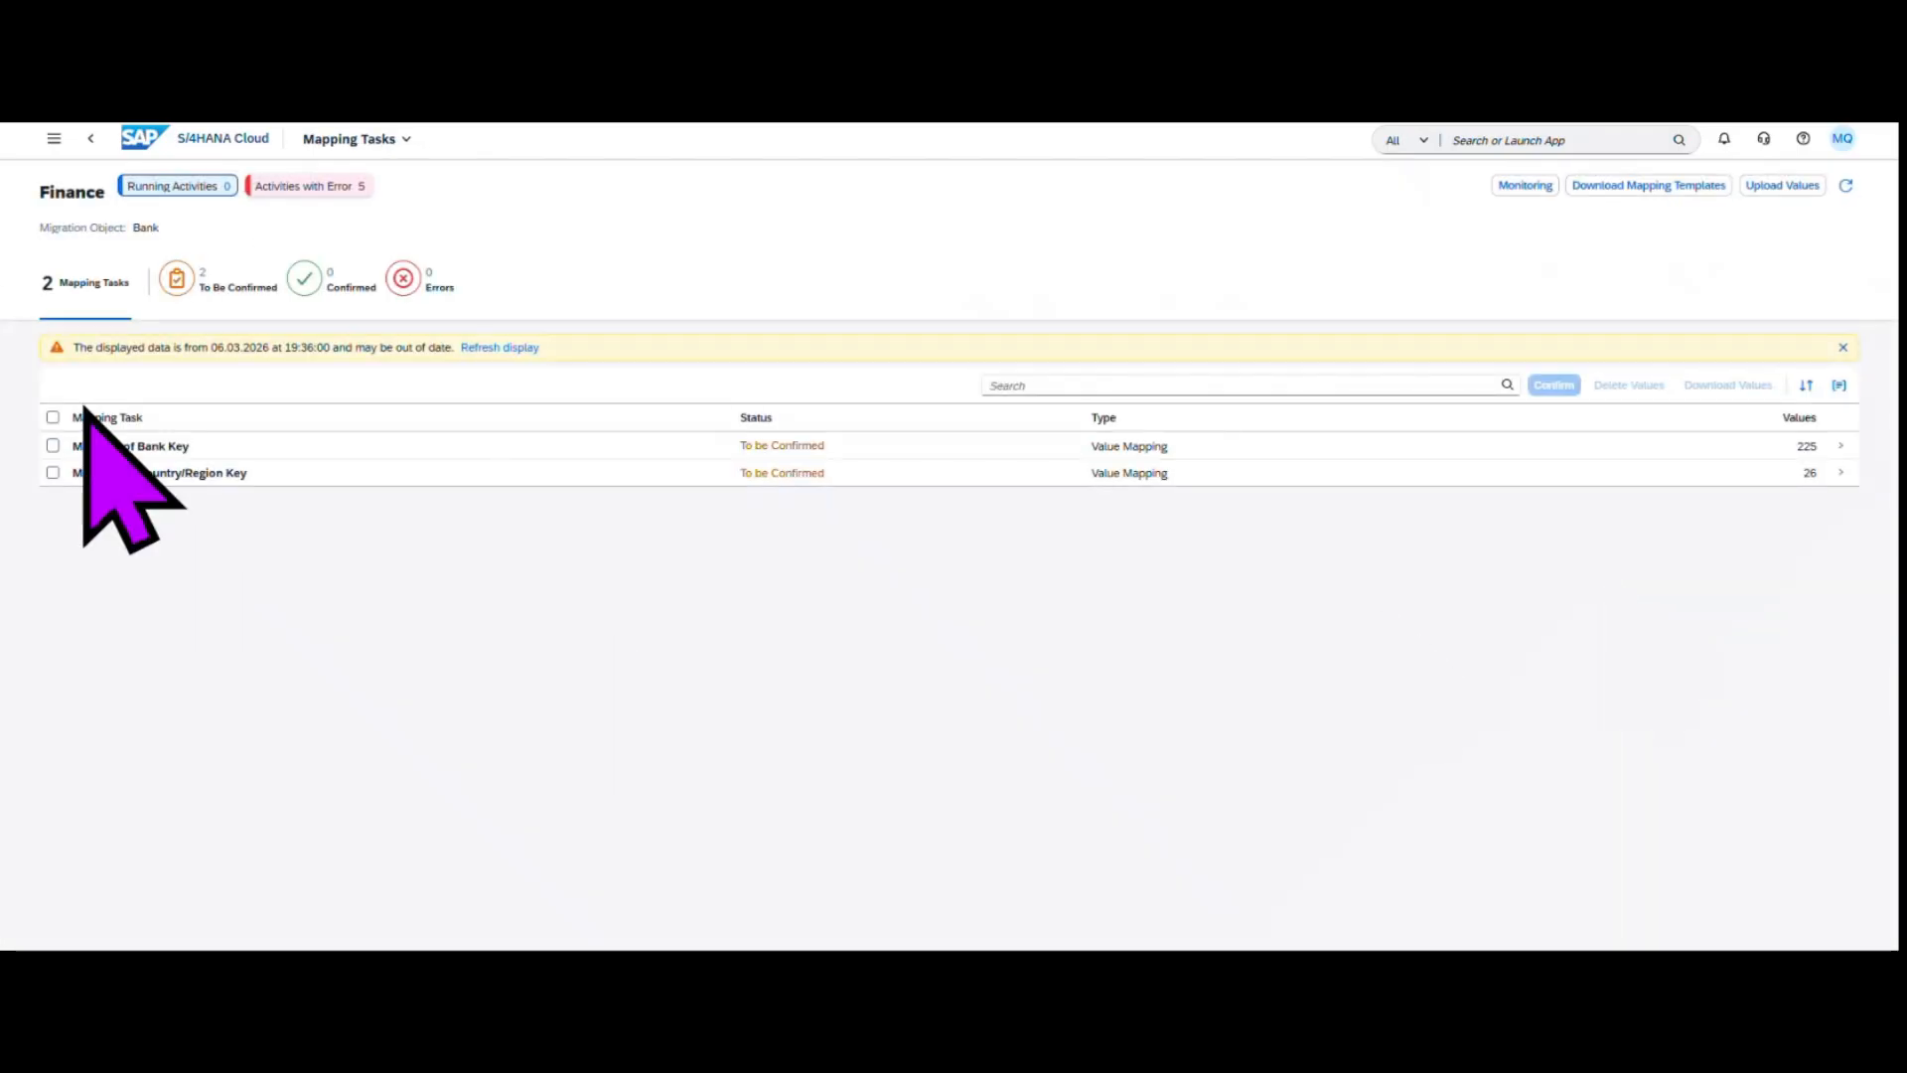
click(218, 286)
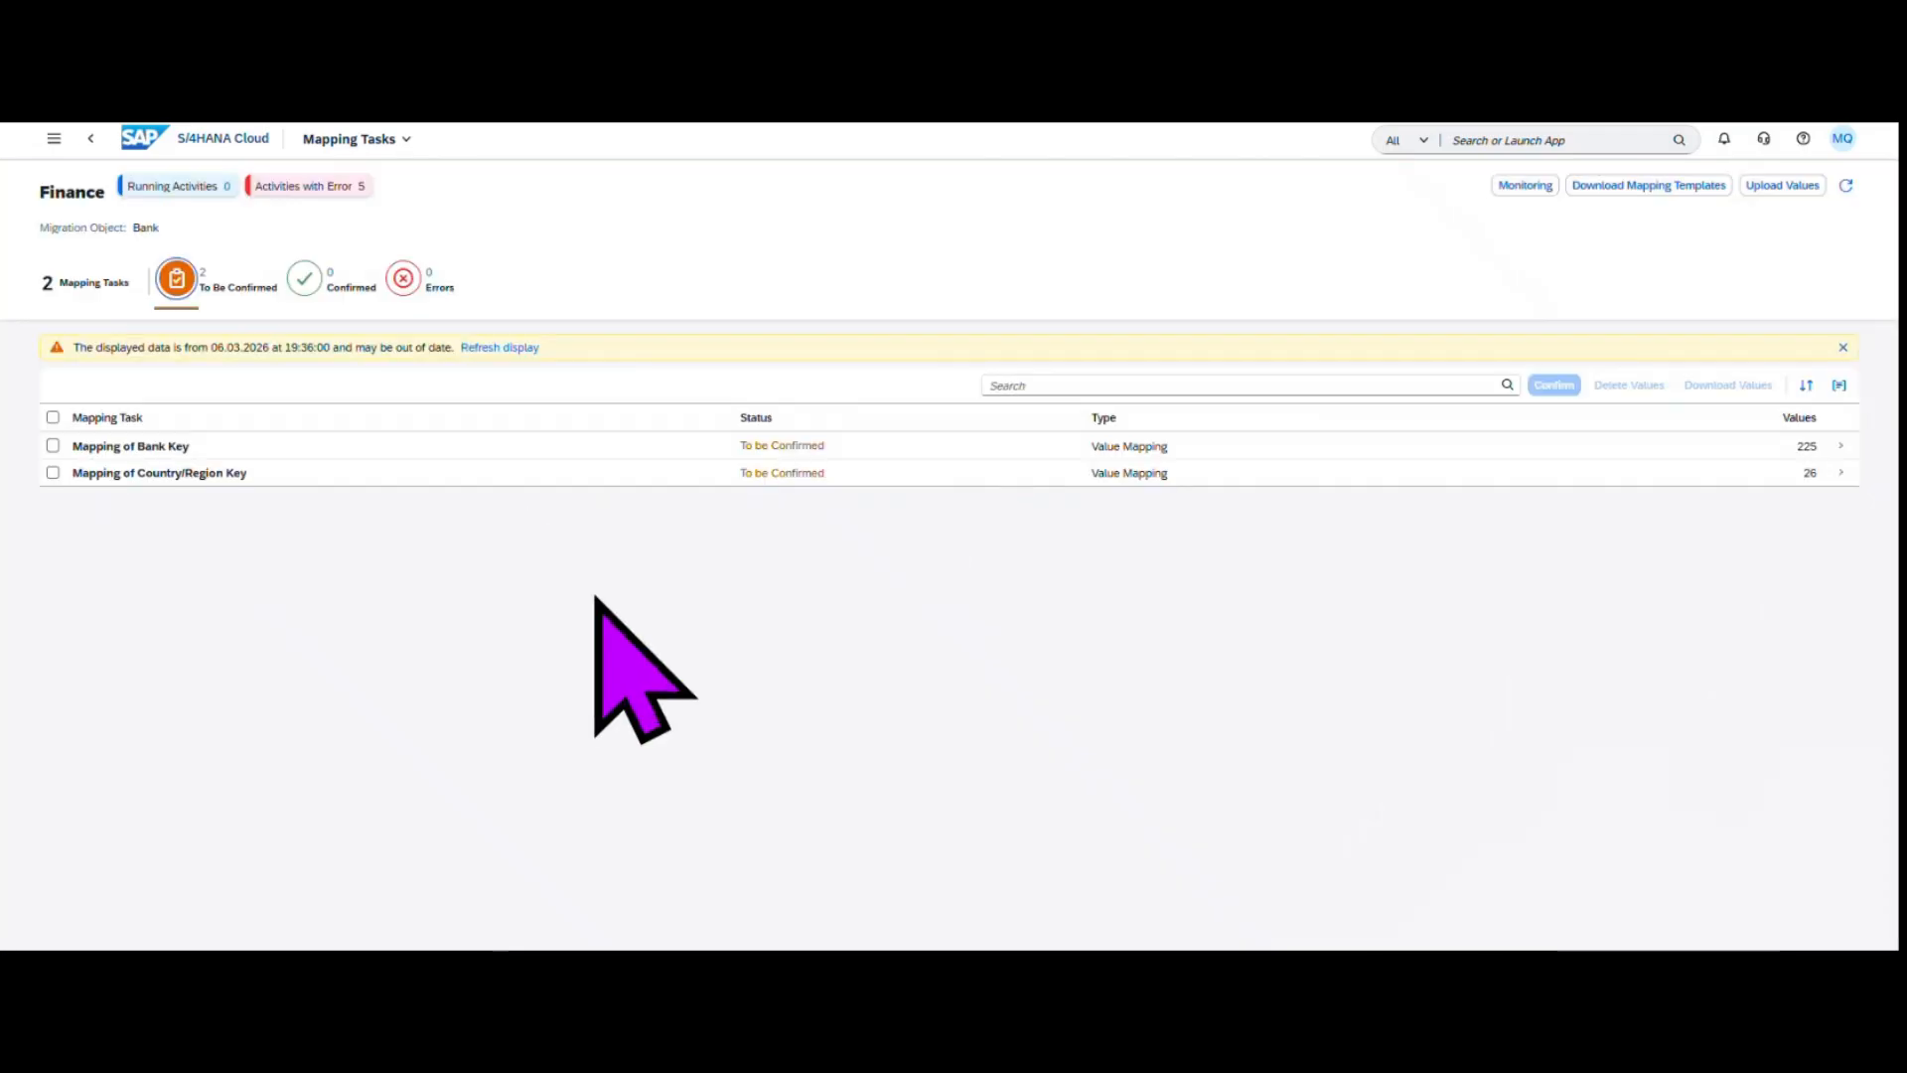
click(1846, 449)
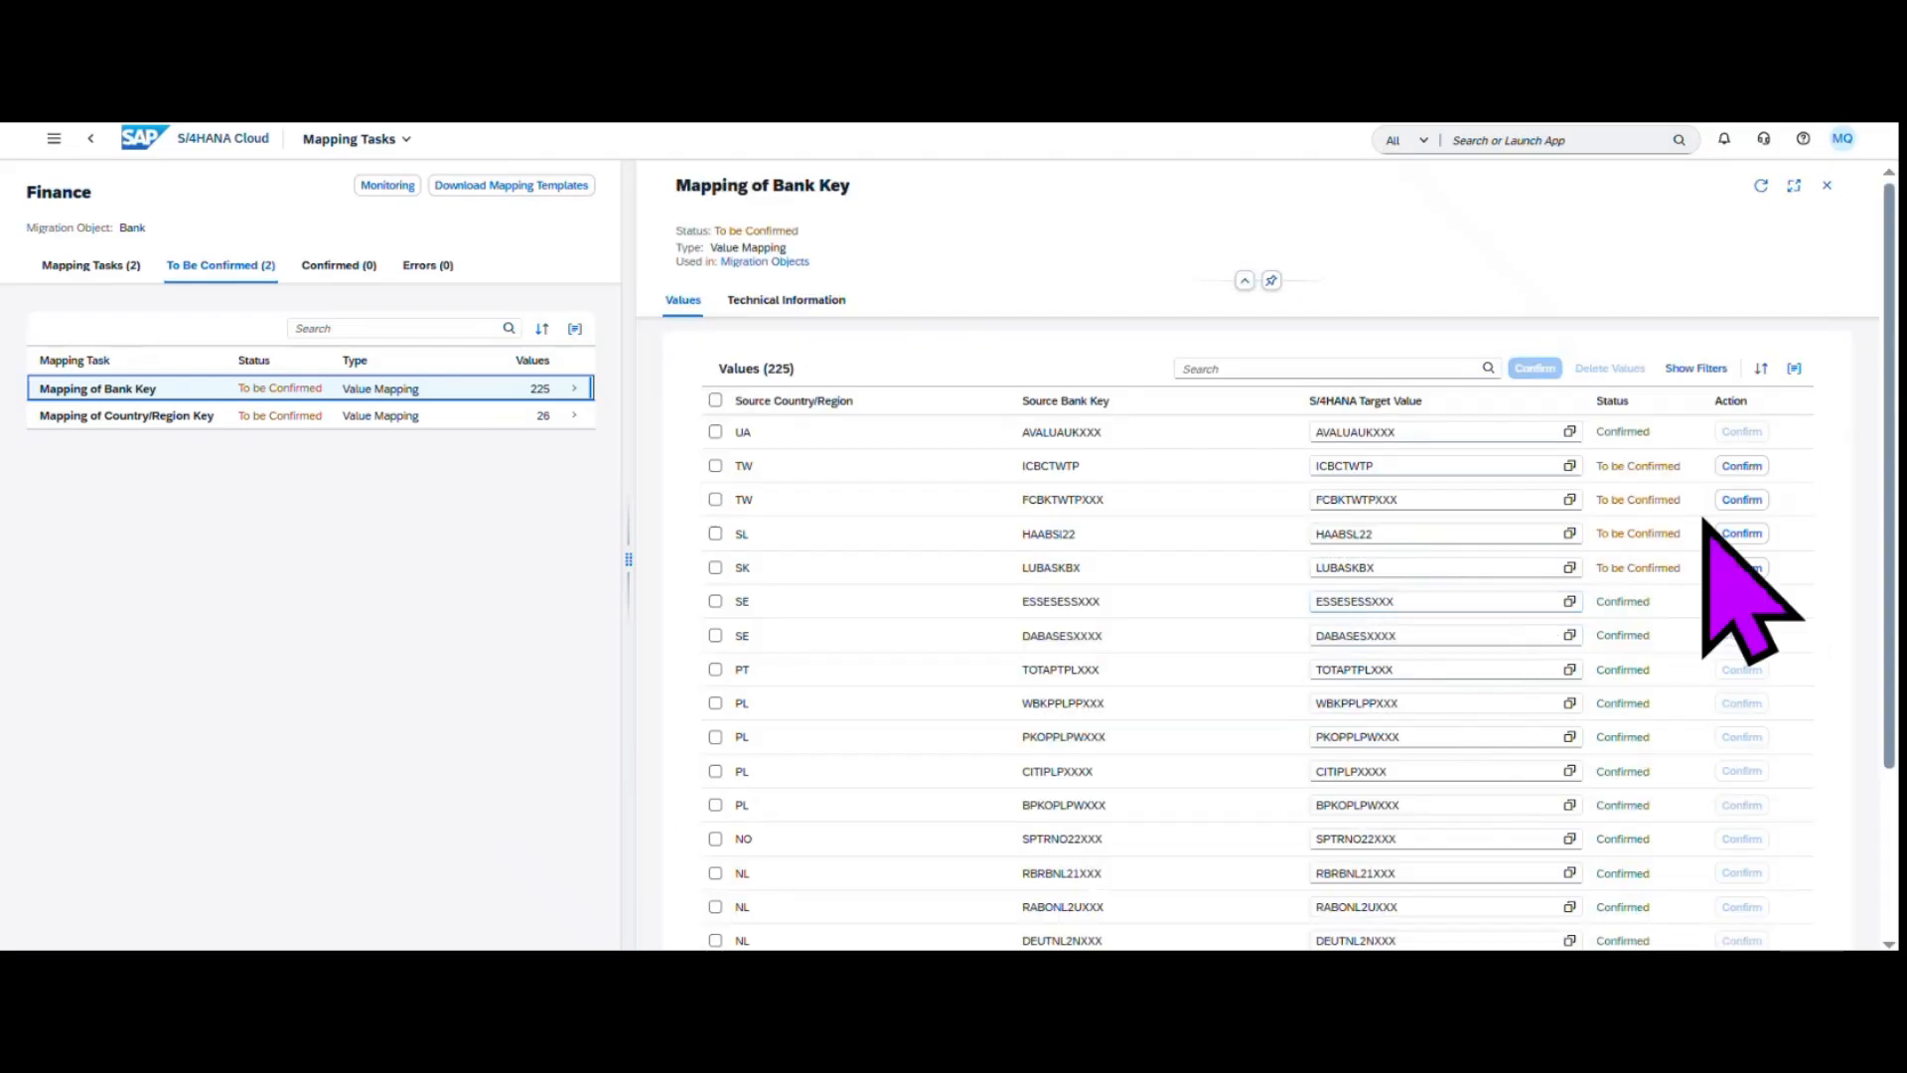
- Filter out the Confirmed values in Mapping of Bank Key, confirm the first 20 remaining values together, and close the mapping details
click(1697, 369)
click(1503, 635)
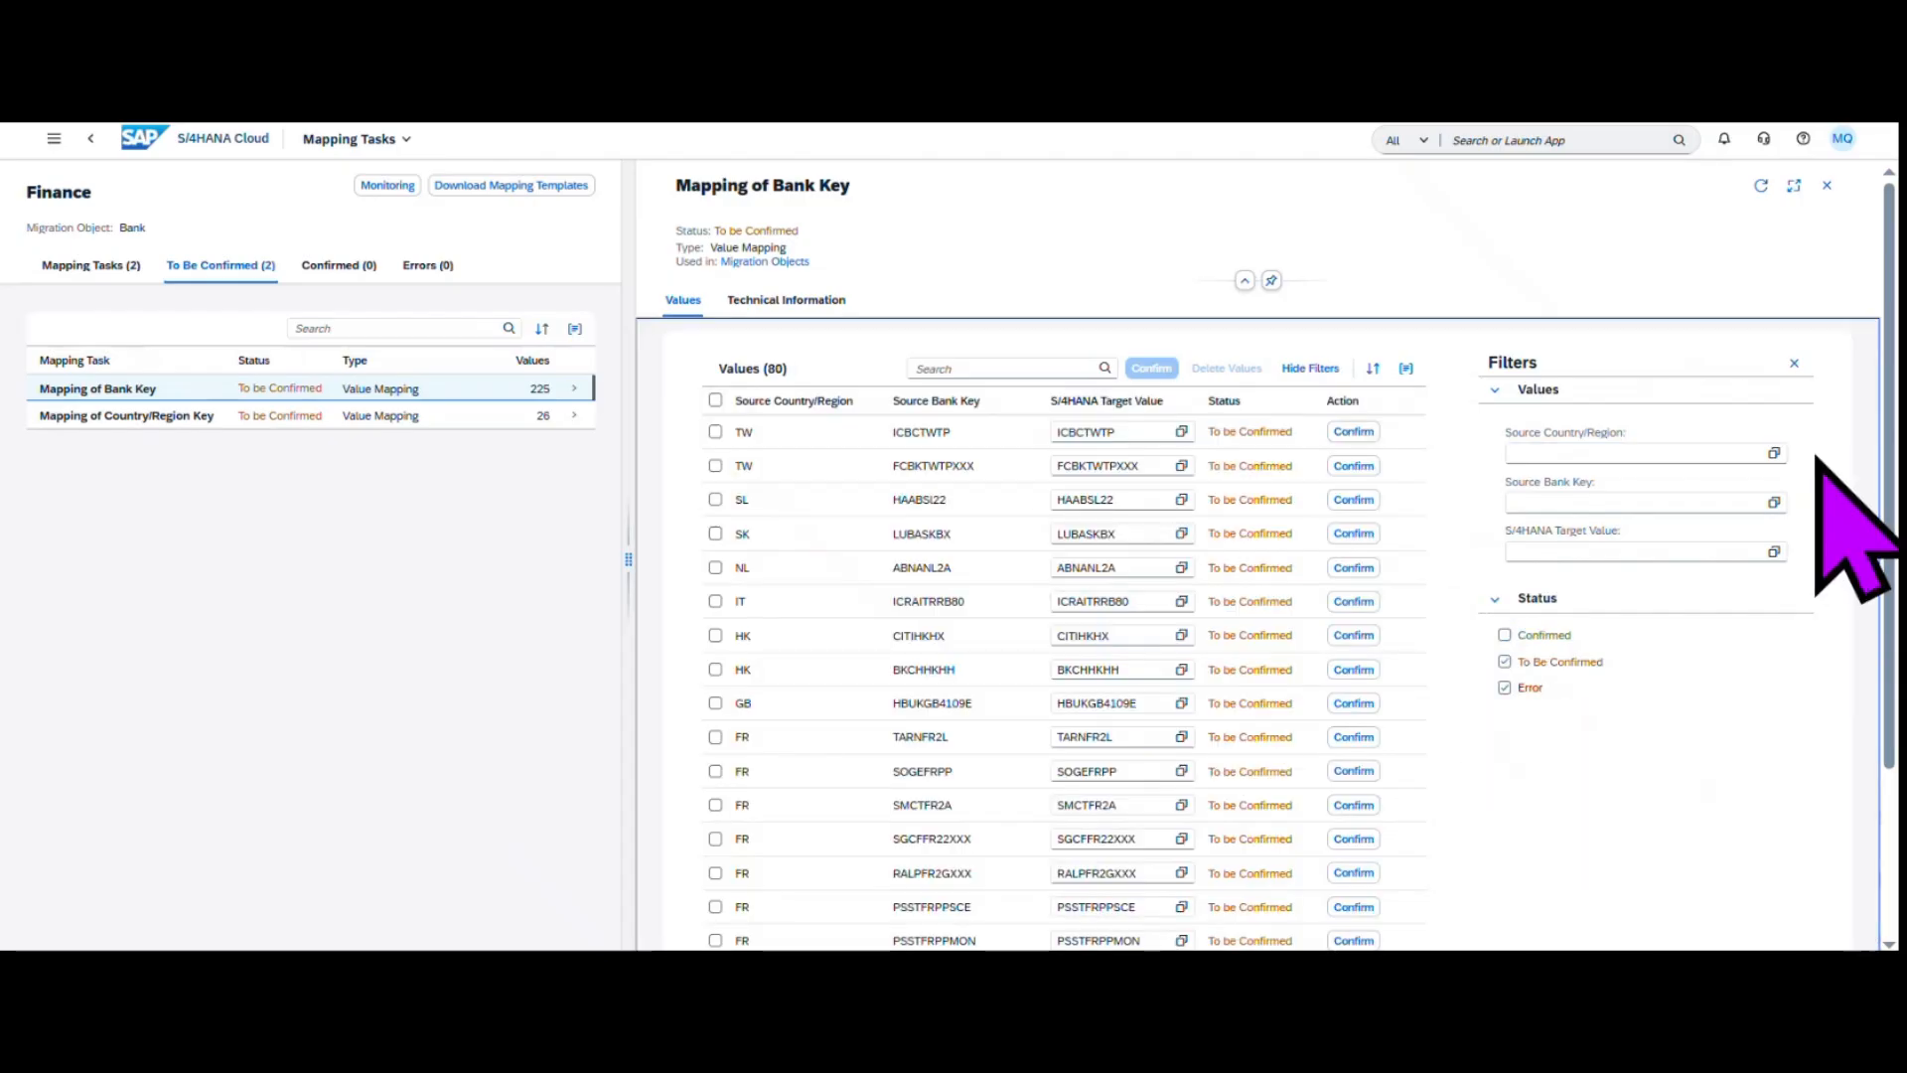
click(715, 400)
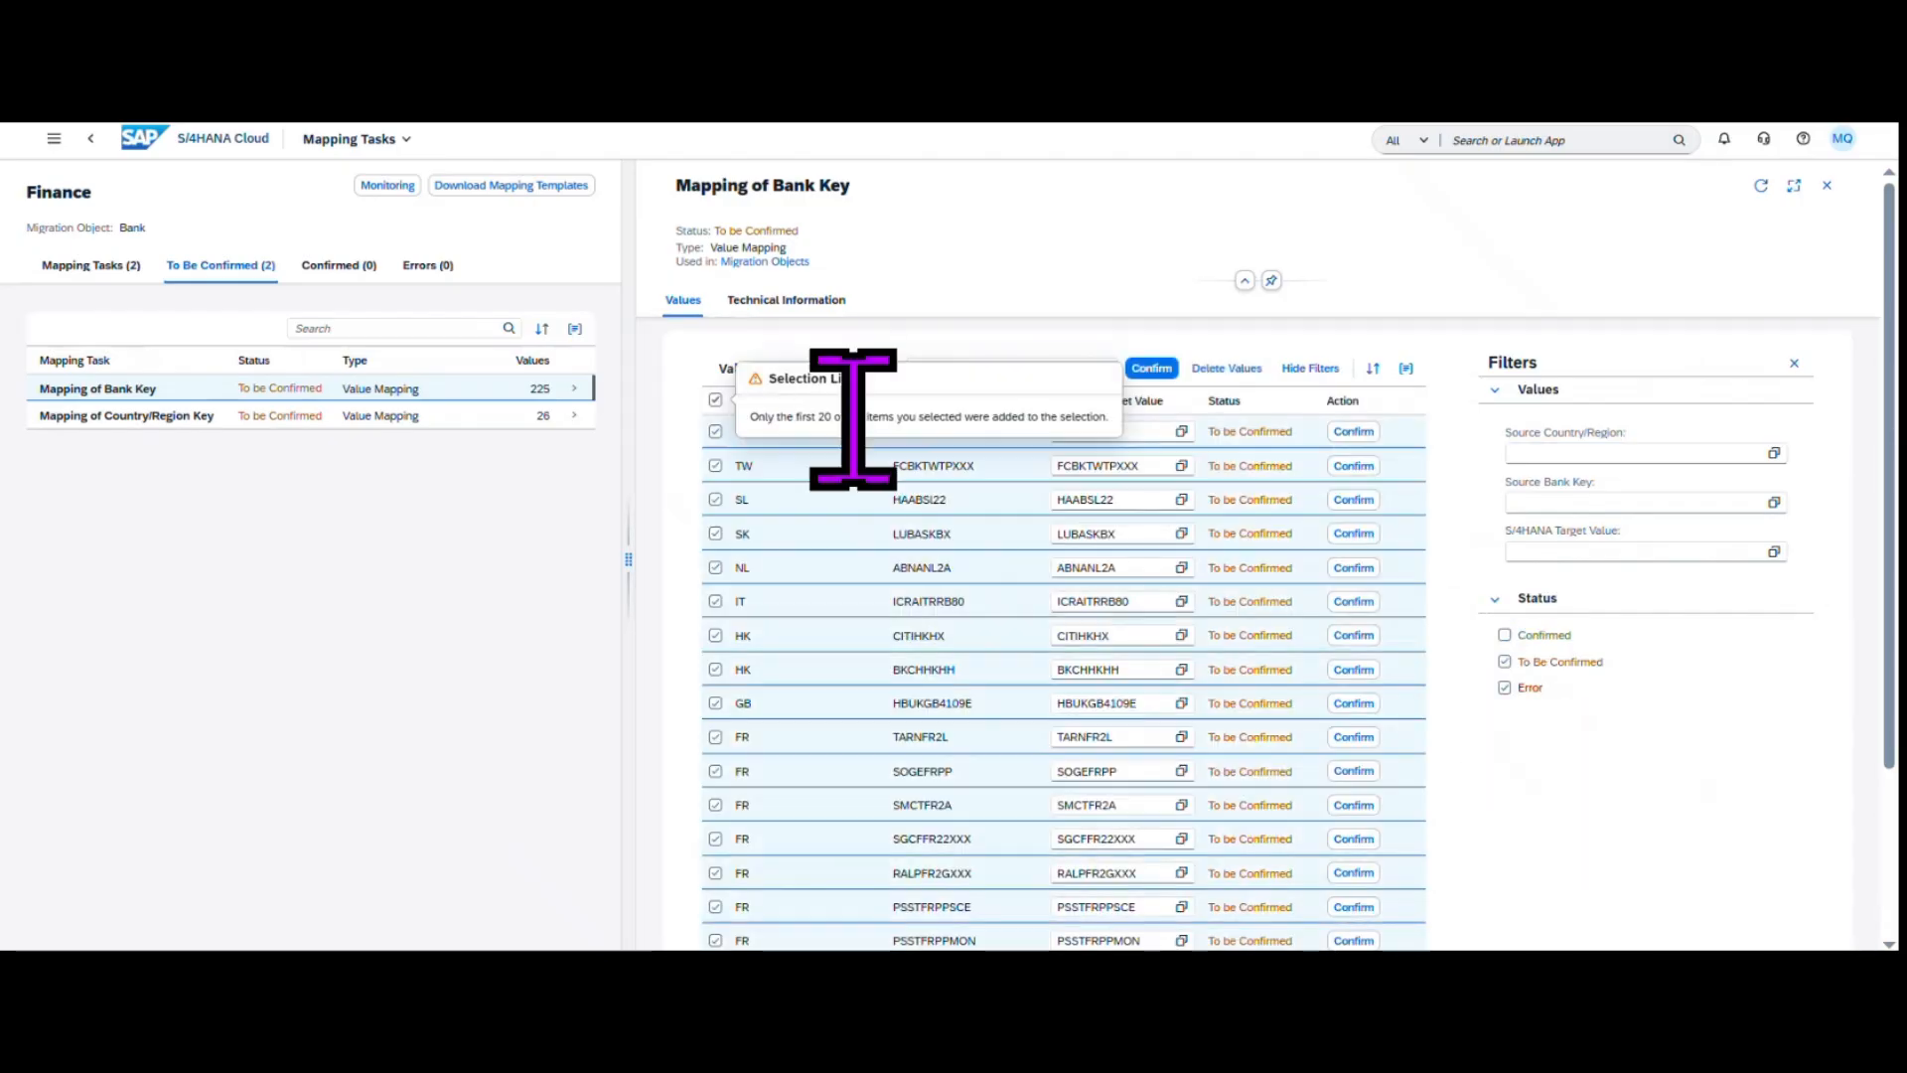
click(1152, 369)
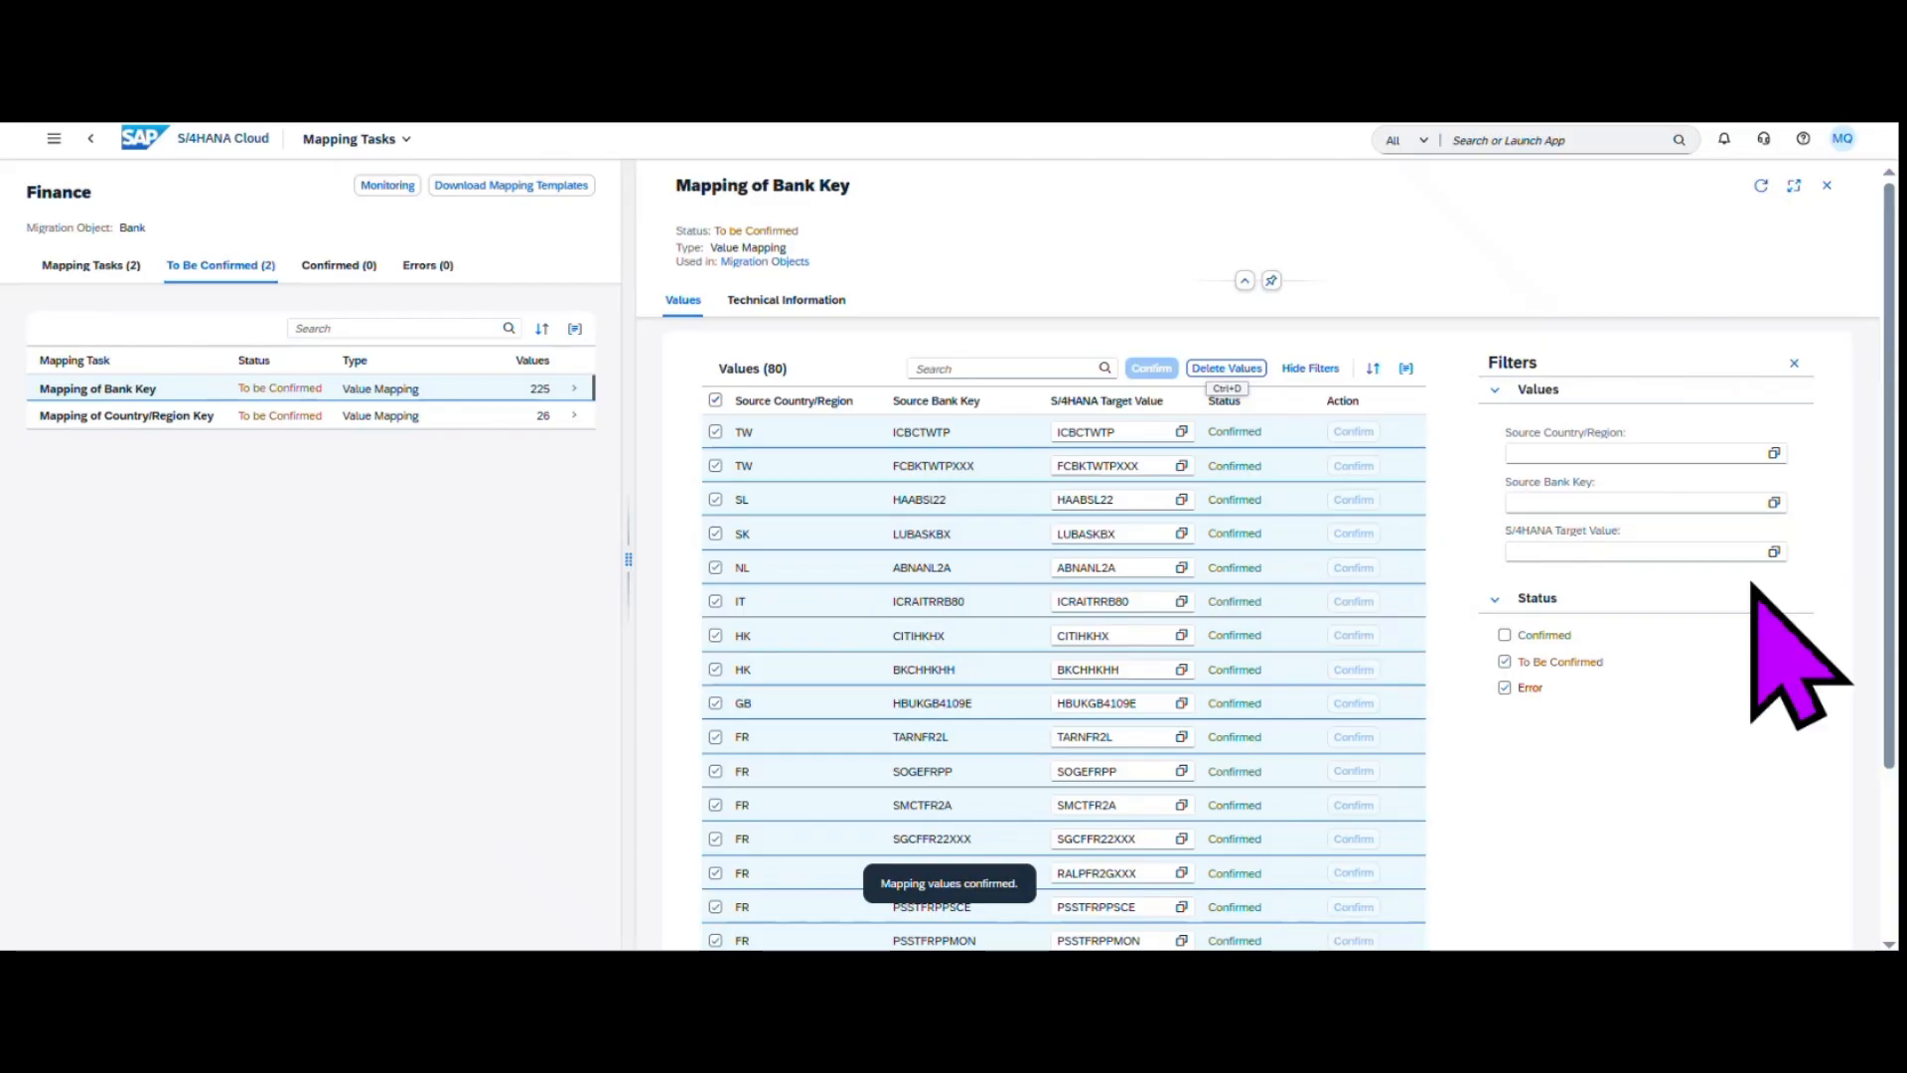
click(1505, 635)
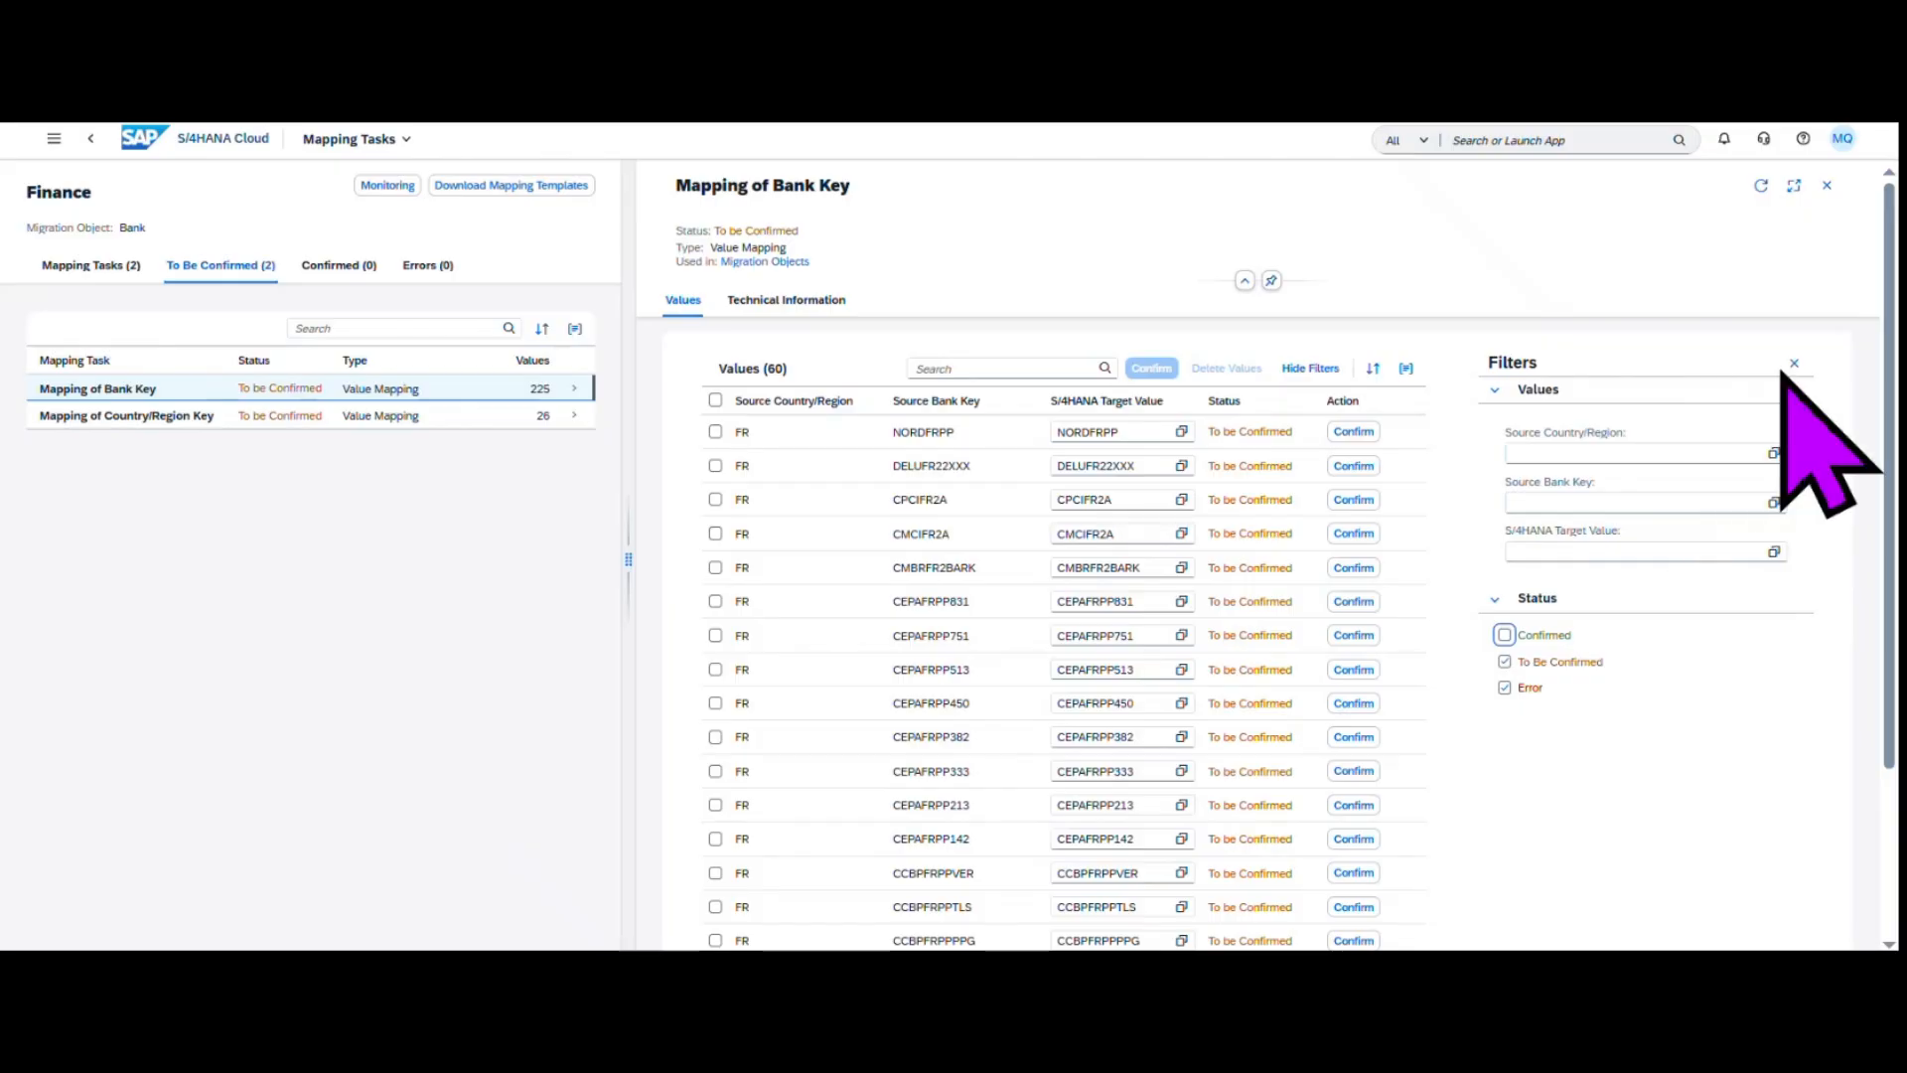
click(1794, 364)
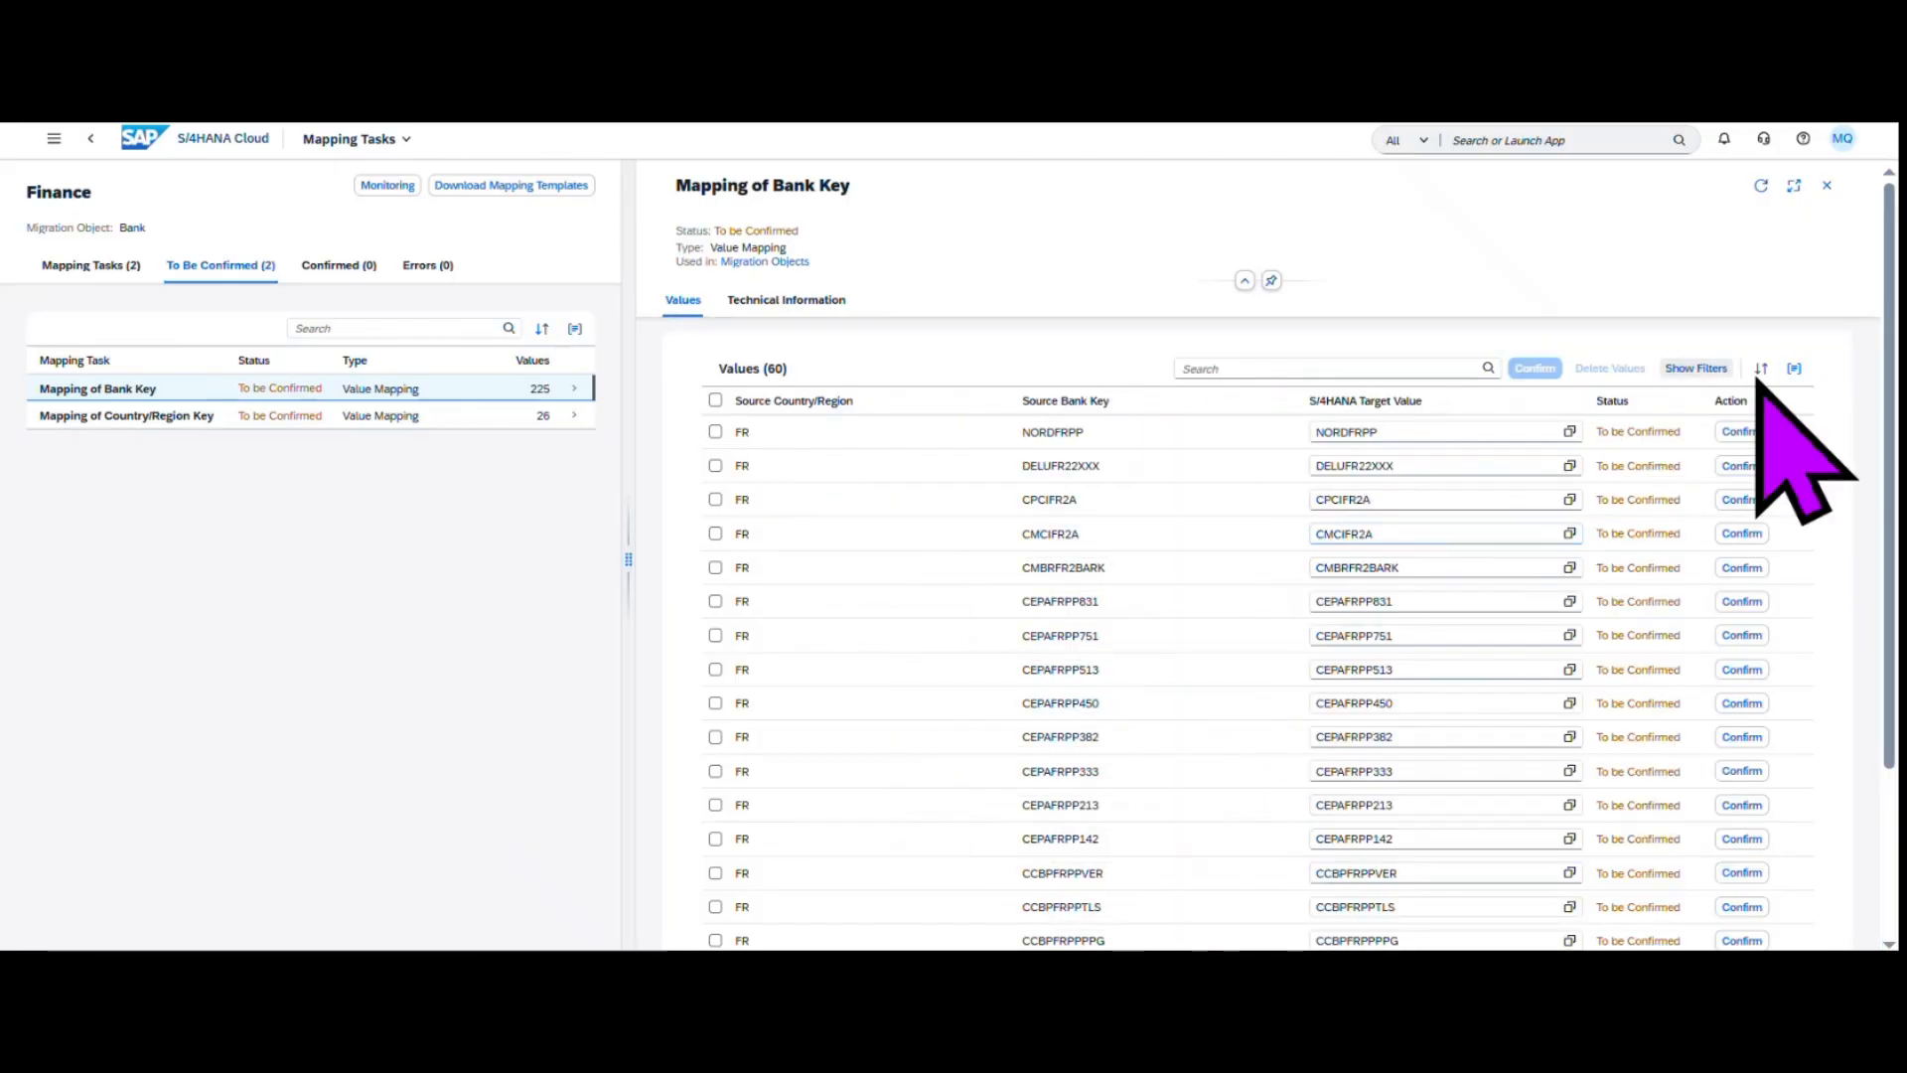
click(1826, 185)
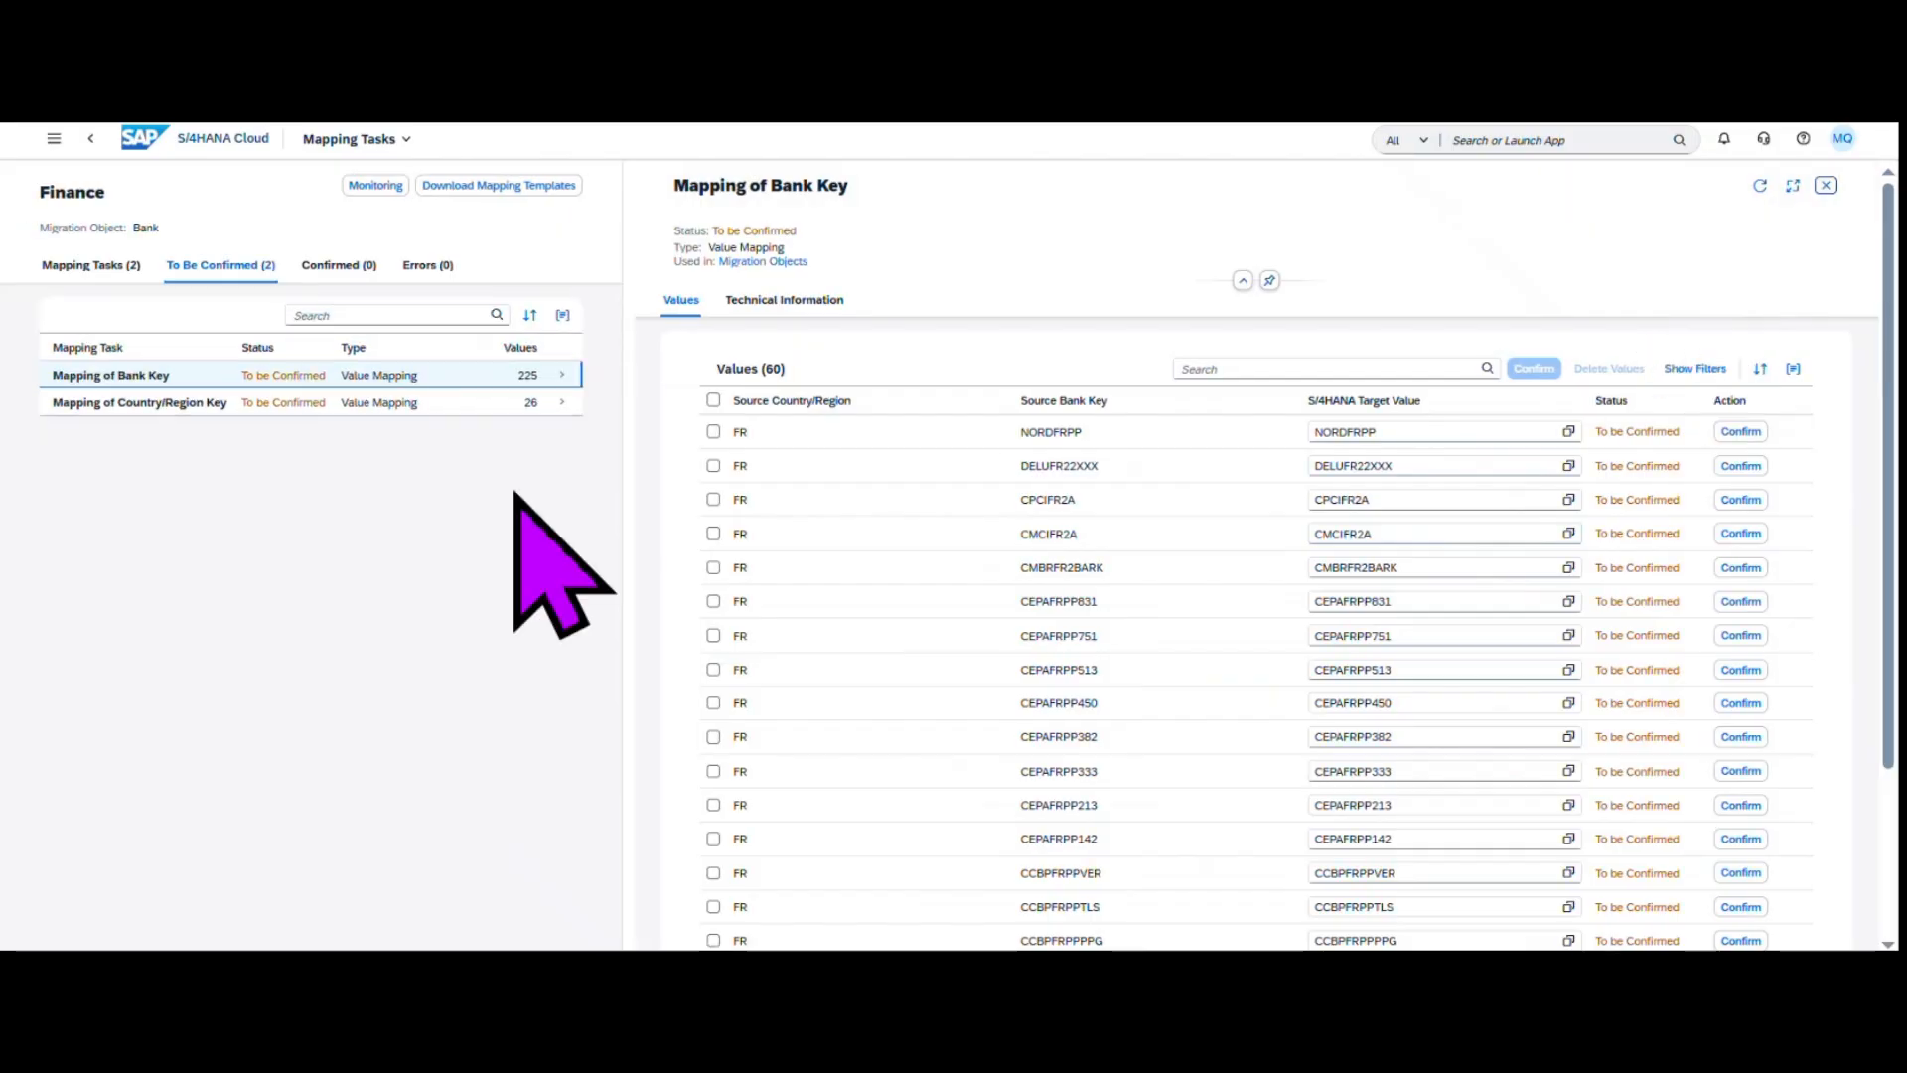
- Confirm the Mapping of Bank Key and Mapping of Country/Region Key tasks together
click(52, 417)
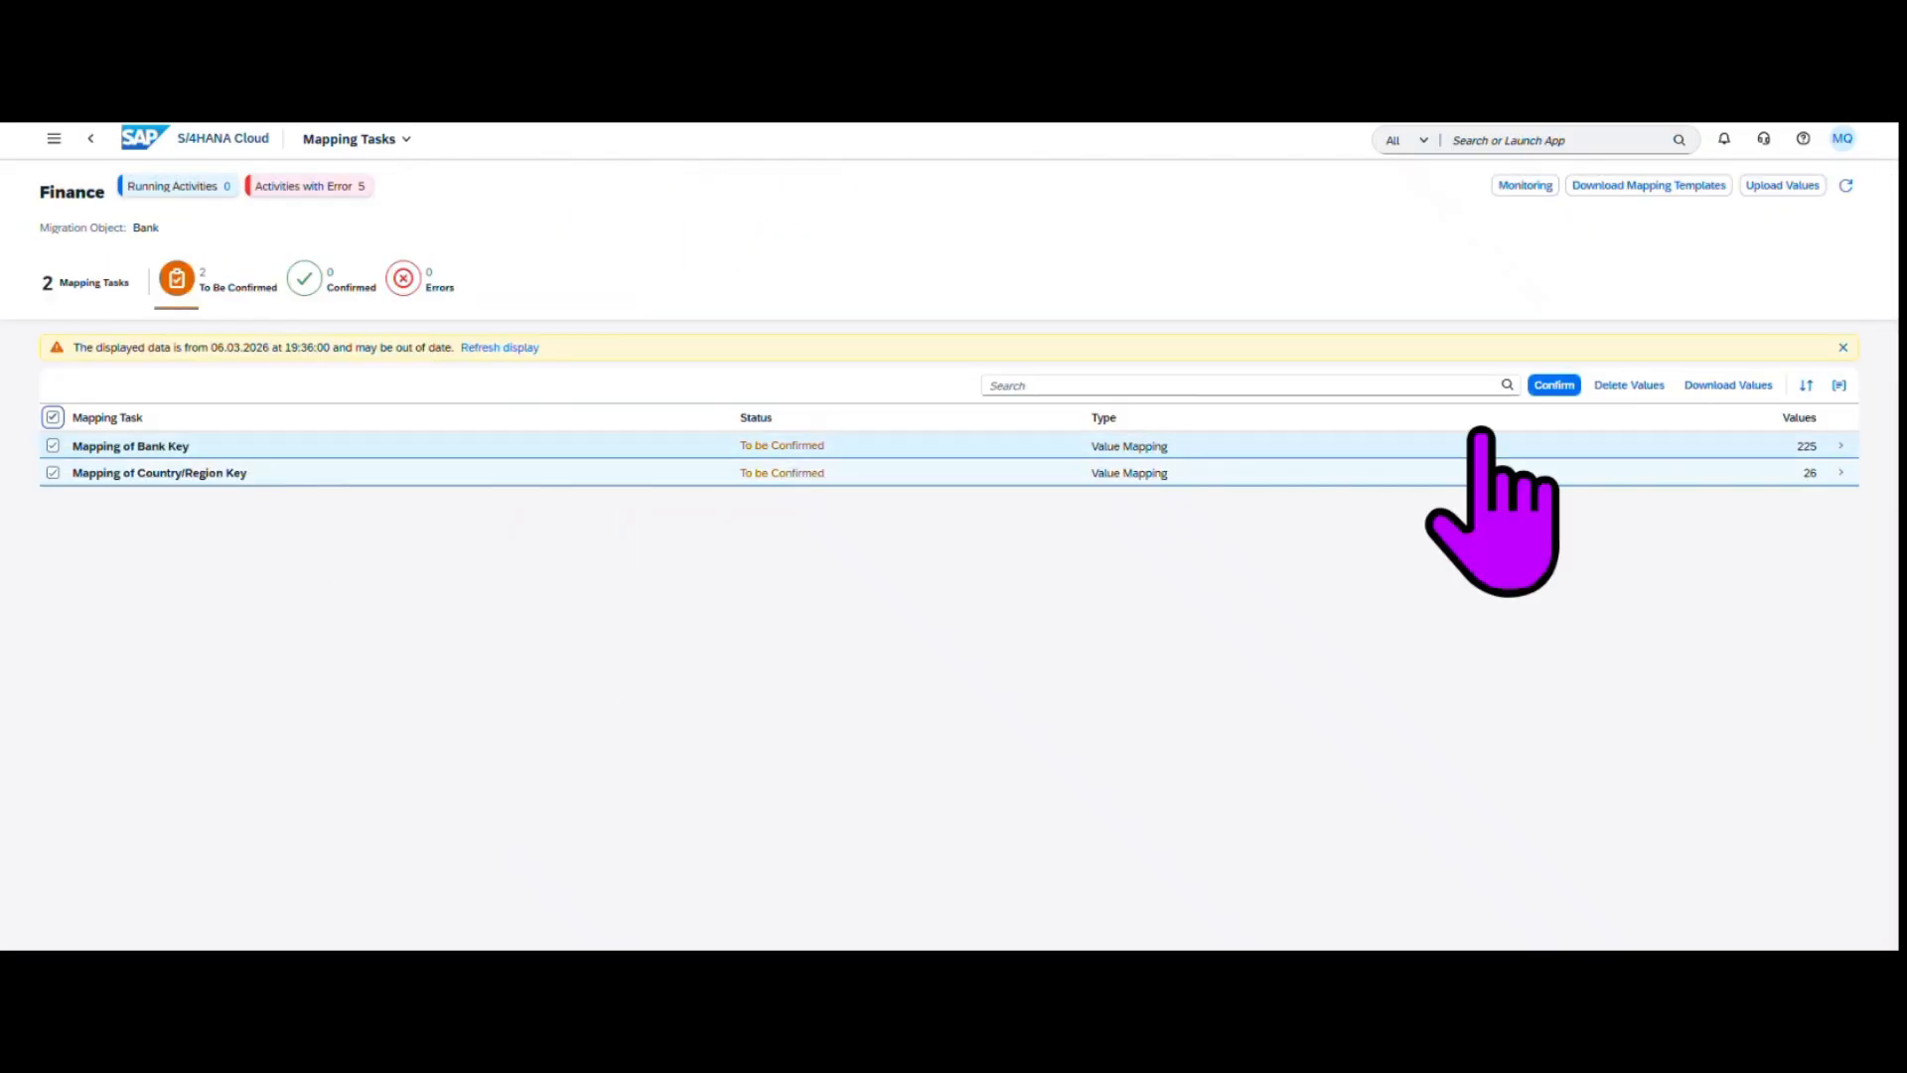
click(1554, 385)
click(1468, 560)
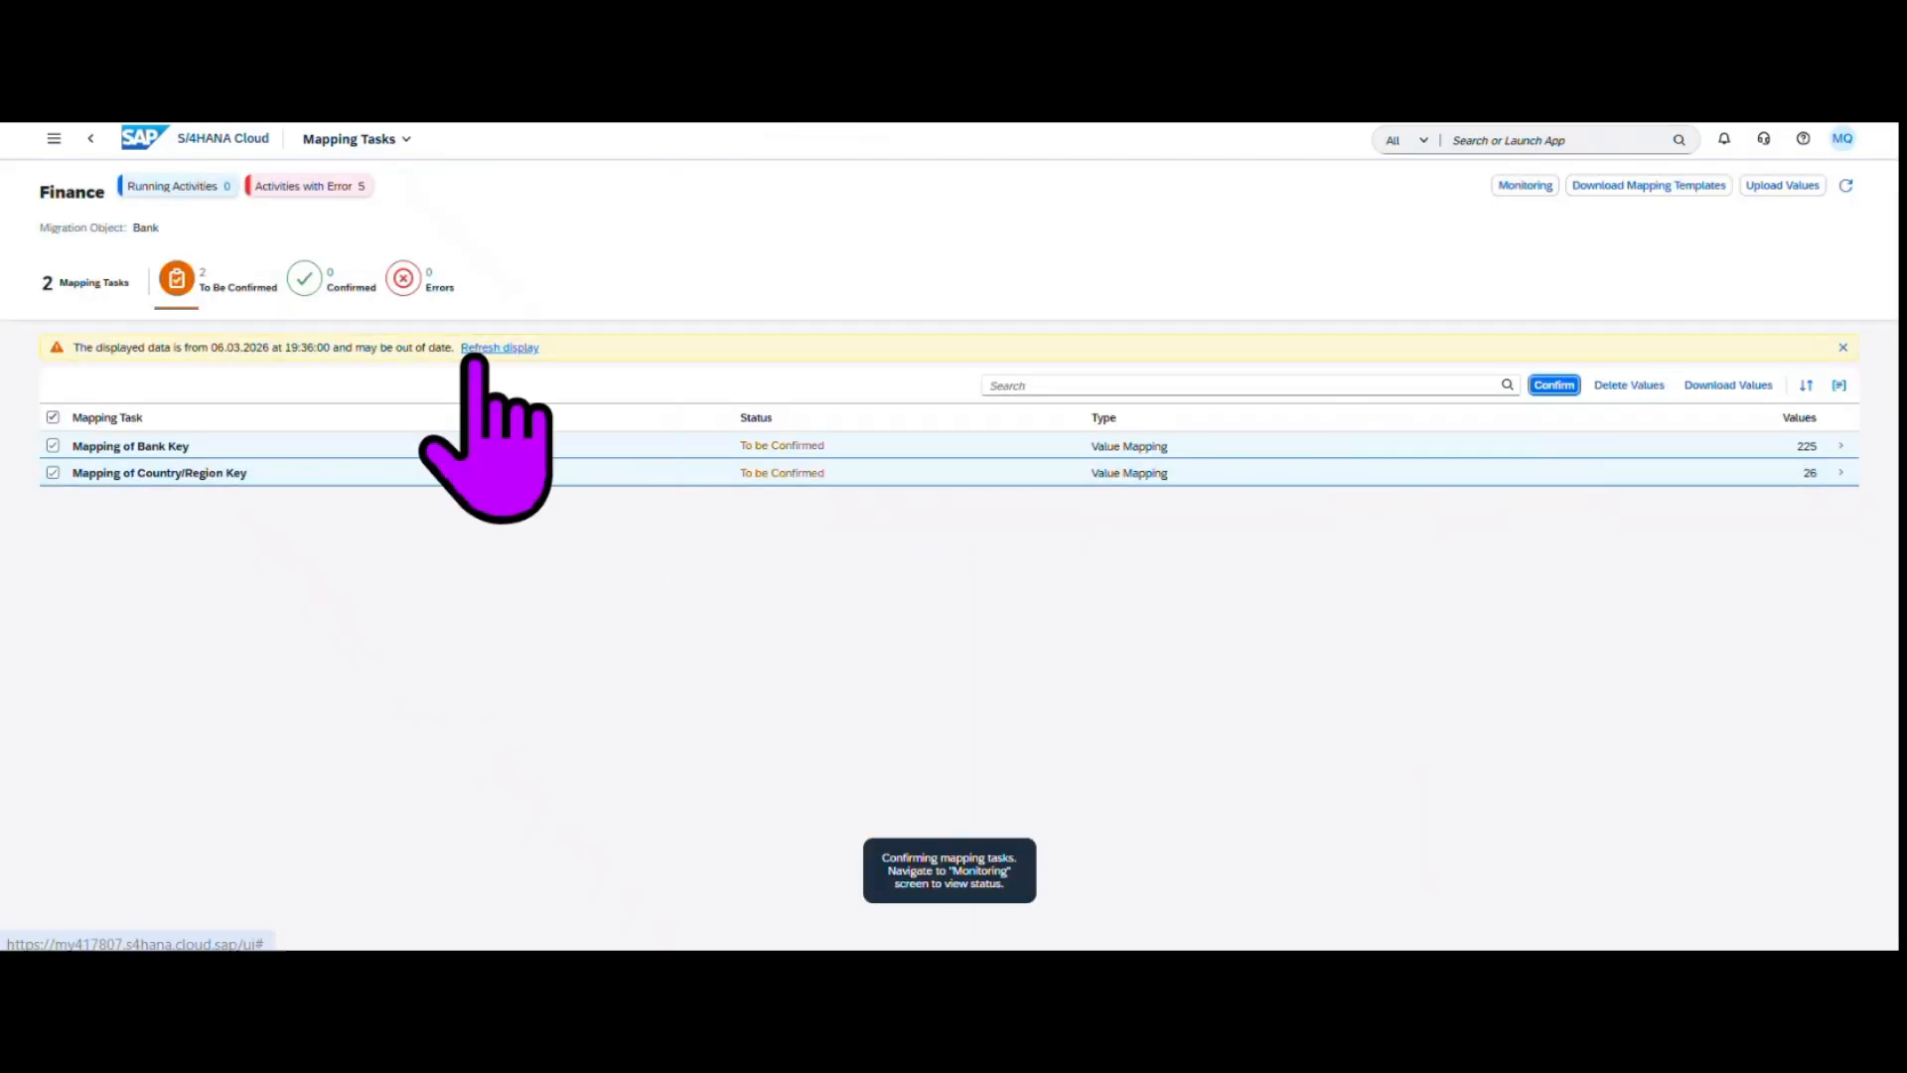
- Refresh the Bank mapping tasks, review the confirmed ones, and return to the Finance migration project
click(505, 359)
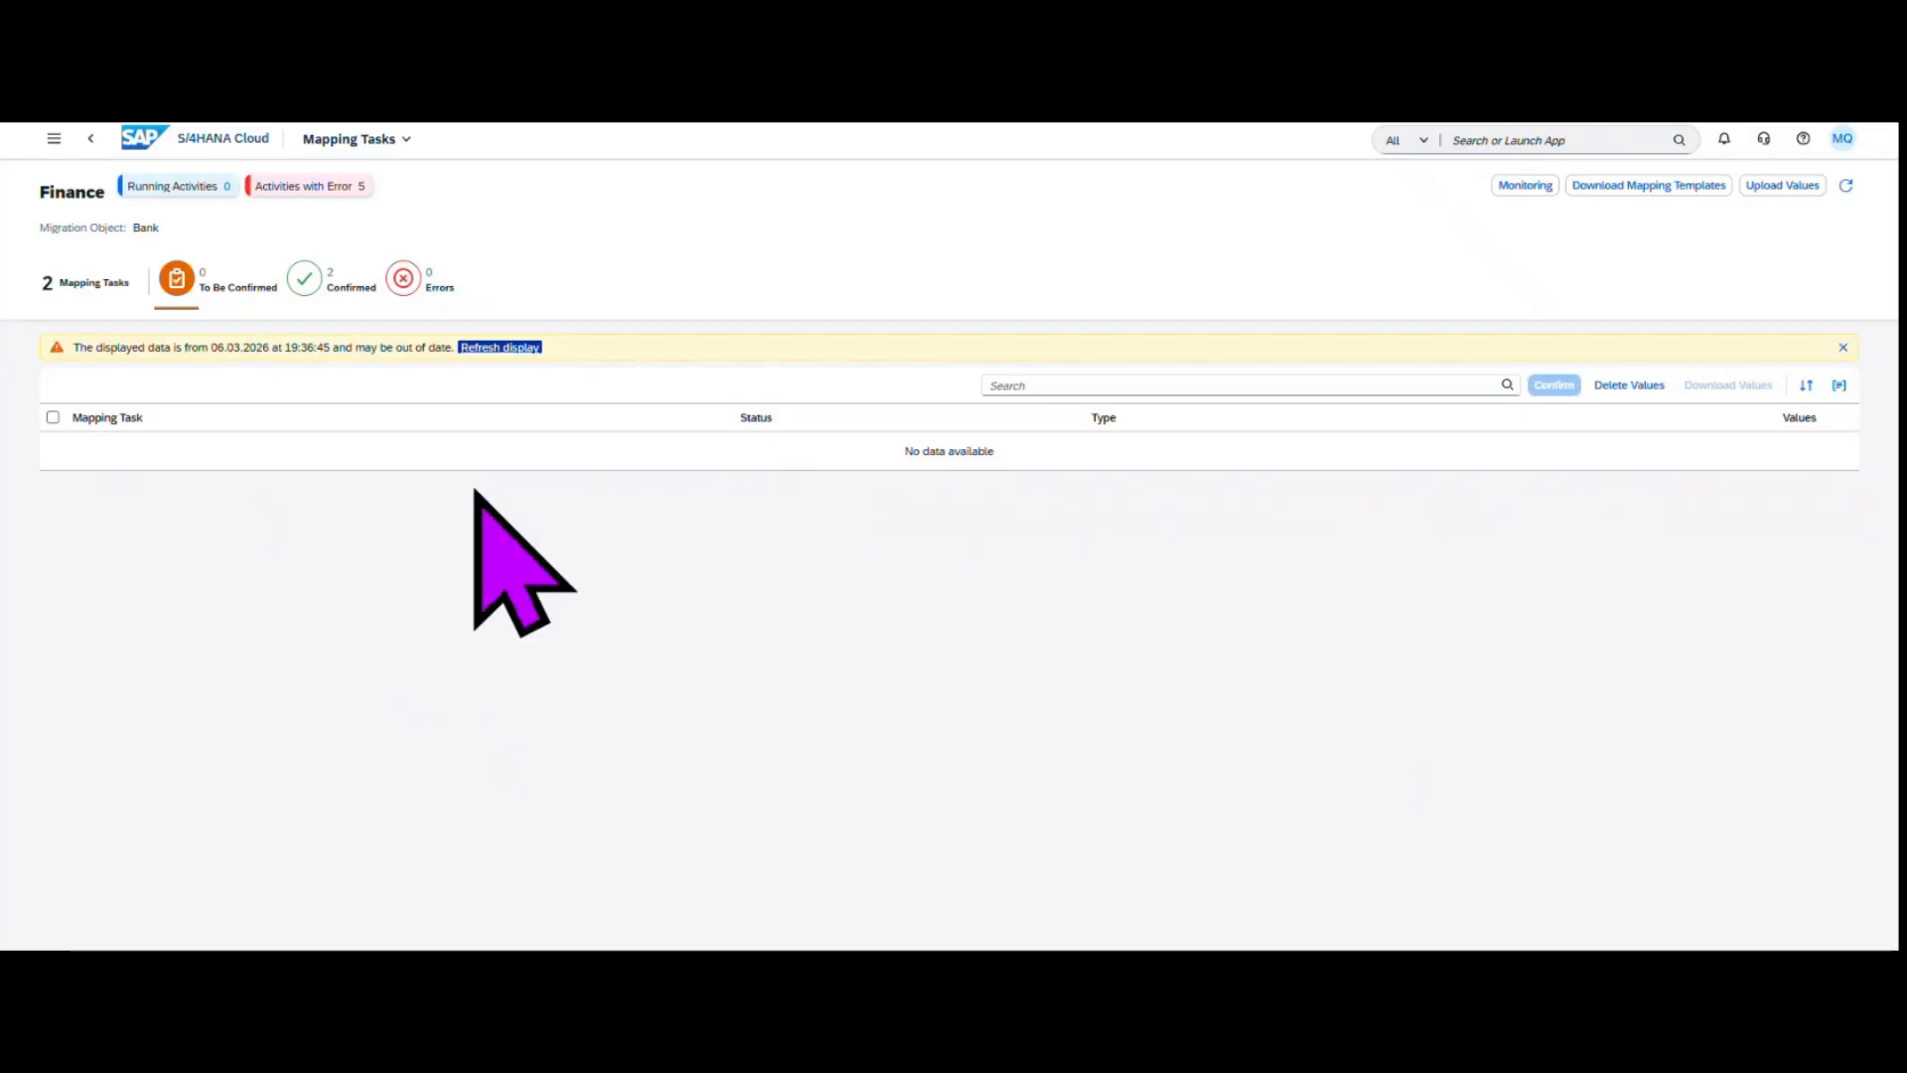
click(305, 278)
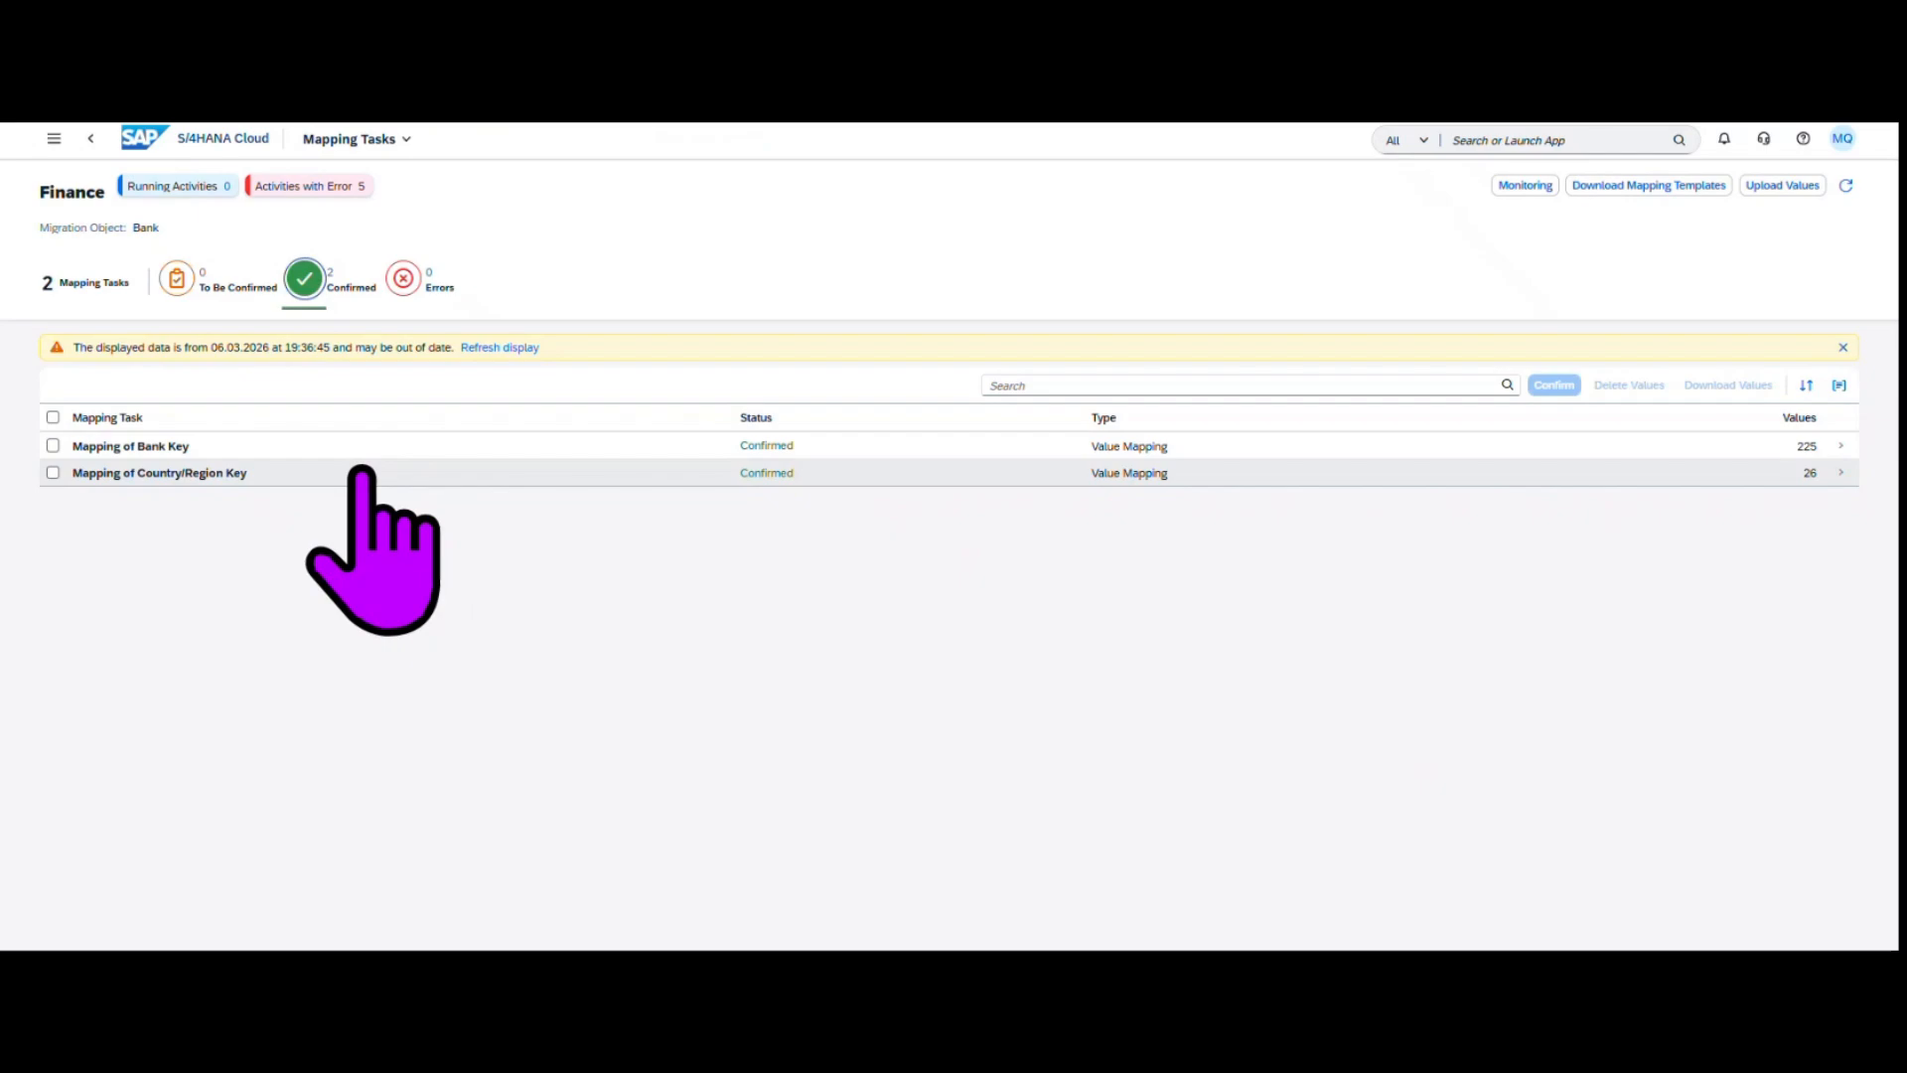
click(90, 138)
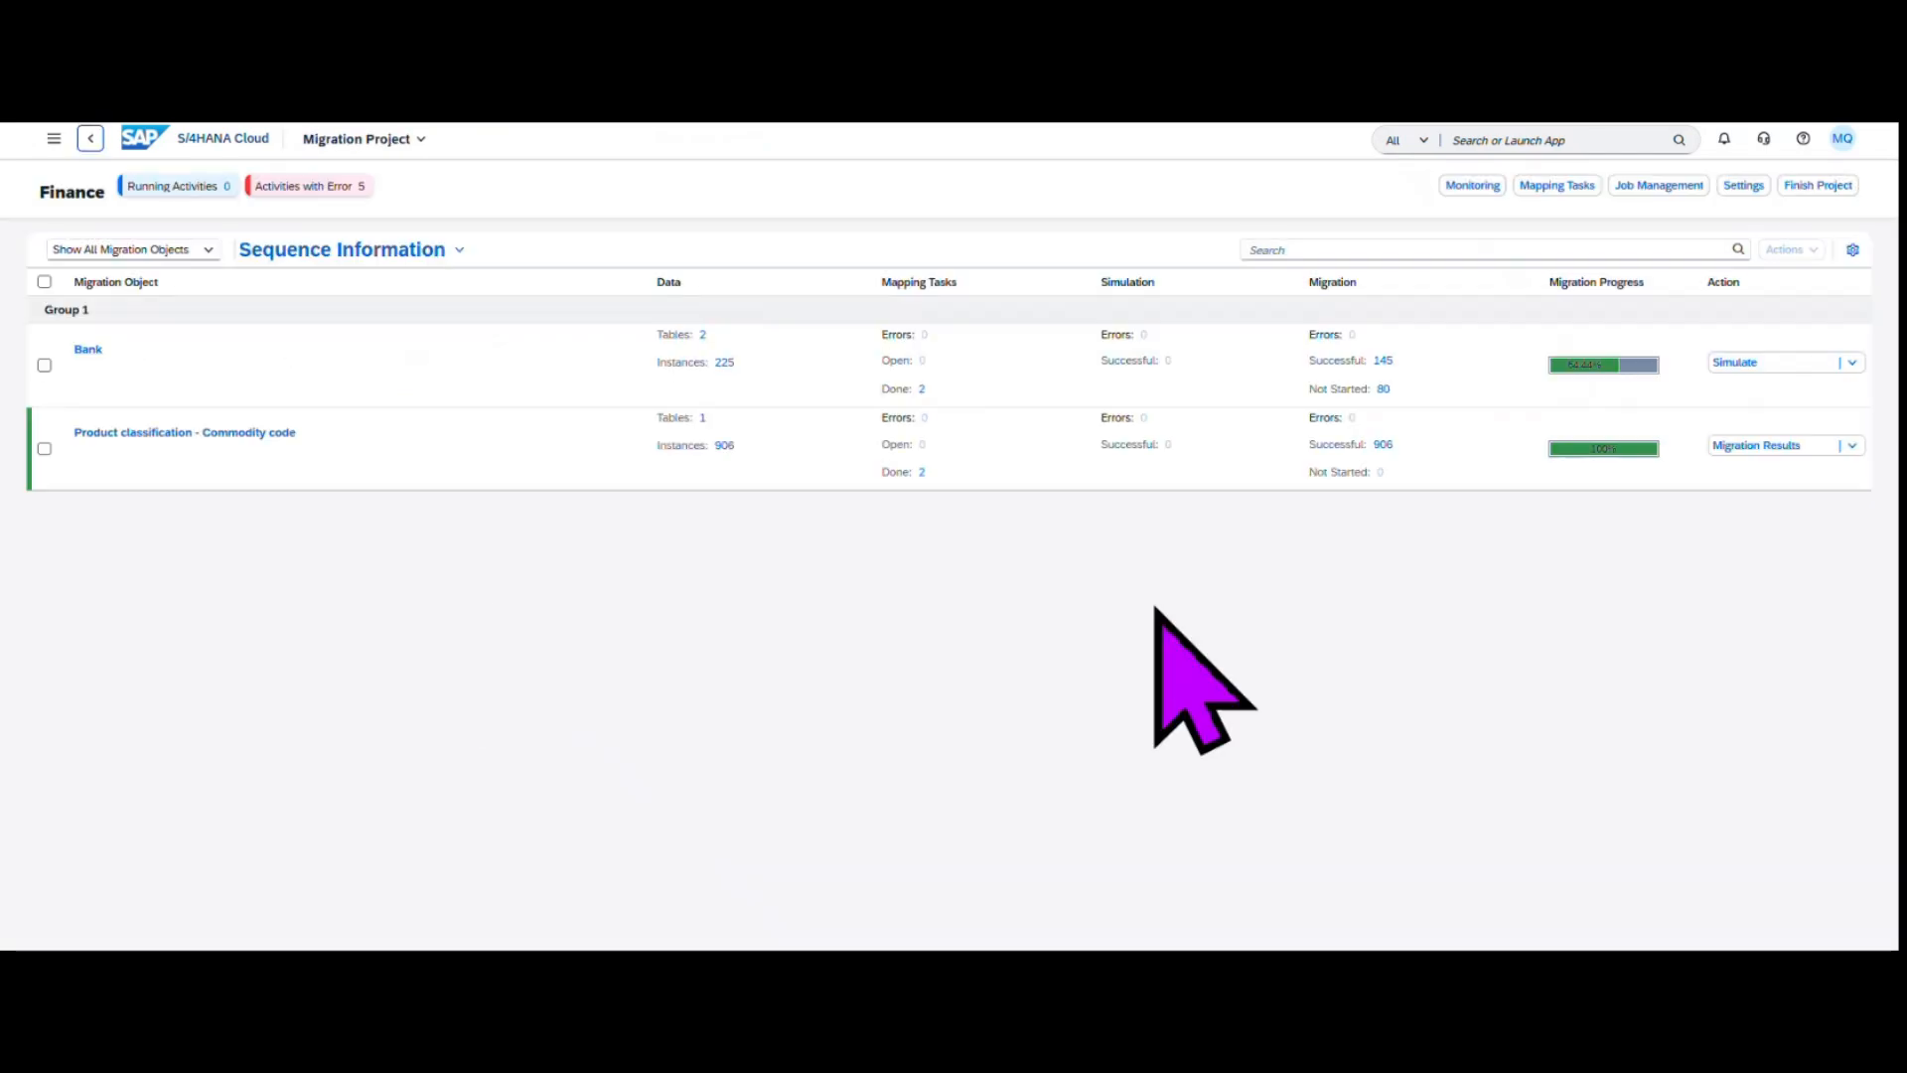
- Start a simulation of the Bank migration object for All Instances
click(1737, 362)
click(959, 553)
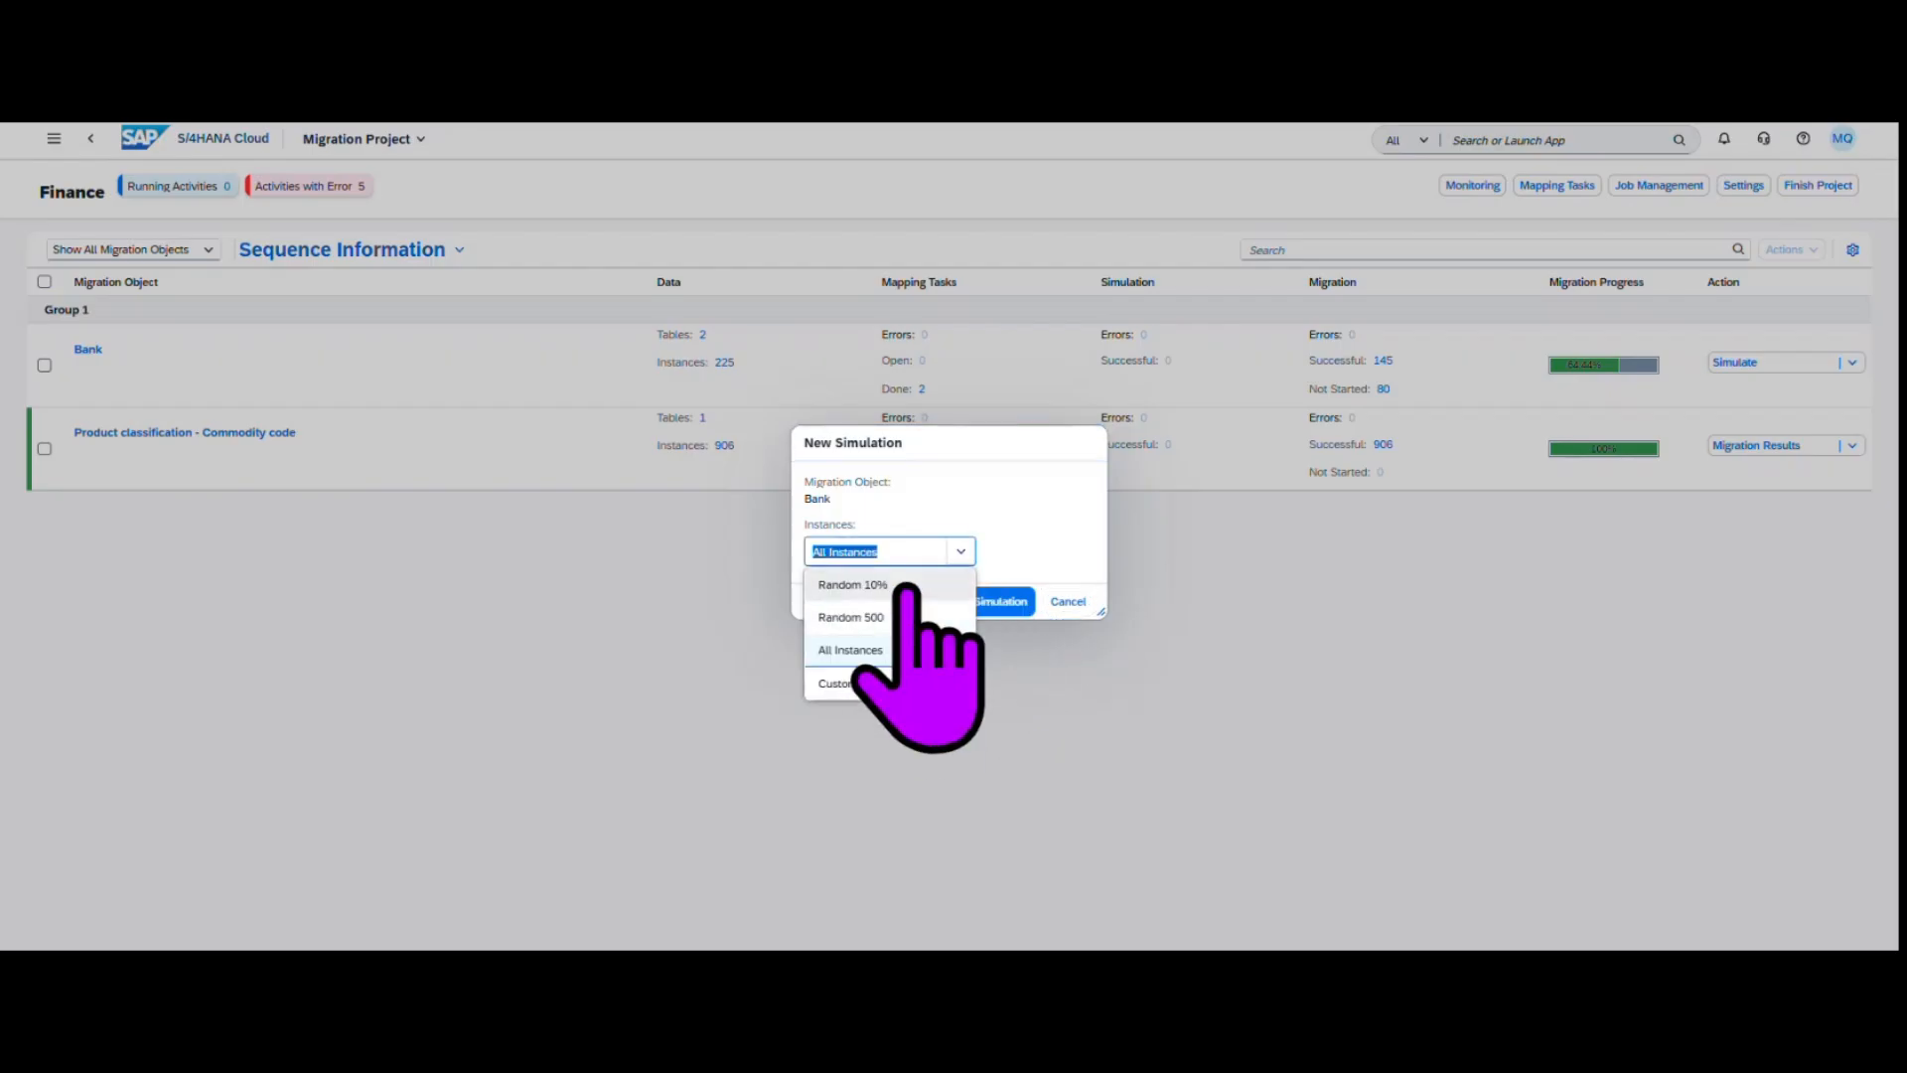
click(879, 650)
key(Return)
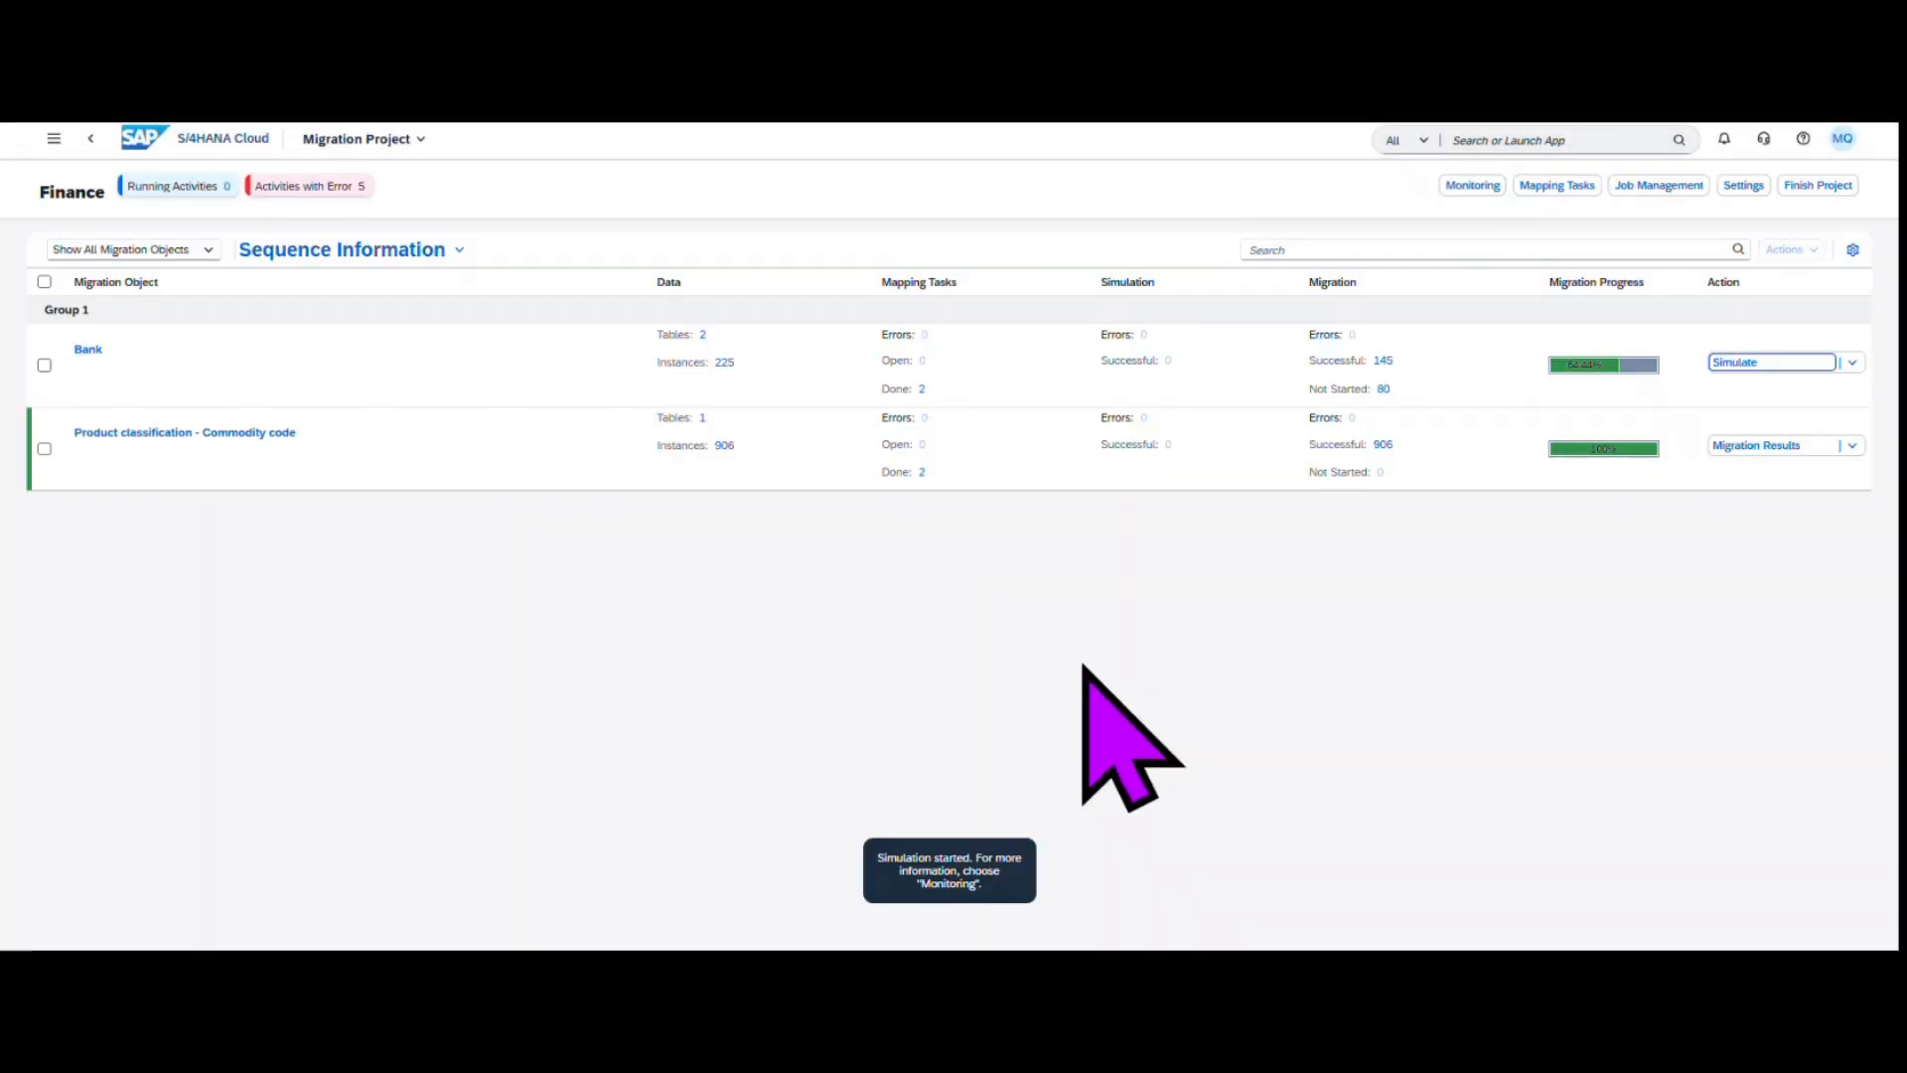
- Check the Bank simulation in monitoring, return to the project, and start the Bank migration for All Instances
click(1469, 185)
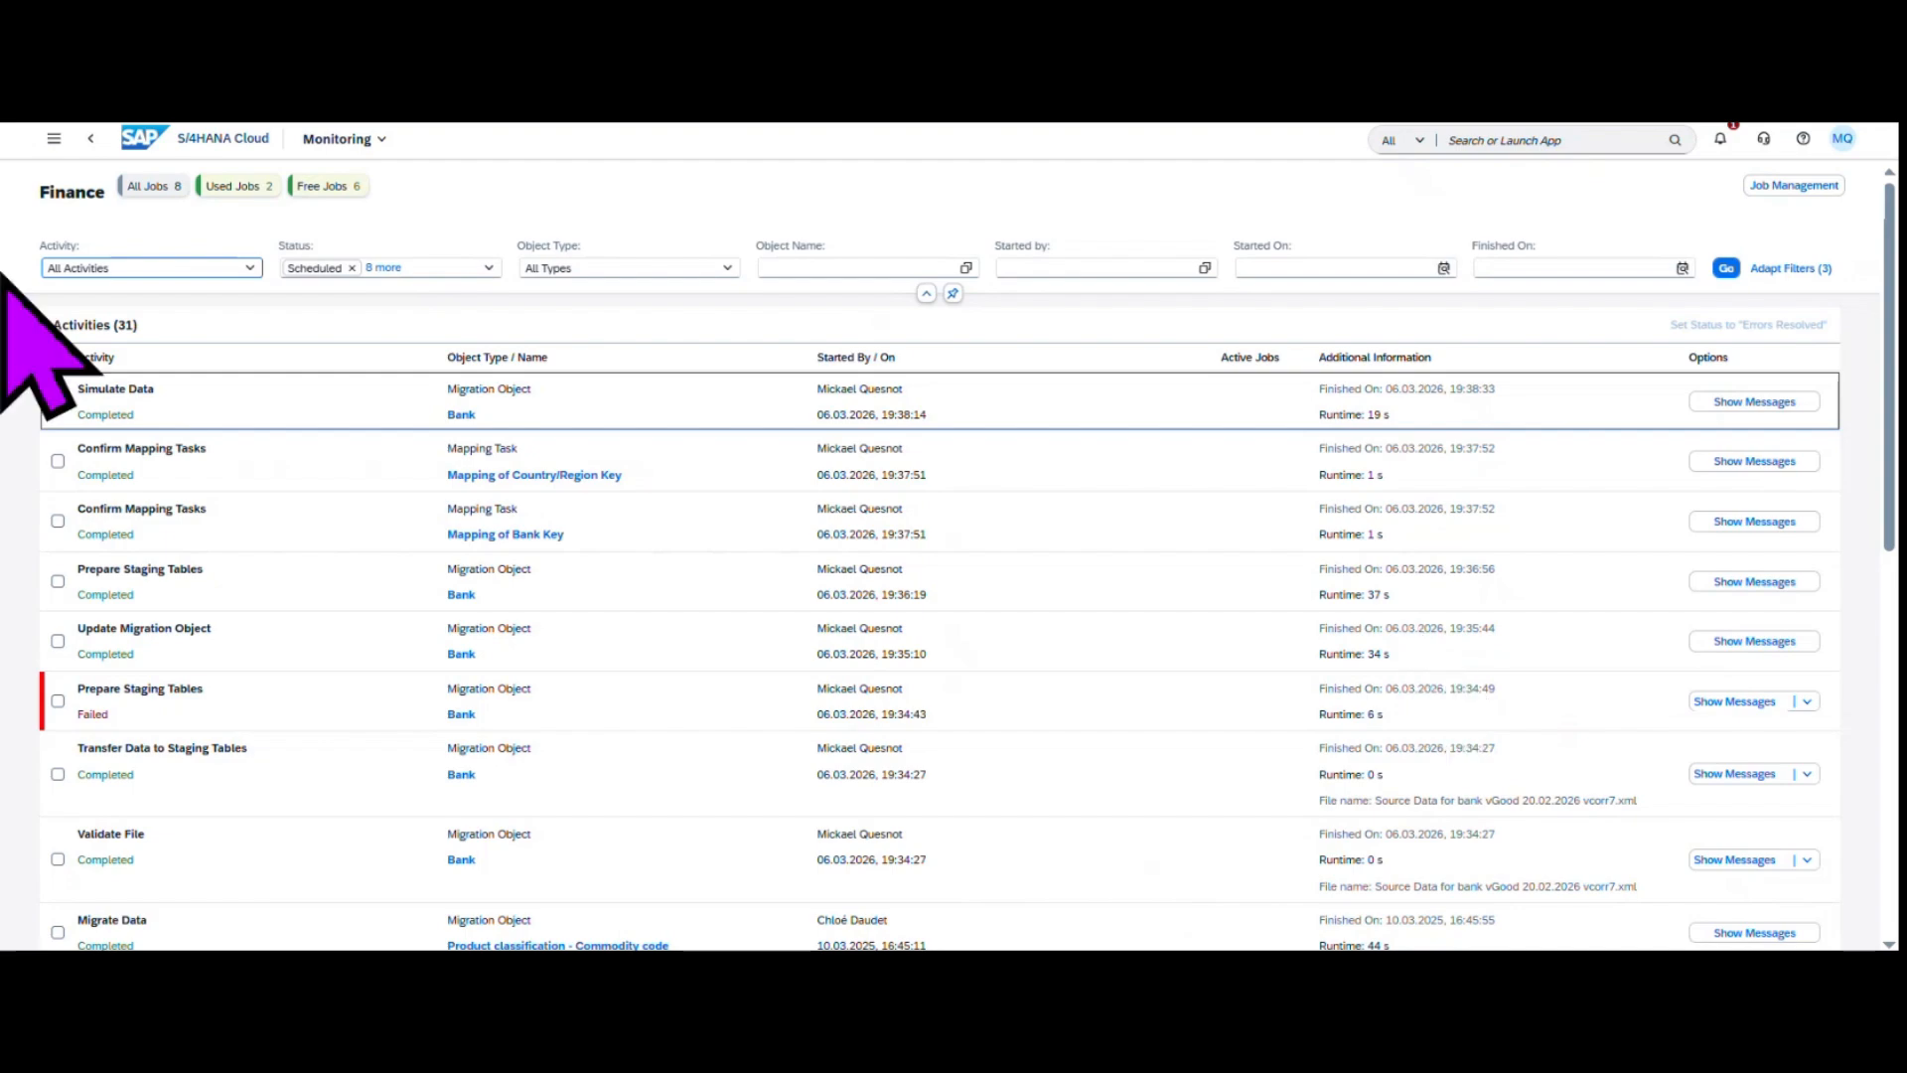
click(90, 138)
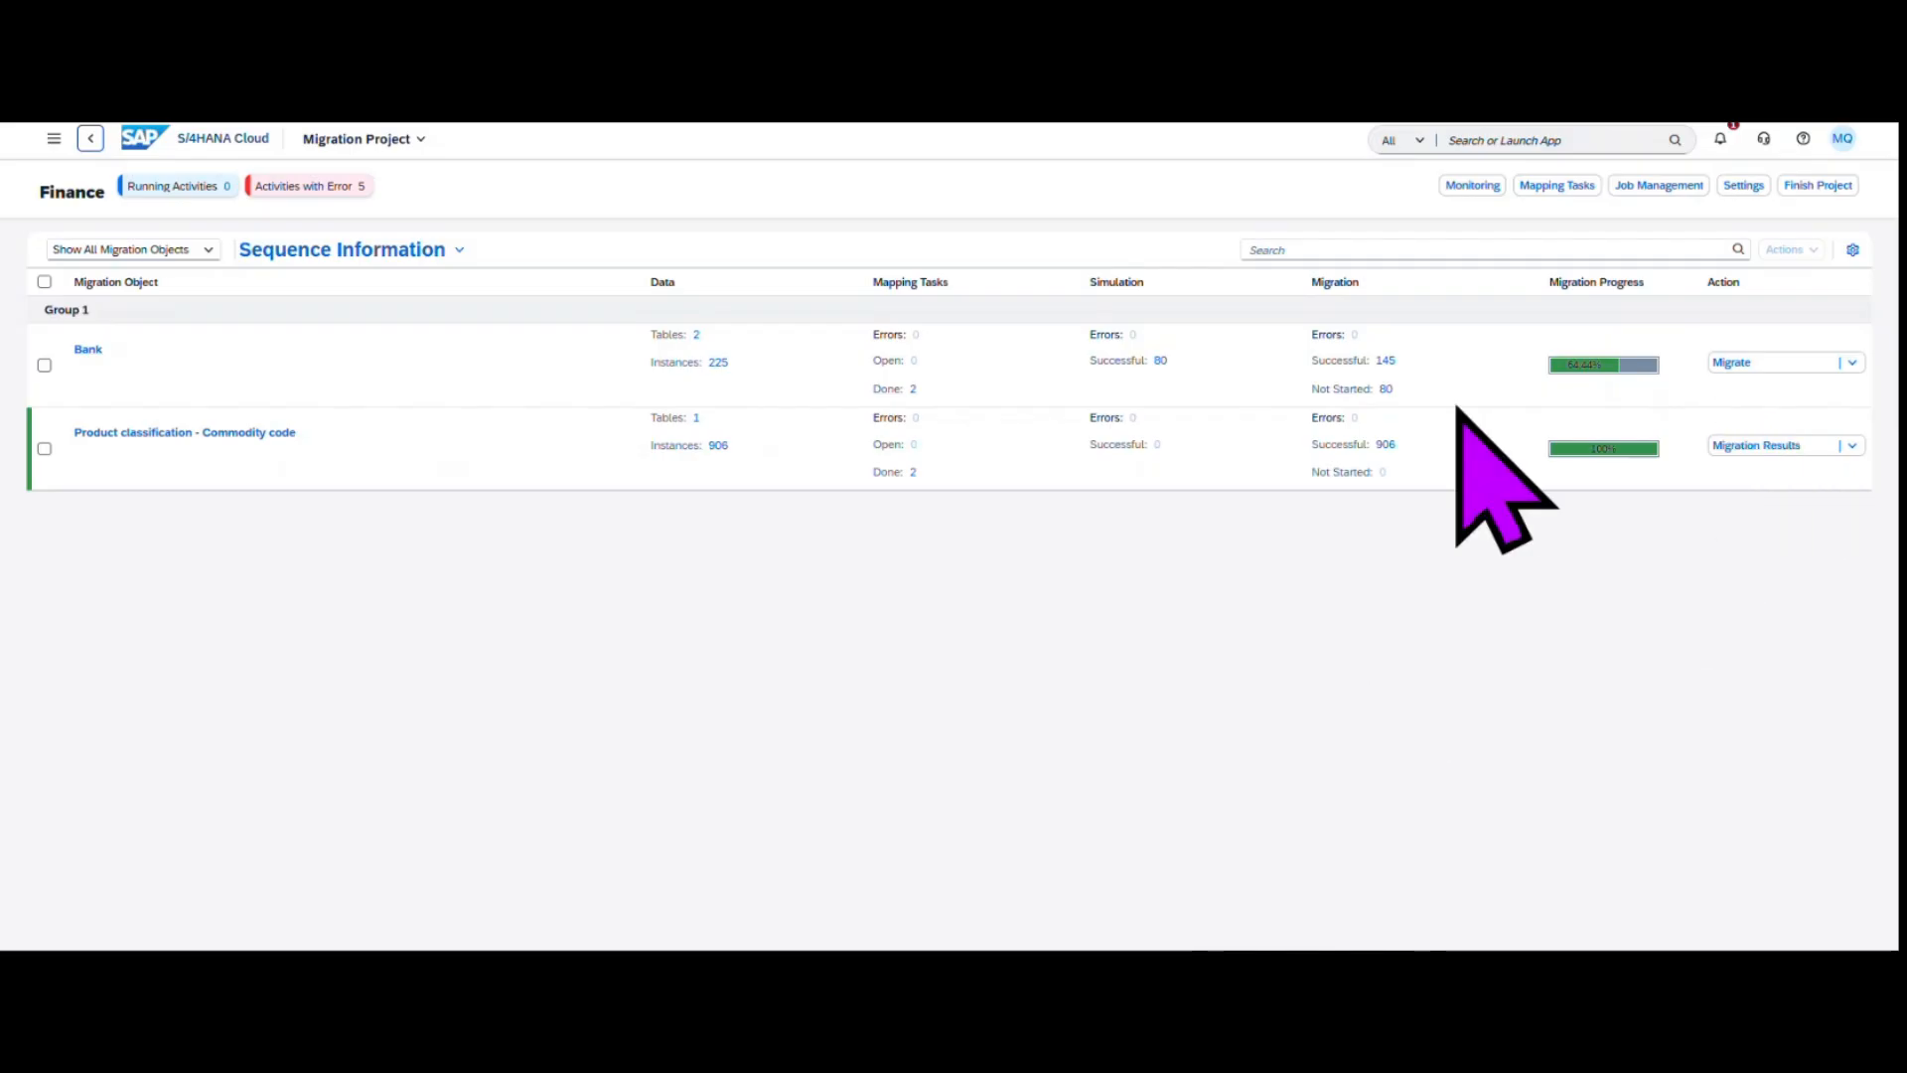
click(1788, 365)
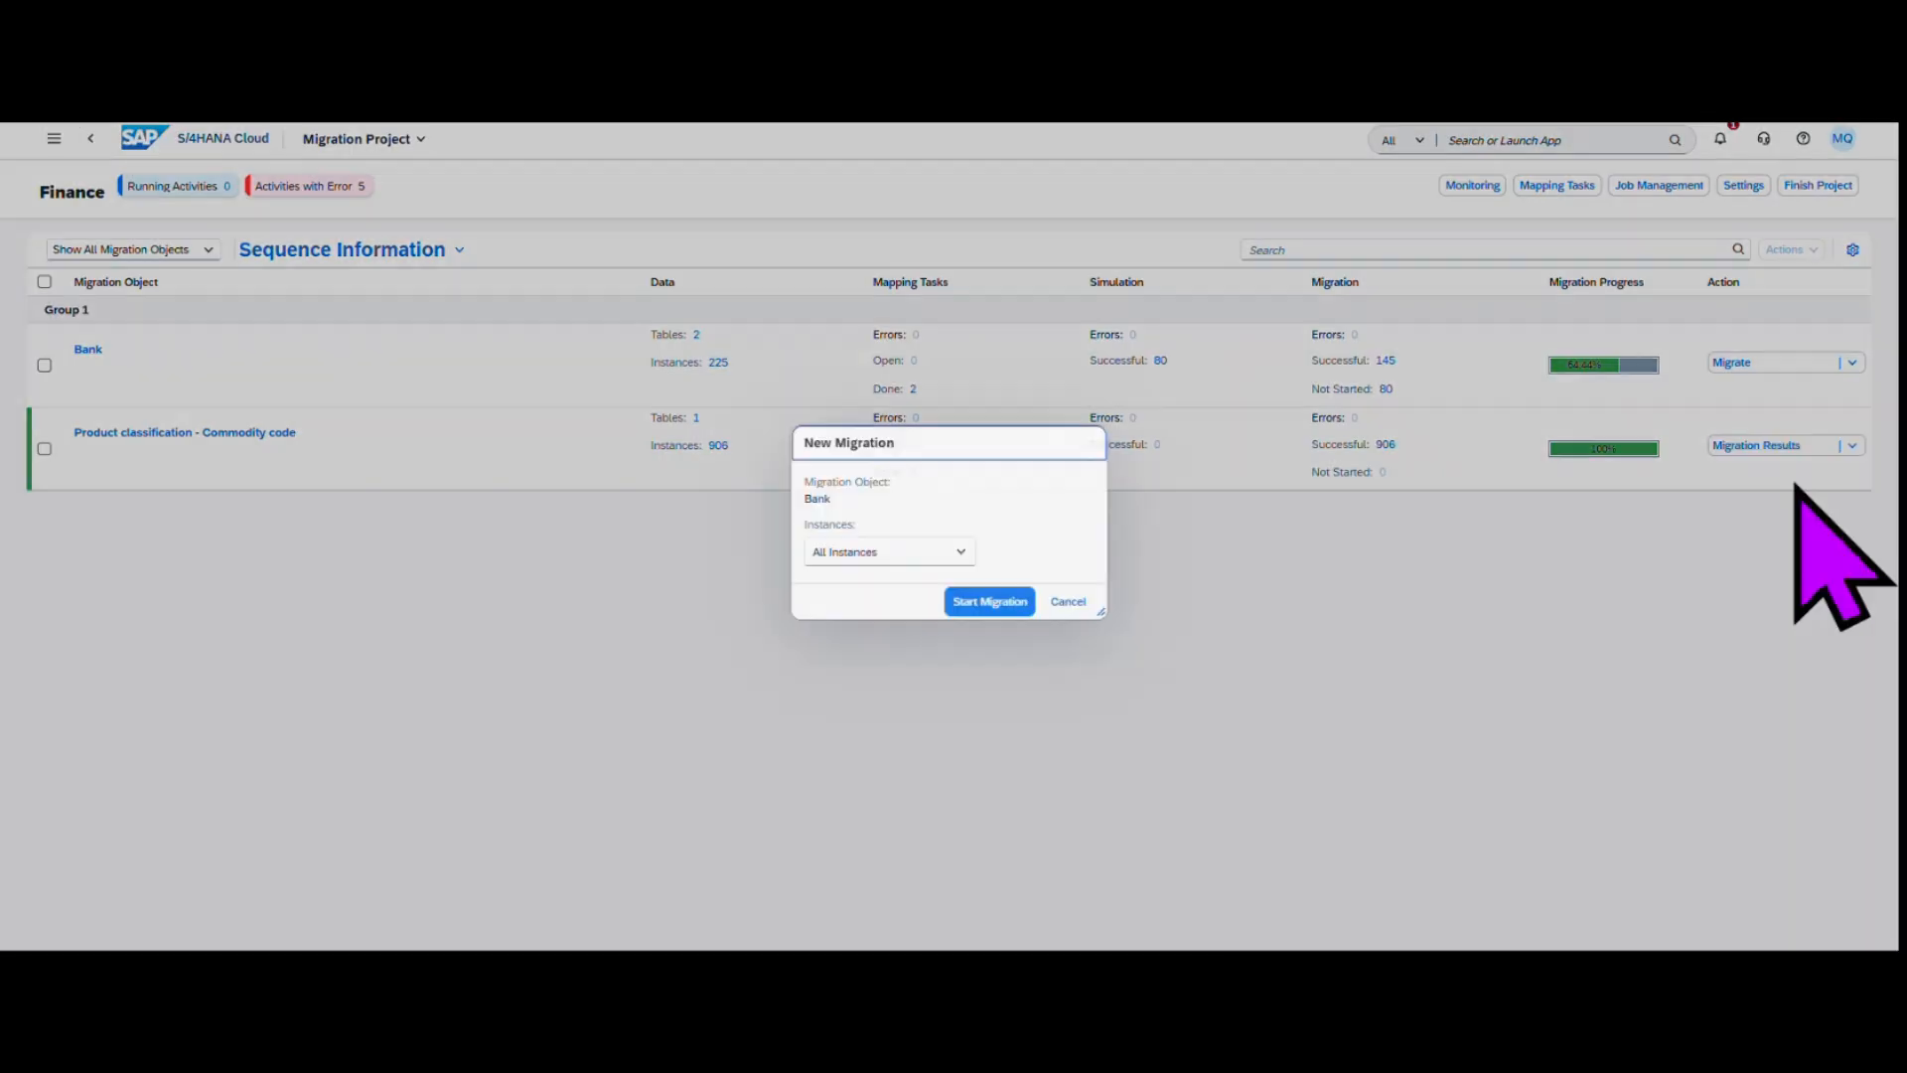
click(961, 602)
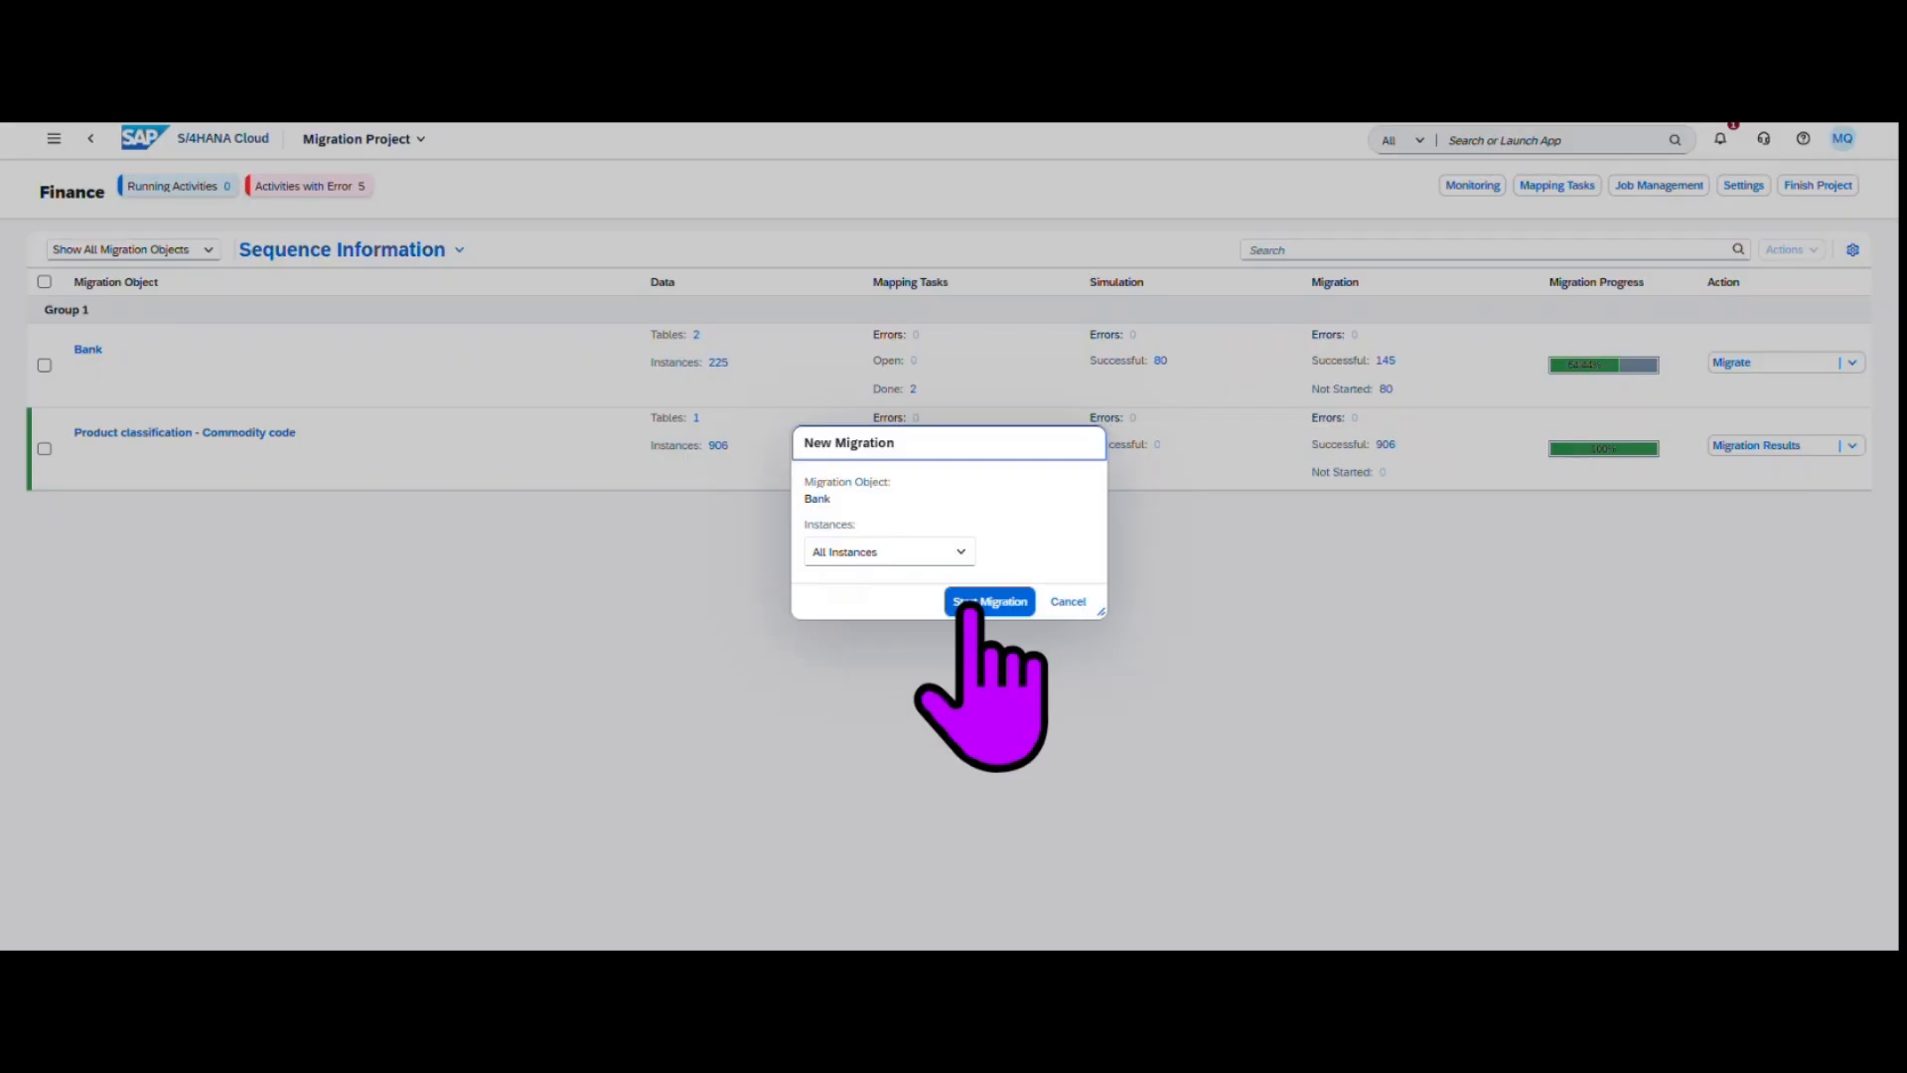
click(1110, 560)
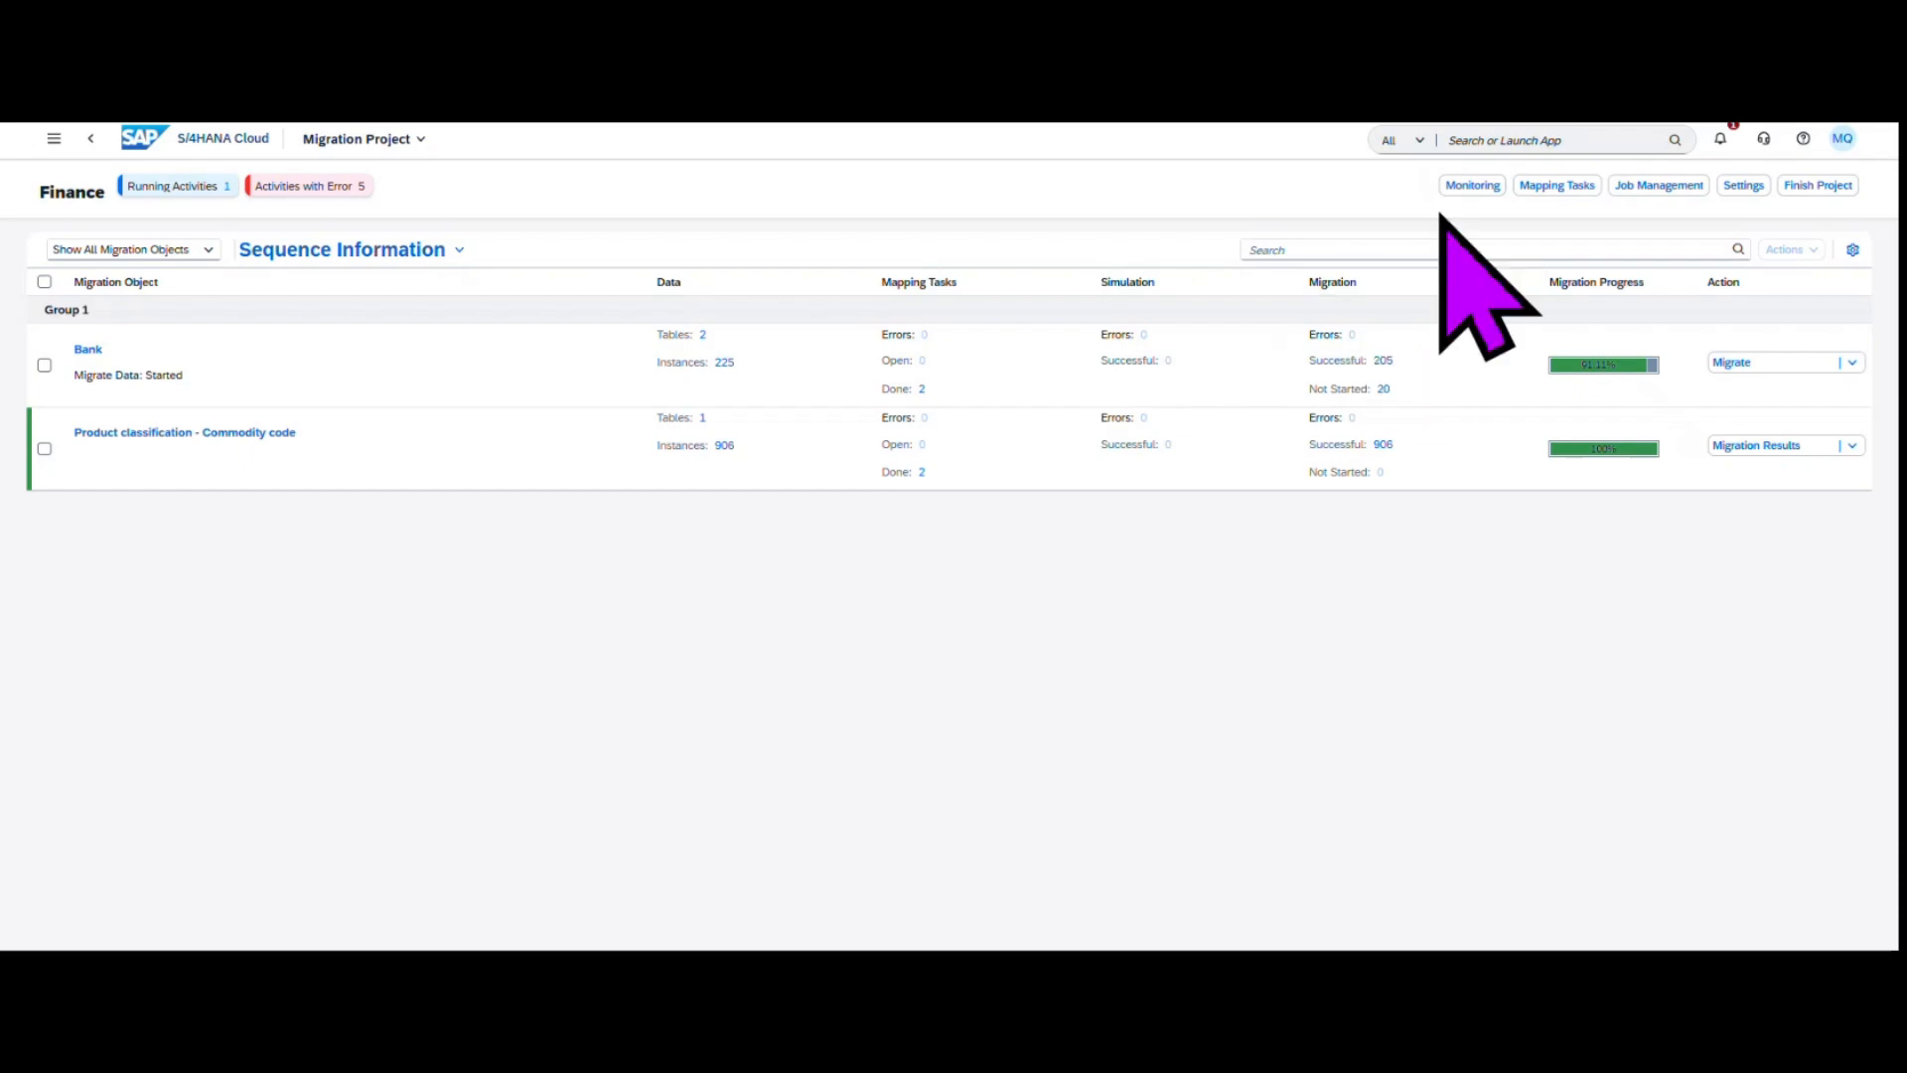
- Check the Bank migration in monitoring and show the messages of its Migrate Data activity
click(1467, 187)
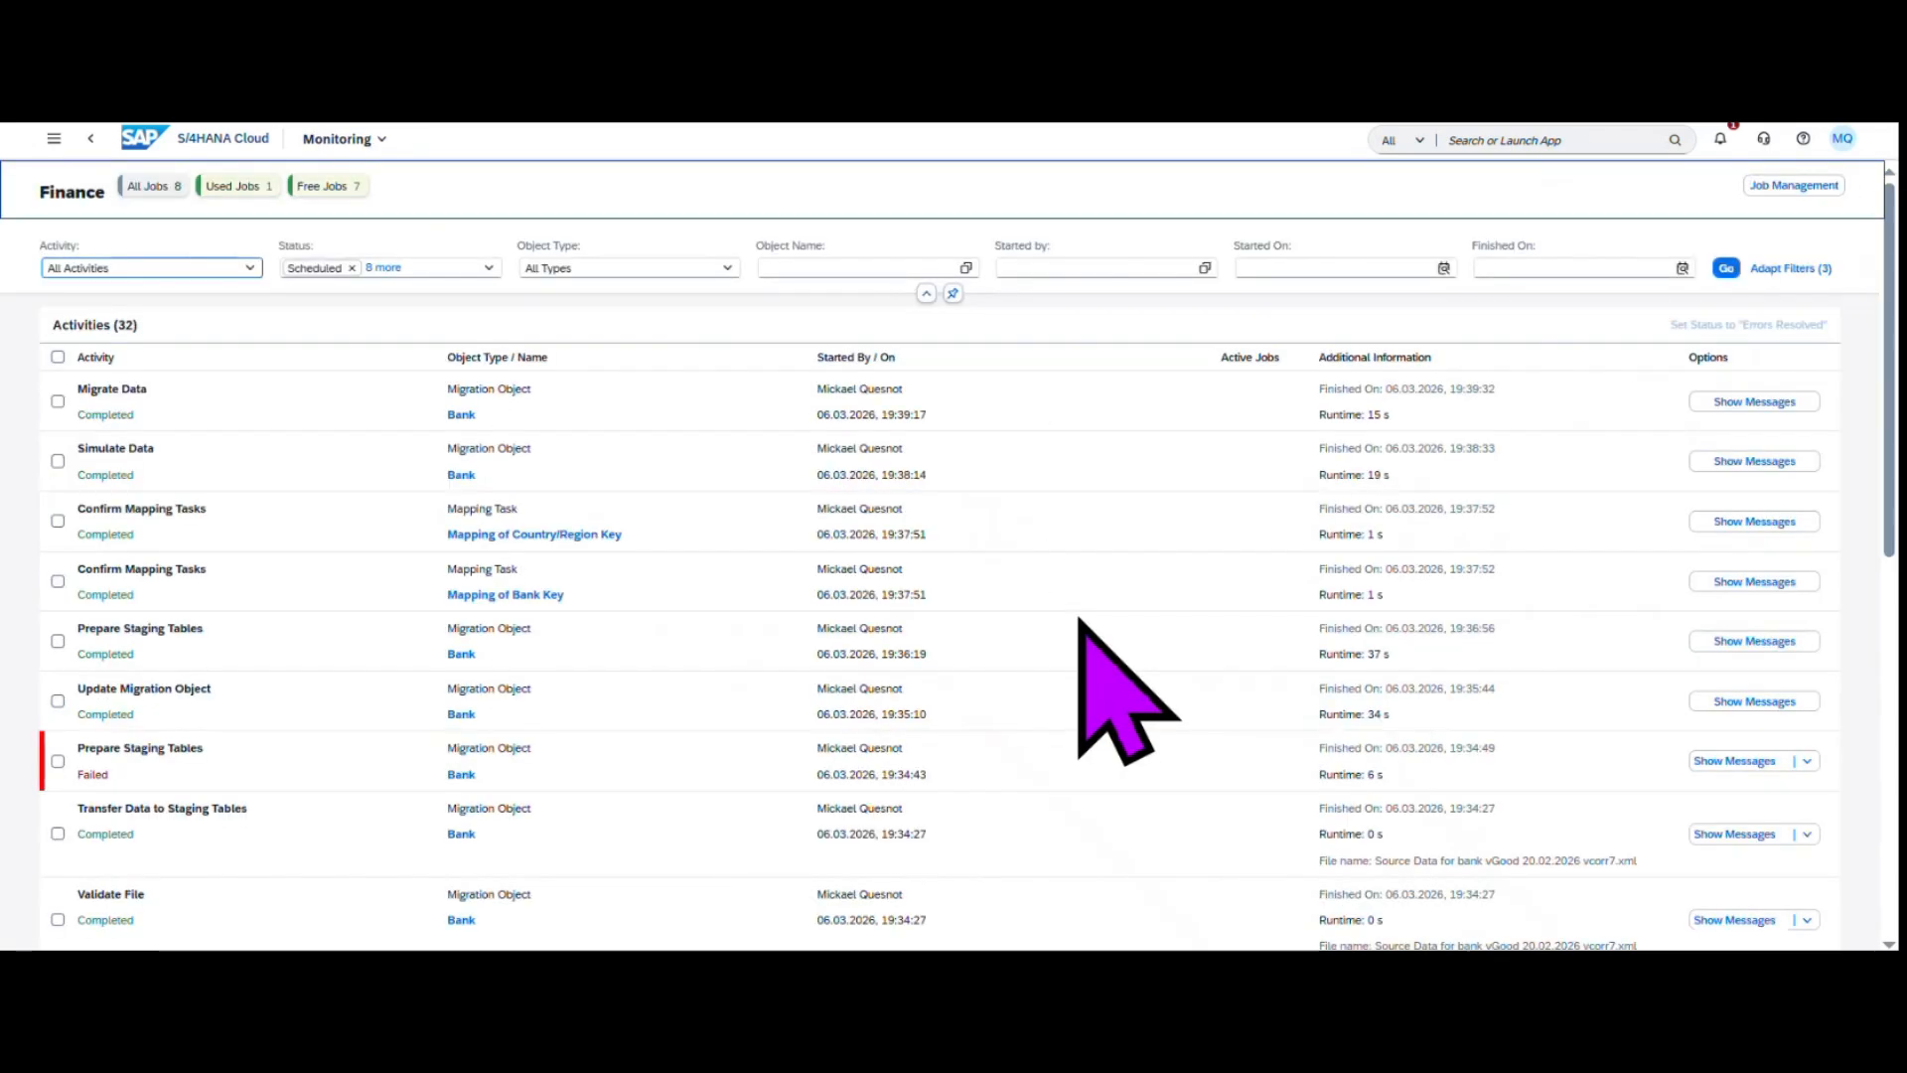
click(1774, 401)
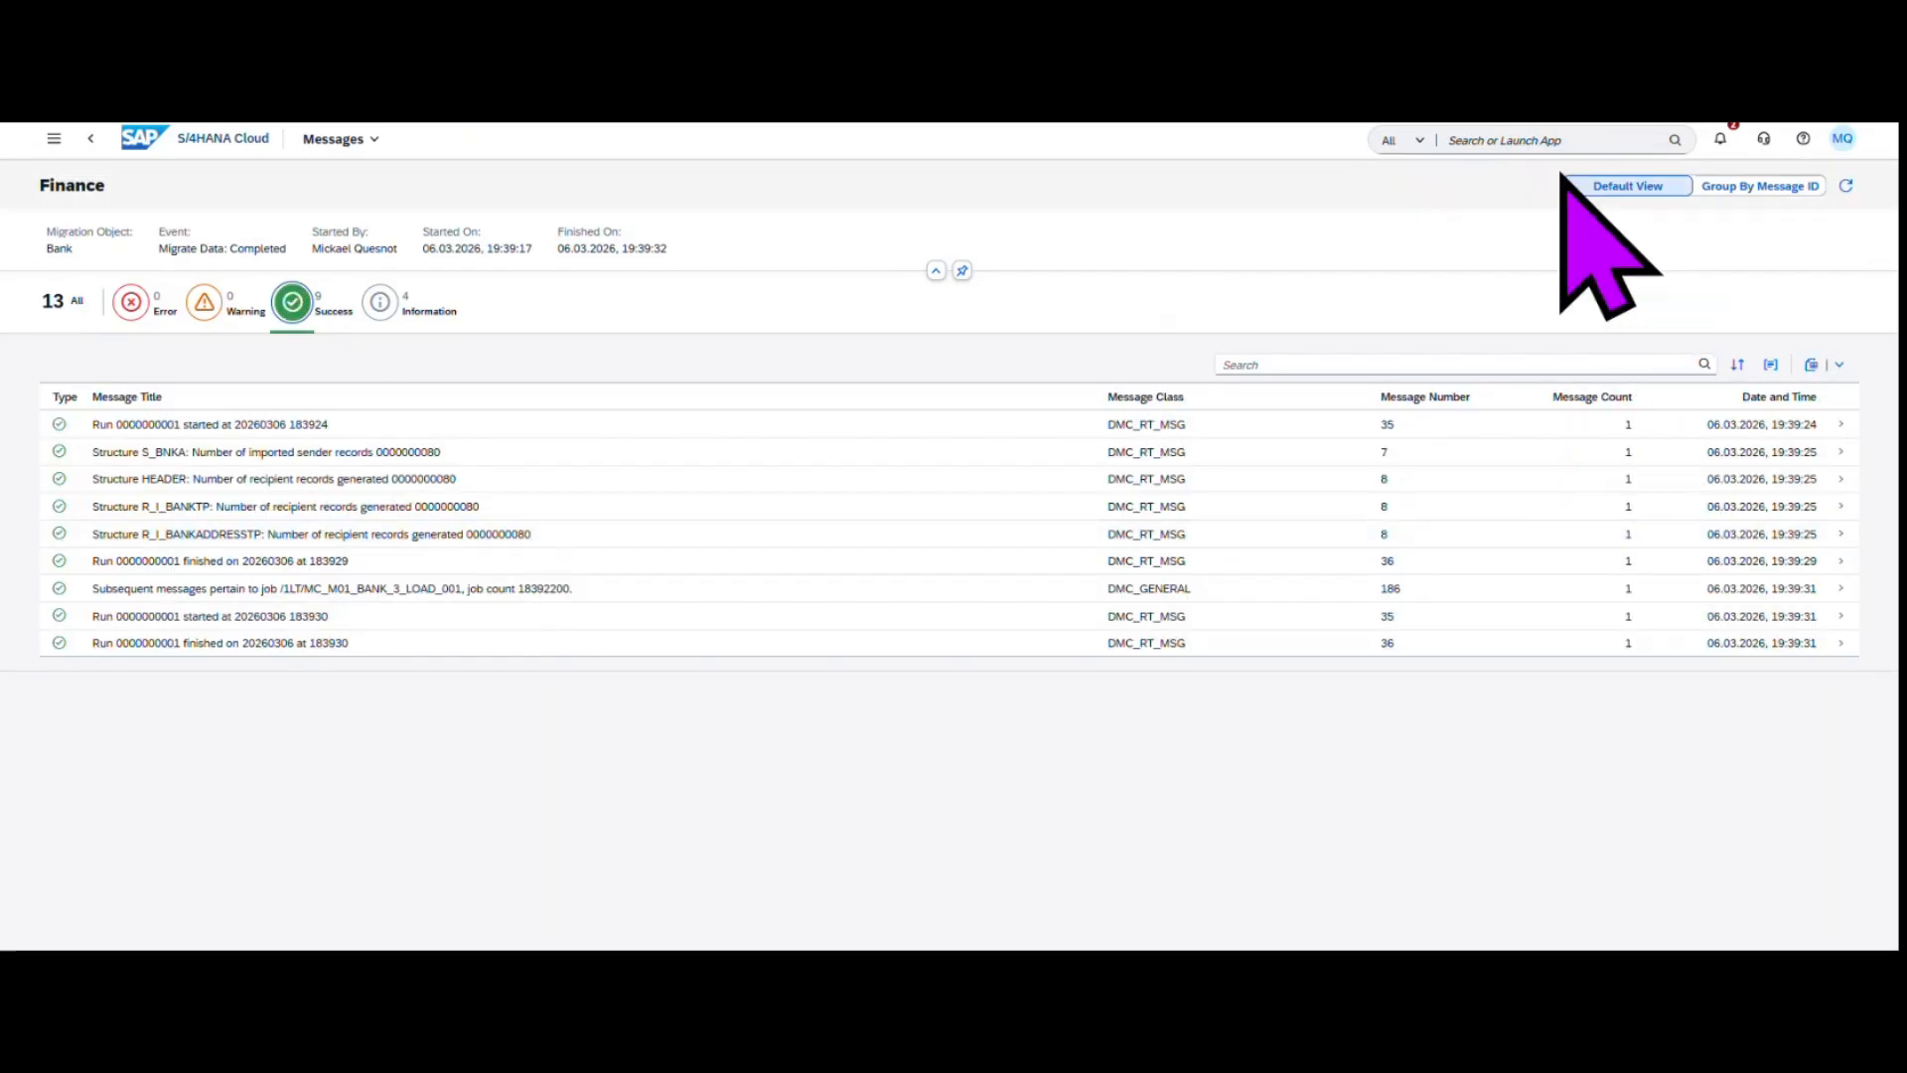
- Search the apps for "MANAGE BANK MASTER" and open Manage Banks - Master Data
click(1535, 142)
text(MANAGE)
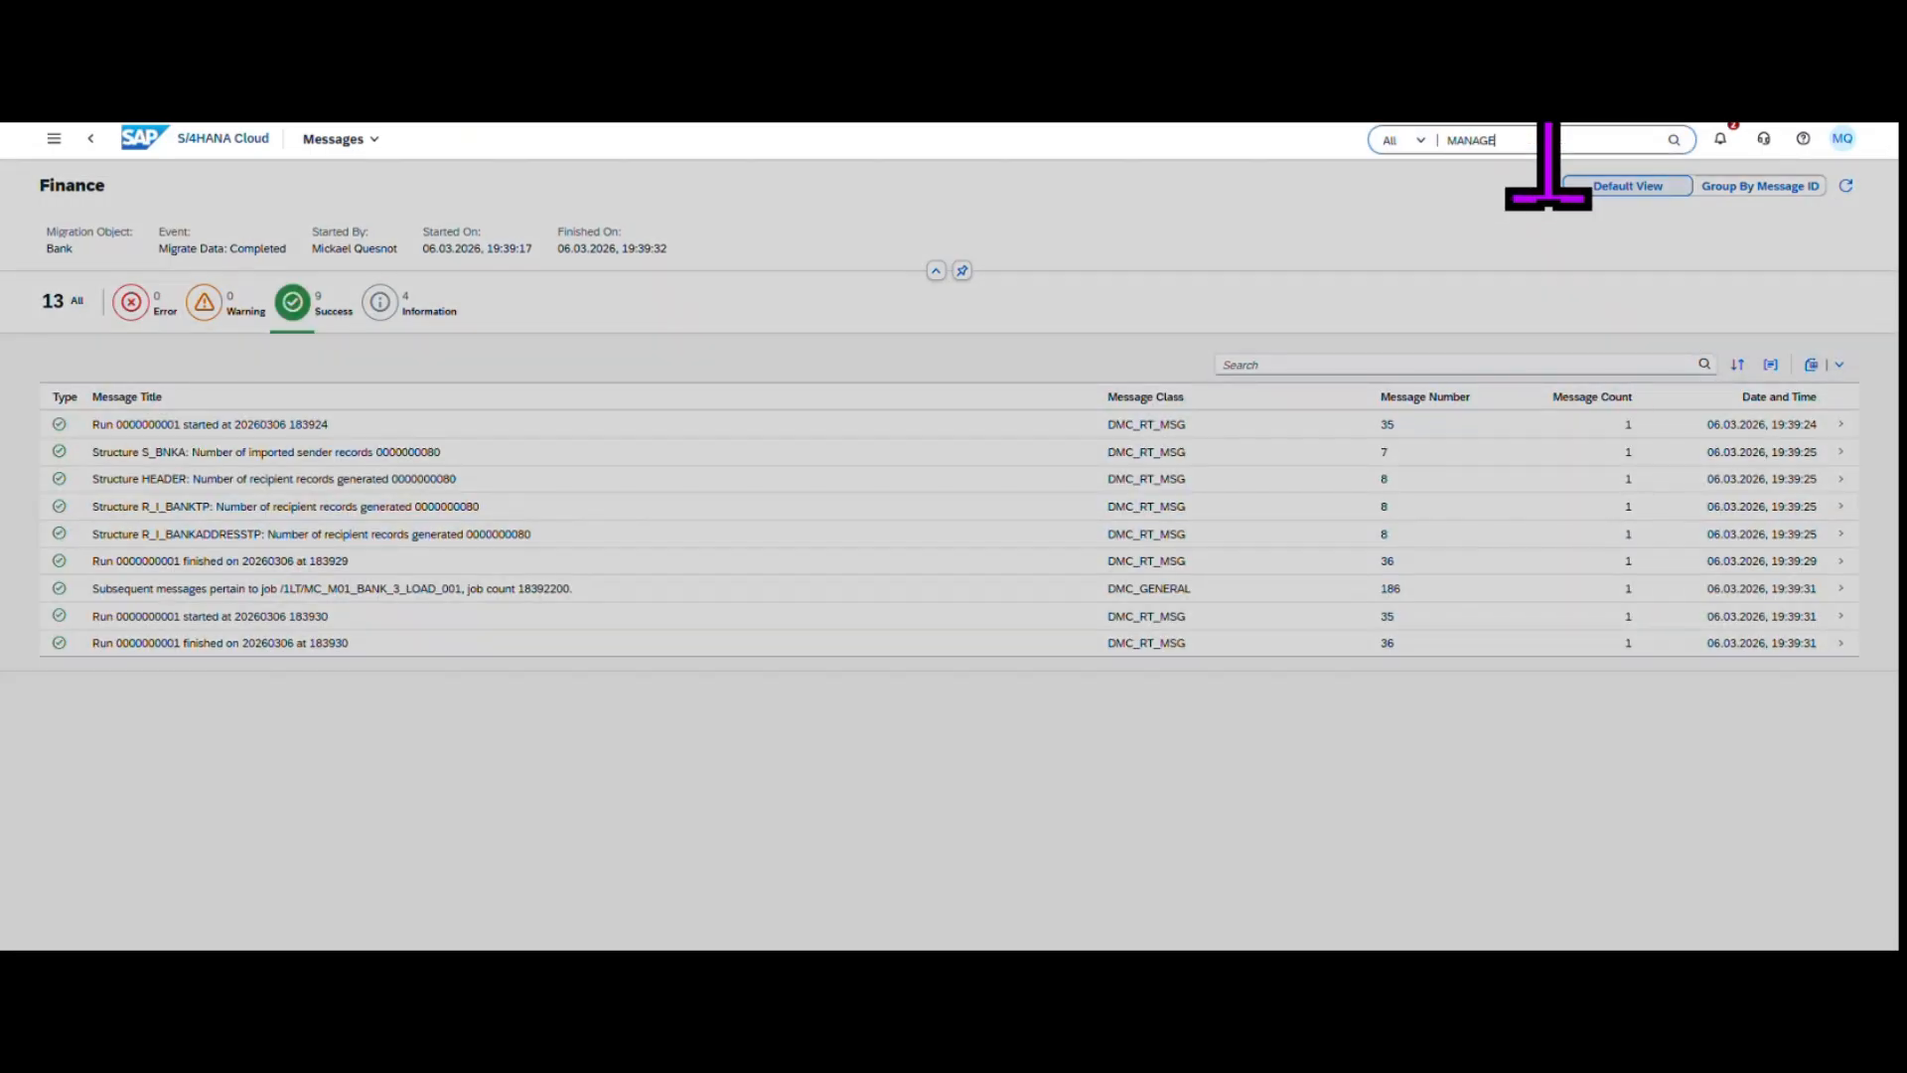
text( BANK)
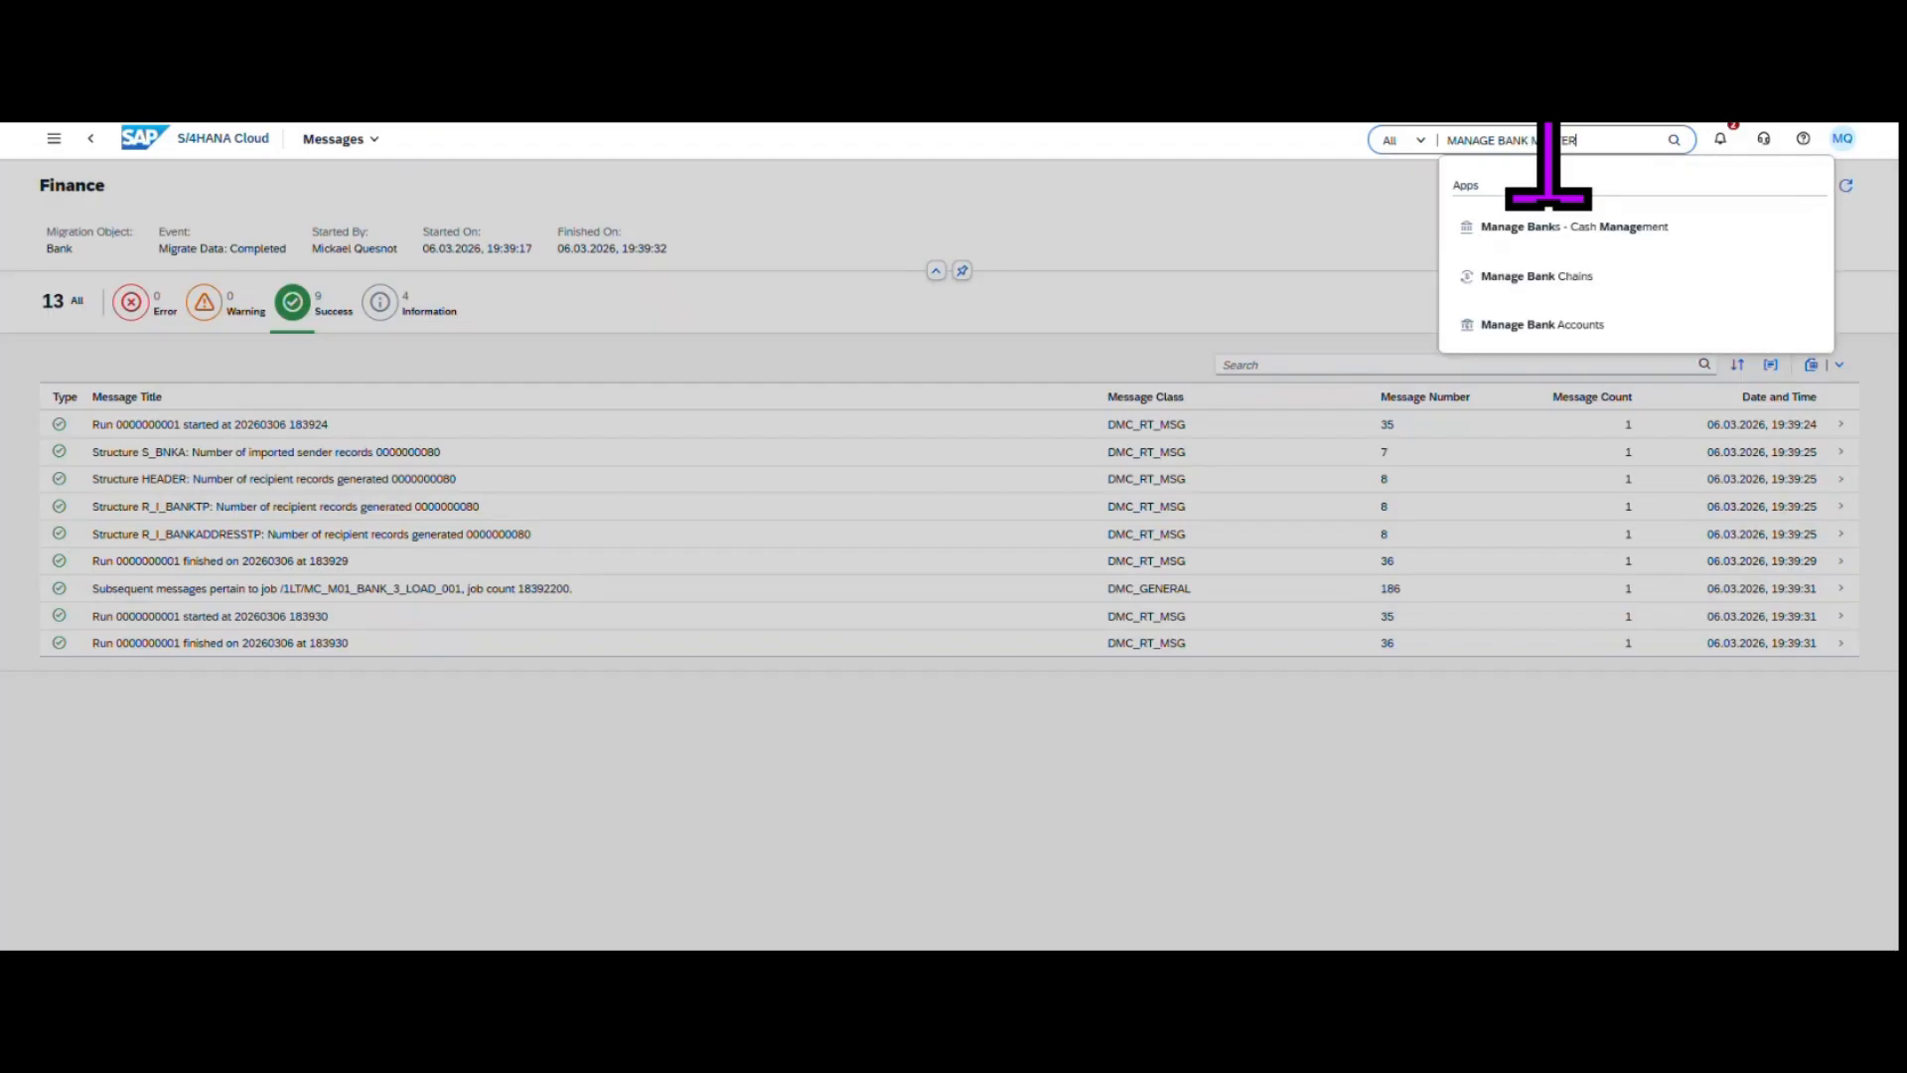
text( MASTER)
click(1540, 226)
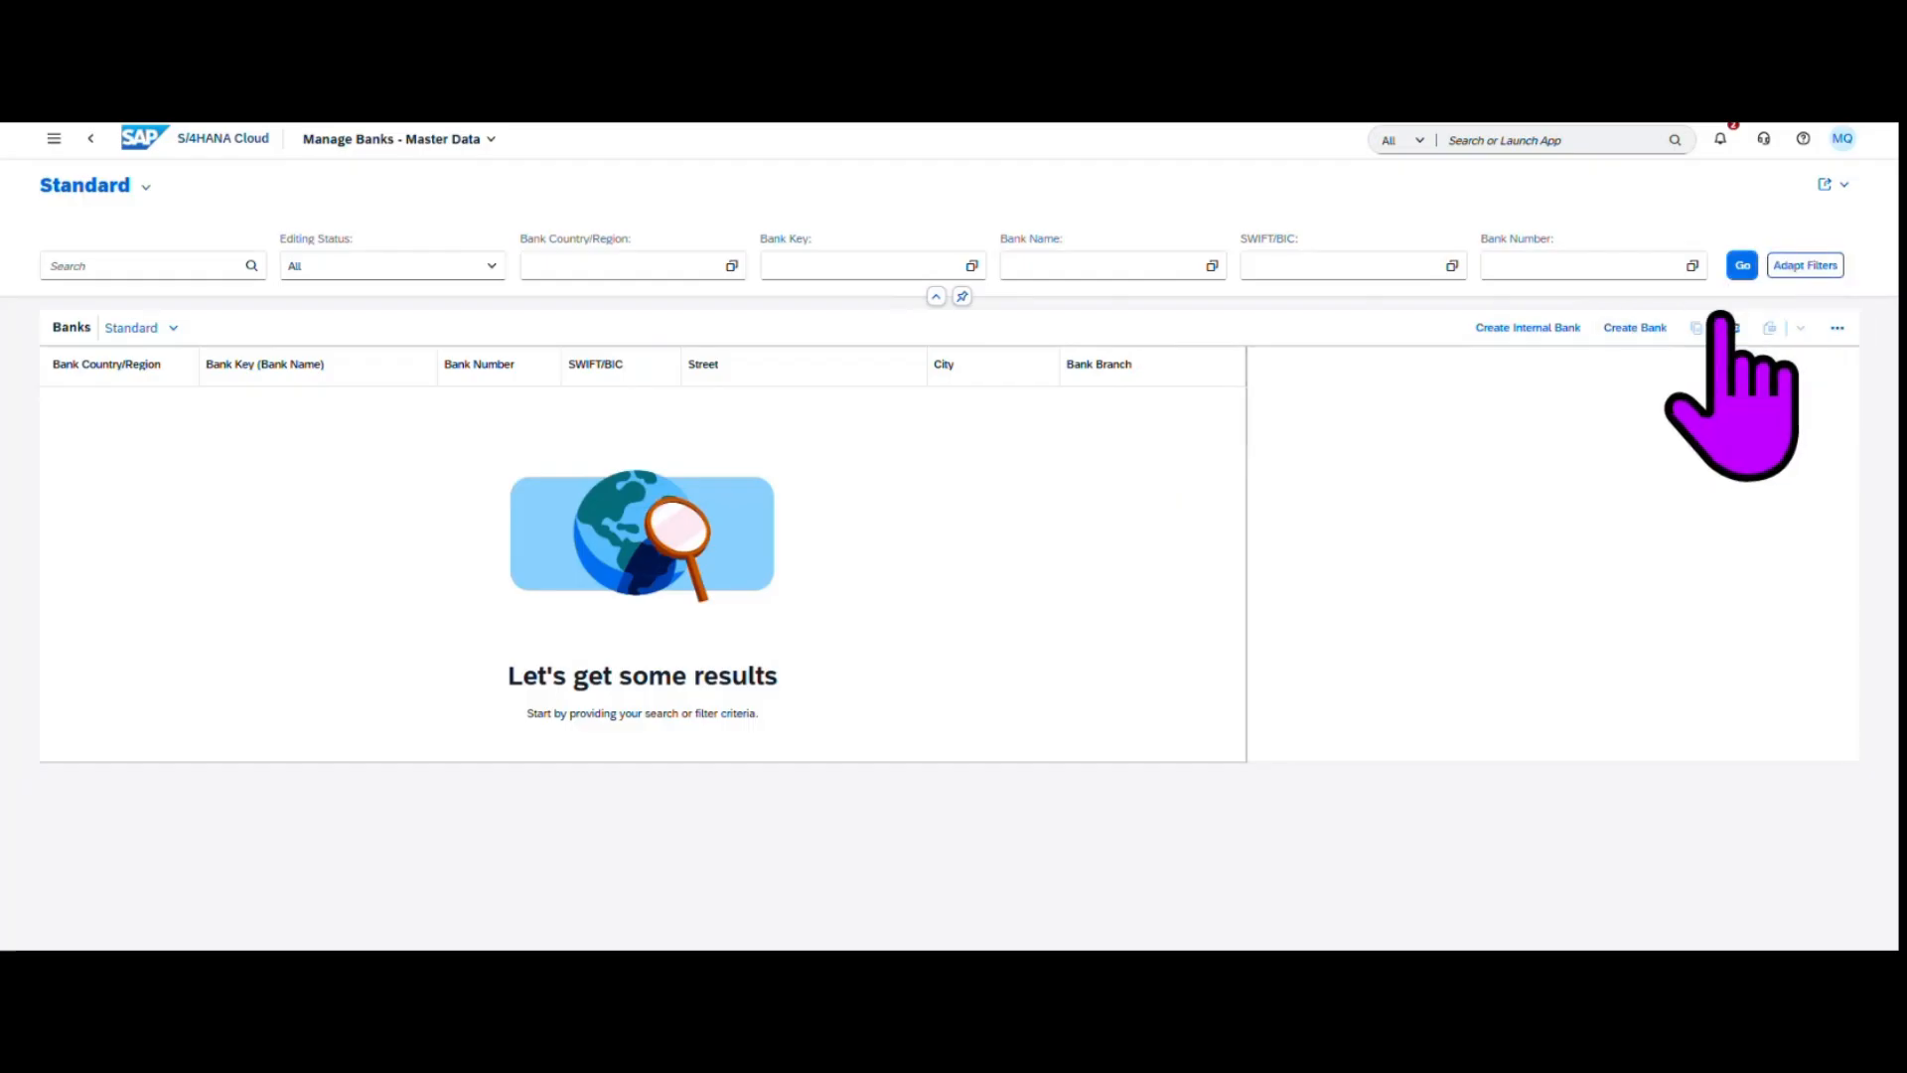
- Add the Created On filter to the bank list, set it to Today, and run the search
click(1806, 265)
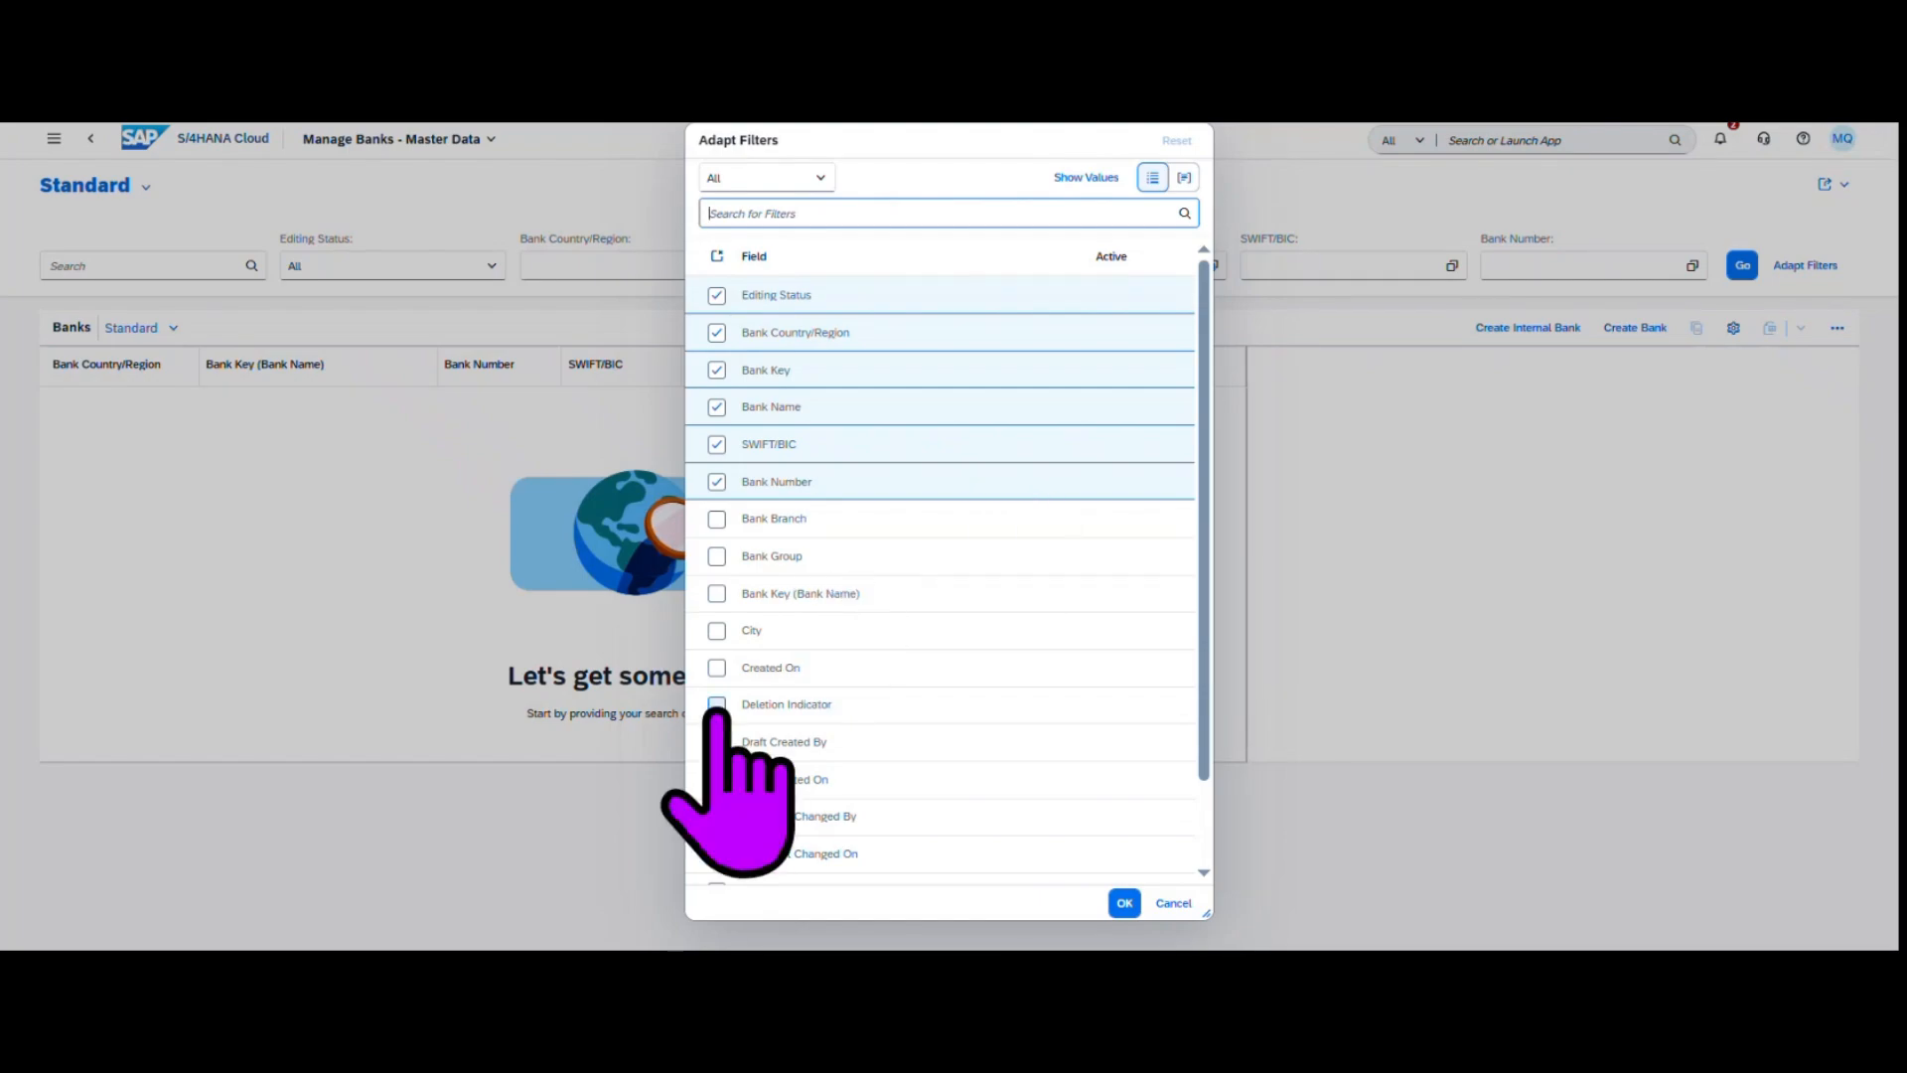
click(718, 668)
click(1125, 903)
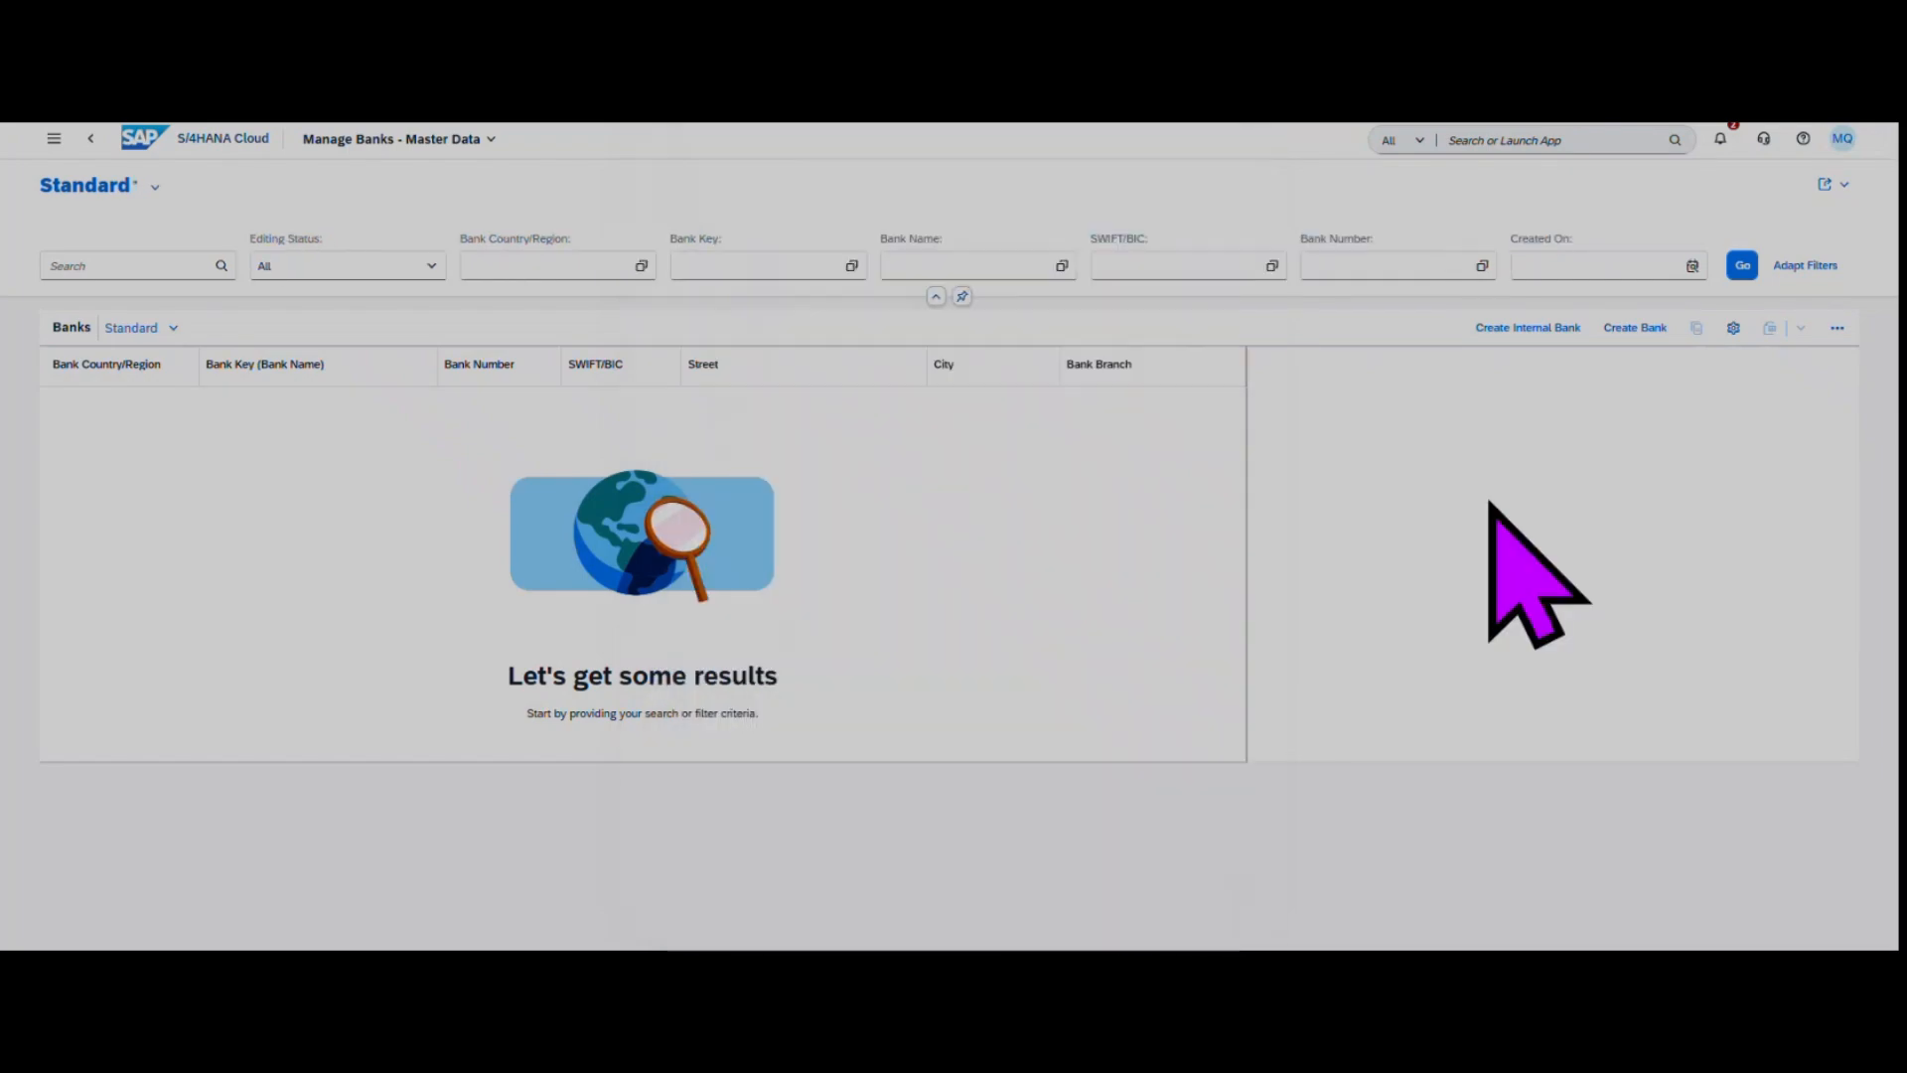
click(1695, 266)
click(1589, 375)
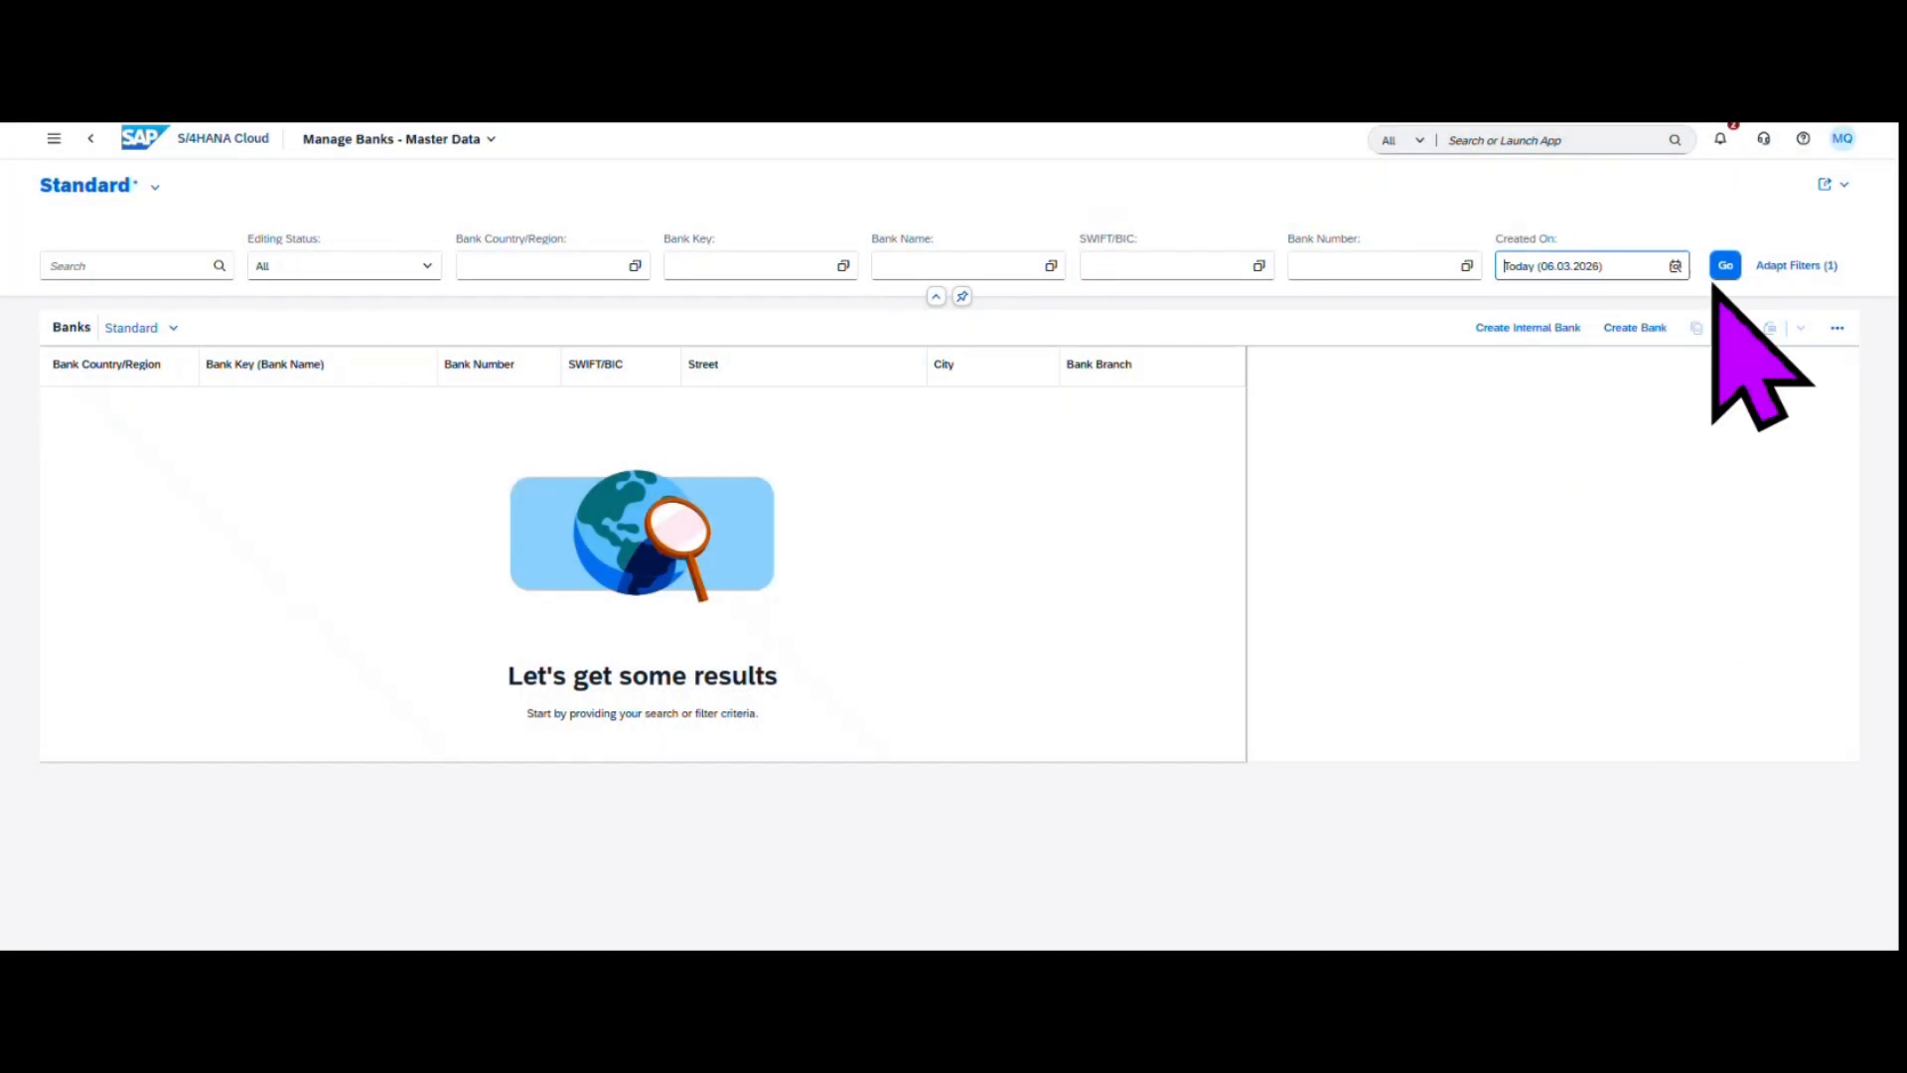
click(1725, 266)
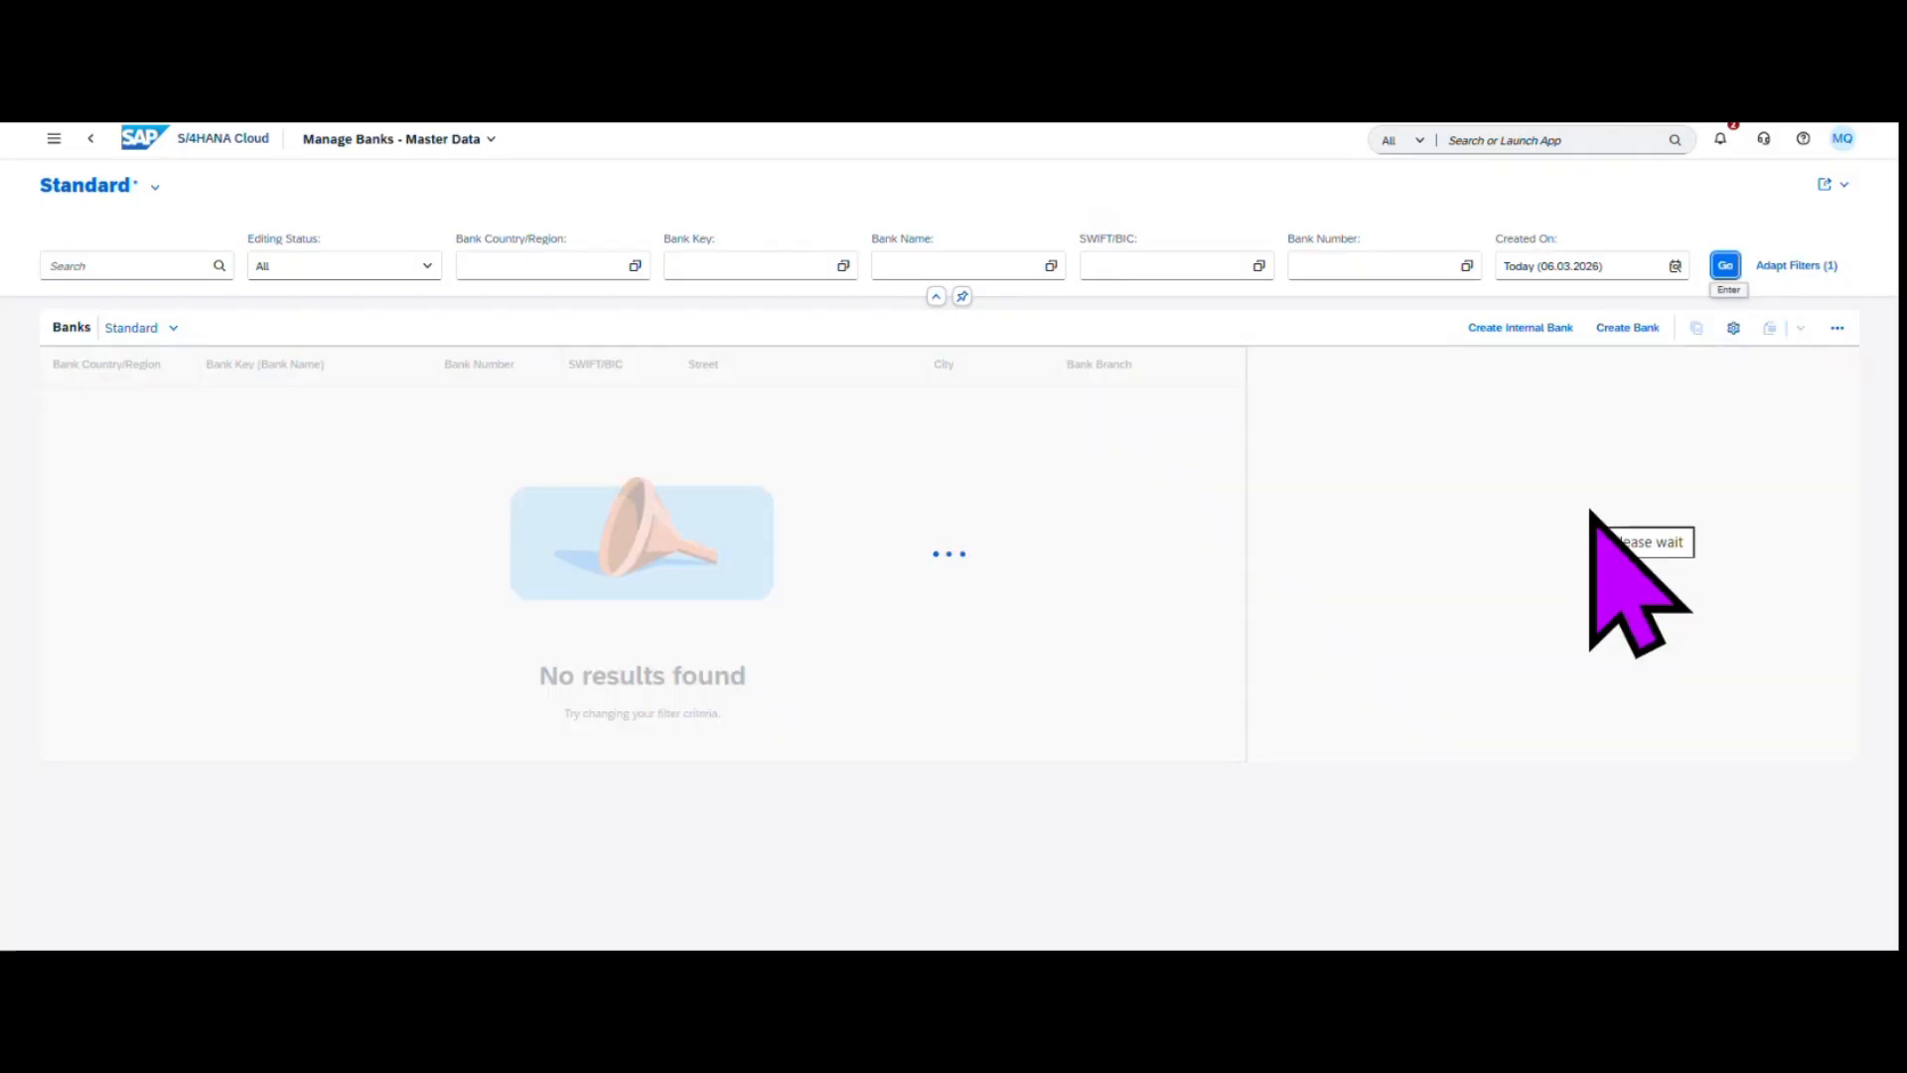